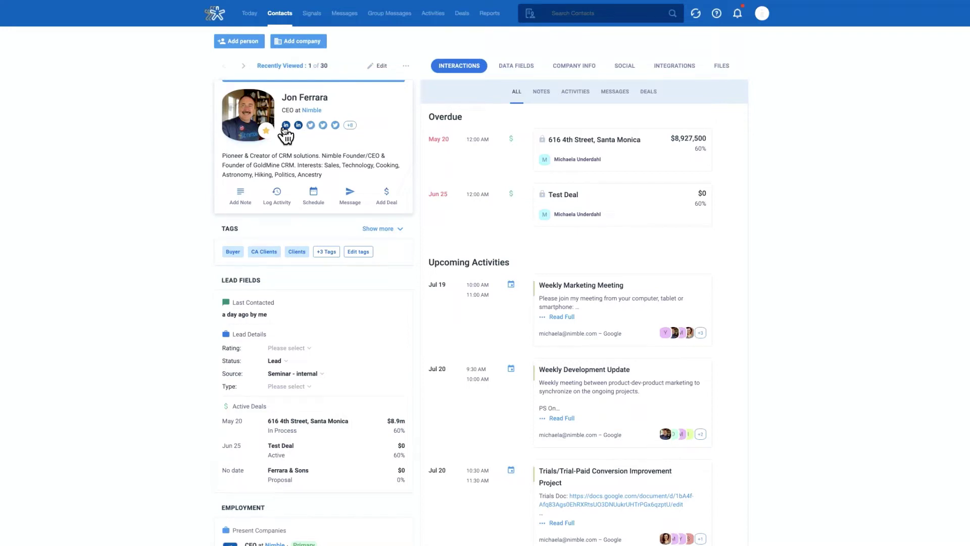
- Examine the contact's profile description, highlighting the listed interests
{"action": "mouse_move", "coordinate": [298, 128]}
{"action": "left_click_drag", "start_coordinate": [324, 165], "coordinate": [344, 176]}
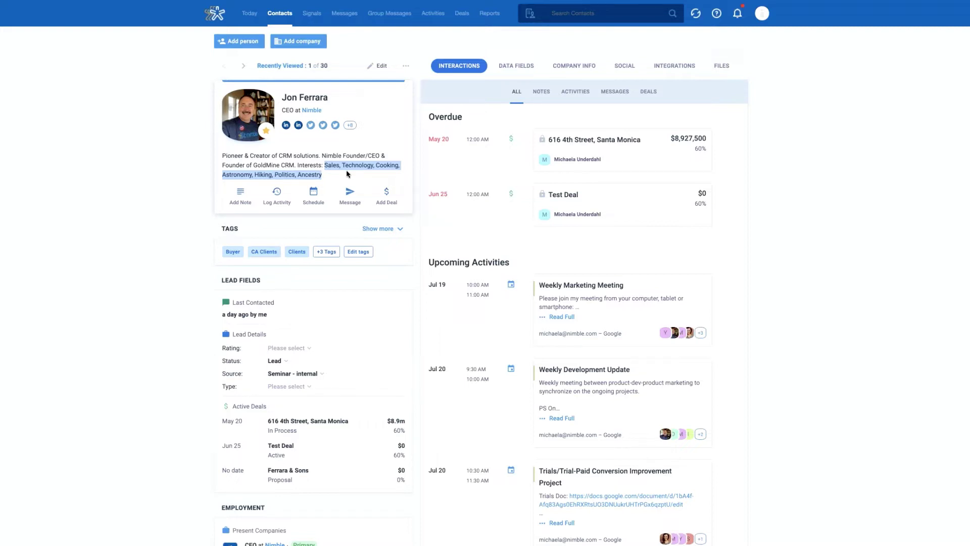
{"action": "left_click", "coordinate": [374, 172]}
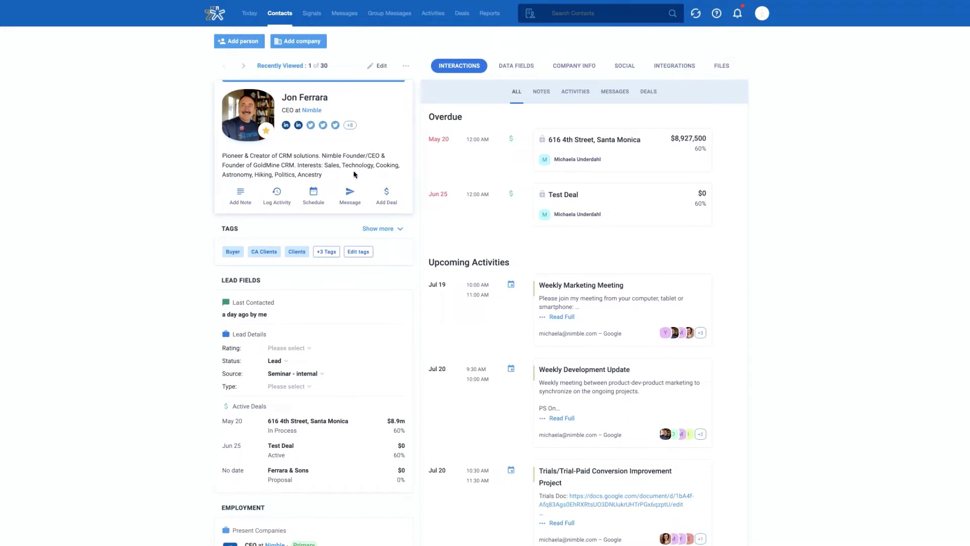
- Replace the contact's photo with the black-and-white portrait from the suggested social profile photos
{"action": "mouse_move", "coordinate": [262, 109]}
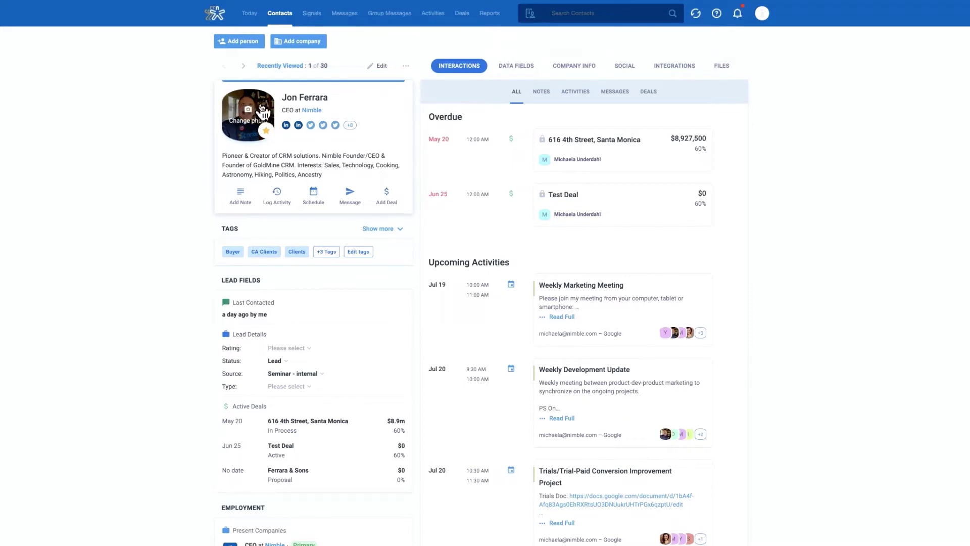
{"action": "left_click", "coordinate": [263, 109]}
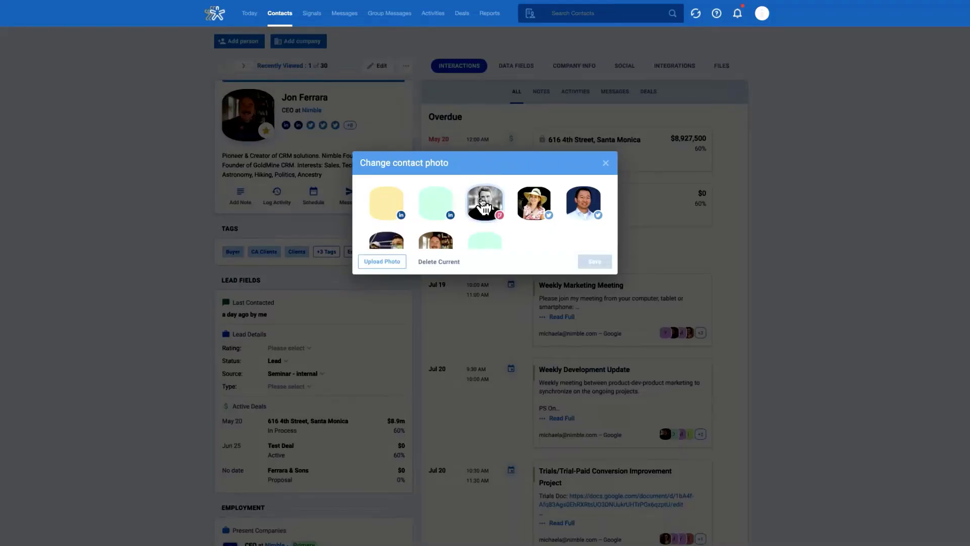
{"action": "left_click", "coordinate": [586, 262]}
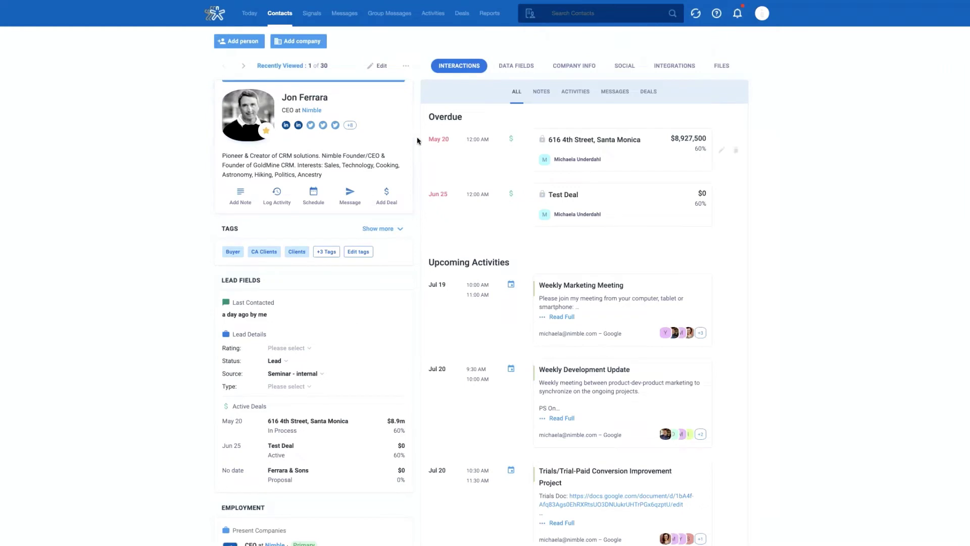
- Open and dismiss a blank note form, and view the contact's existing notes with their search field
{"action": "left_click", "coordinate": [254, 200]}
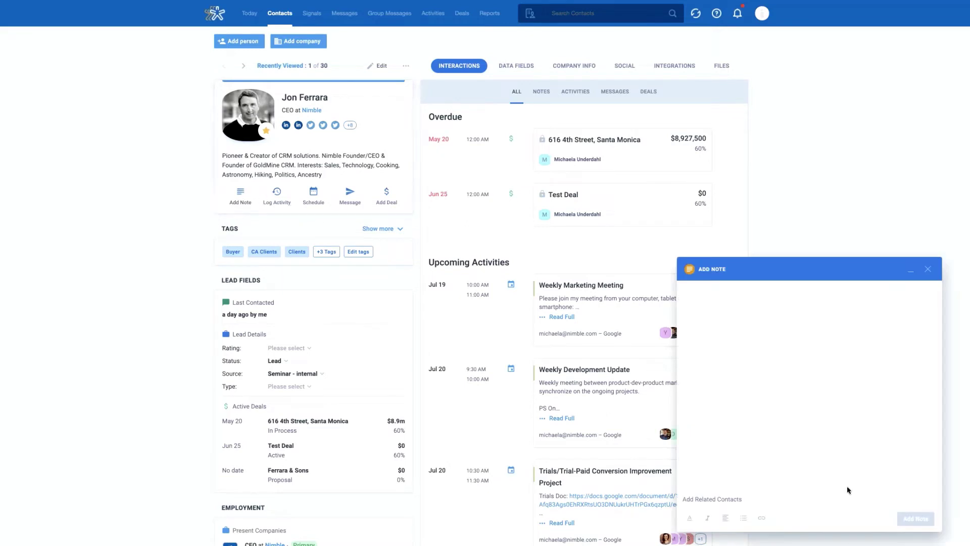
{"action": "left_click", "coordinate": [927, 269]}
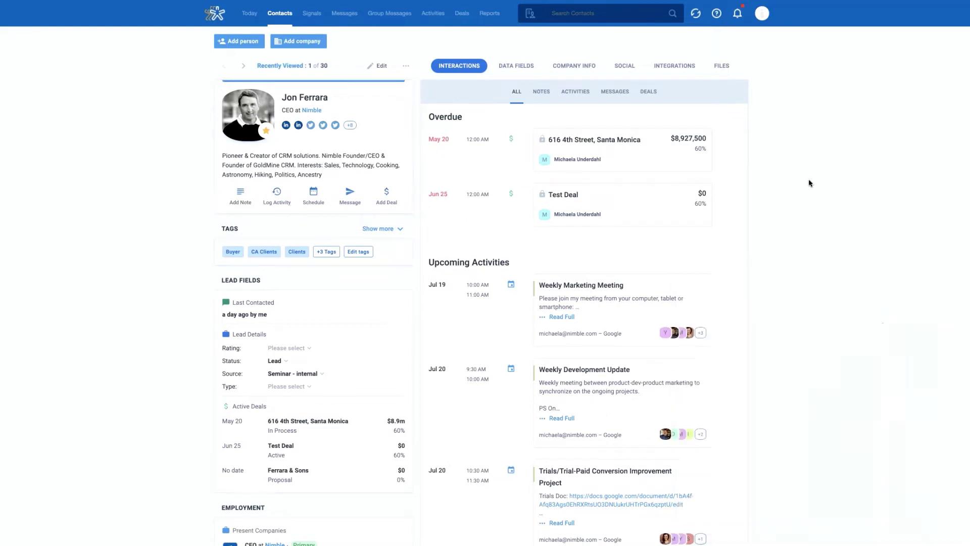
{"action": "left_click", "coordinate": [544, 93]}
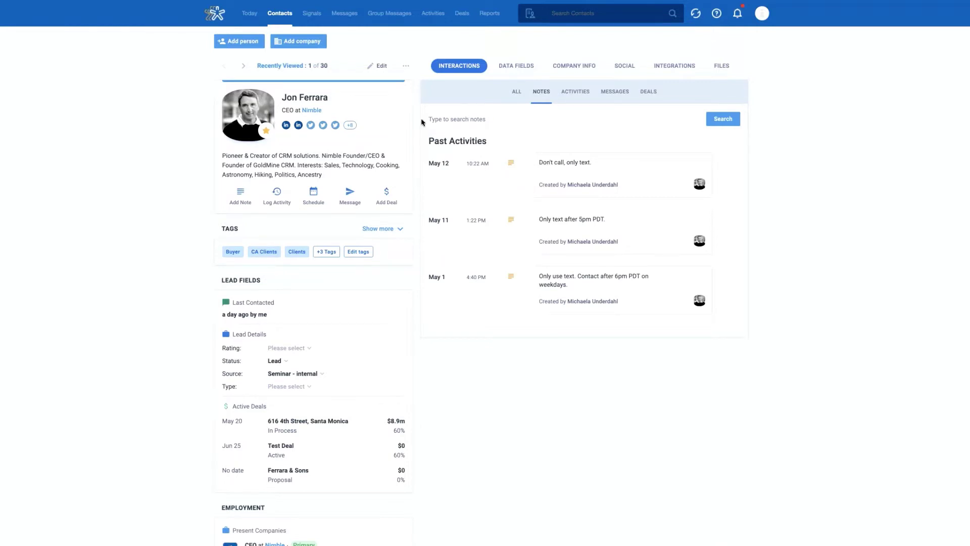
{"action": "left_click", "coordinate": [456, 117]}
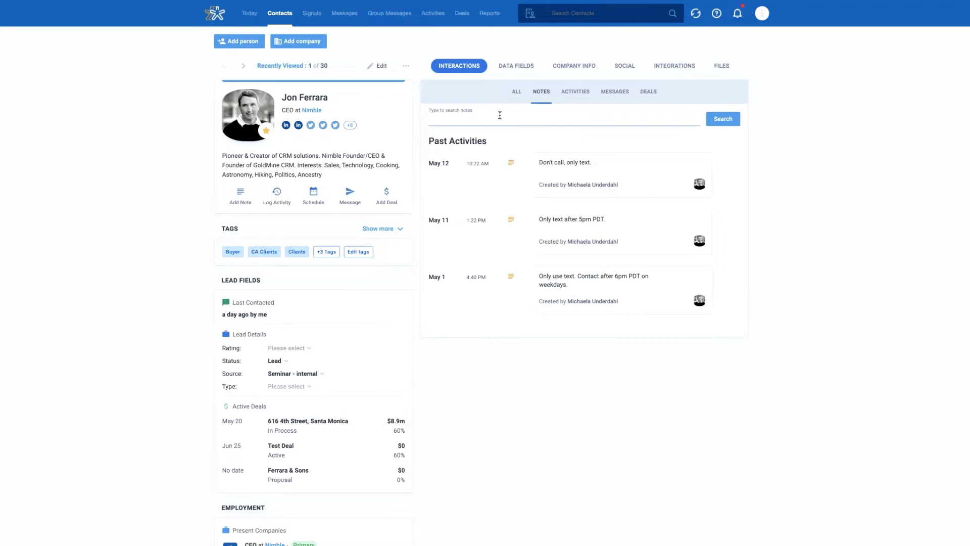
{"action": "left_click", "coordinate": [417, 137]}
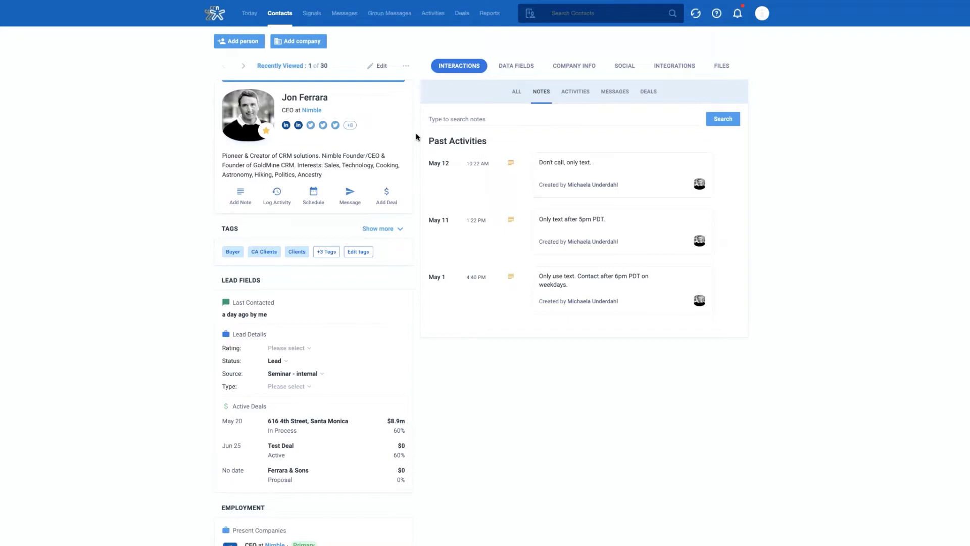
- Review the custom activity types available when scheduling an activity for the contact, and close the form without saving
{"action": "left_click", "coordinate": [325, 204]}
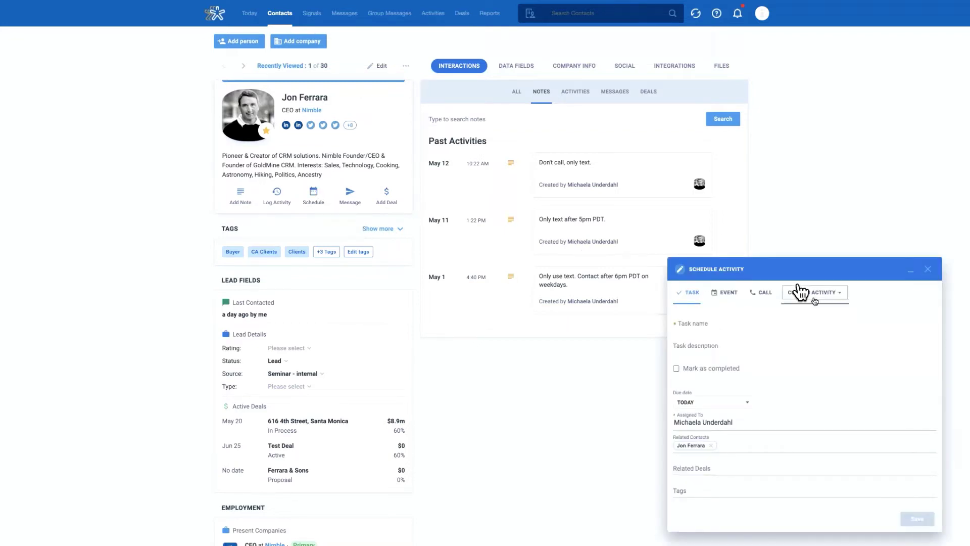
{"action": "left_click", "coordinate": [842, 298]}
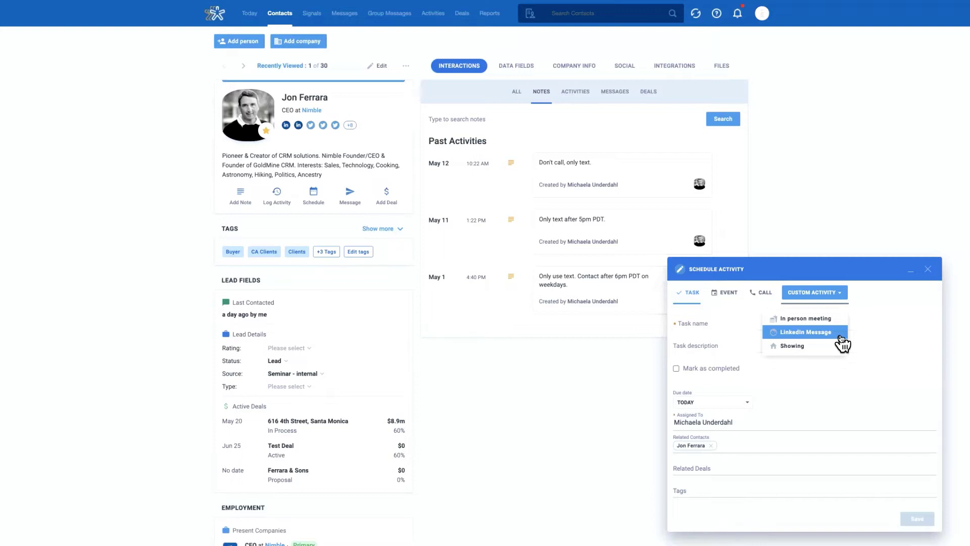
{"action": "left_click", "coordinate": [927, 269]}
- Review the sender accounts and template choices for a new email to the contact, and close the draft unsent
{"action": "left_click", "coordinate": [348, 205]}
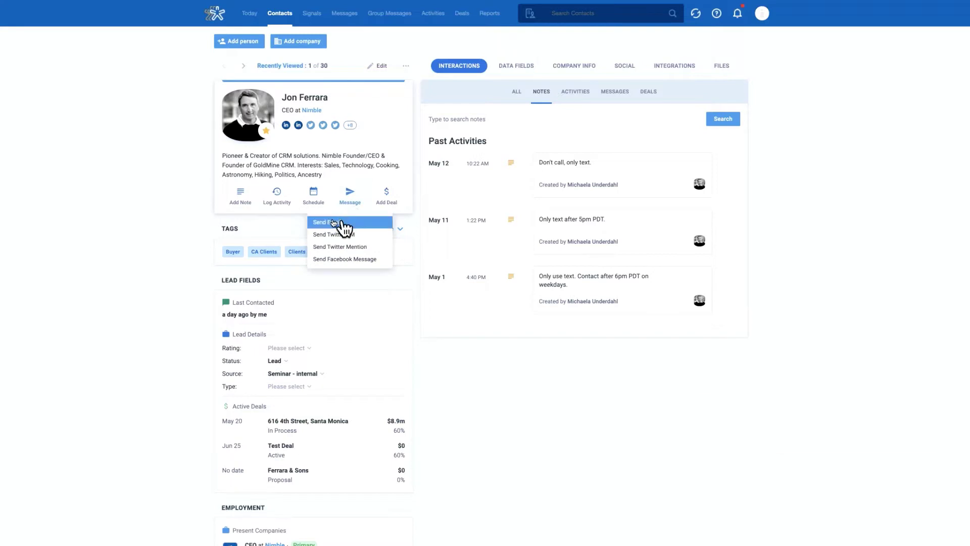
{"action": "left_click", "coordinate": [346, 222]}
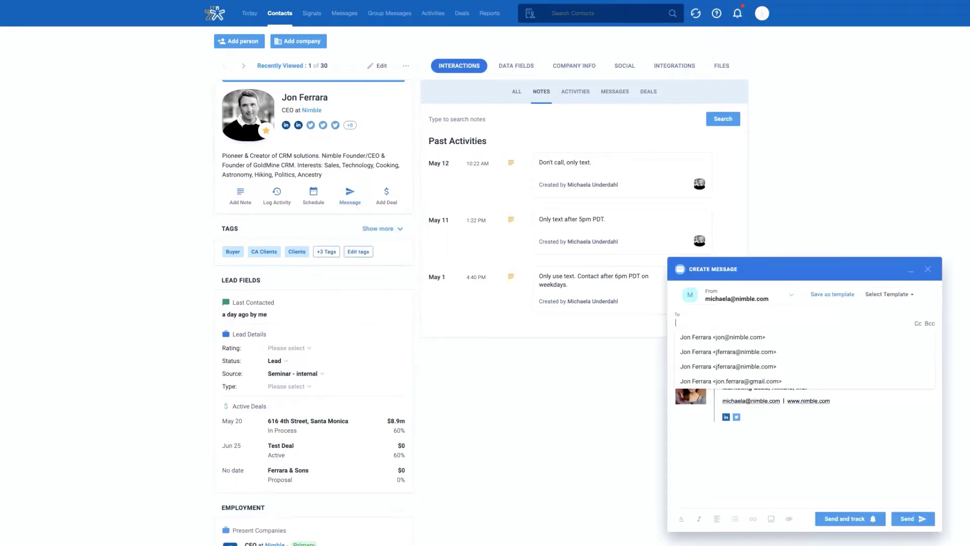
{"action": "left_click", "coordinate": [787, 303]}
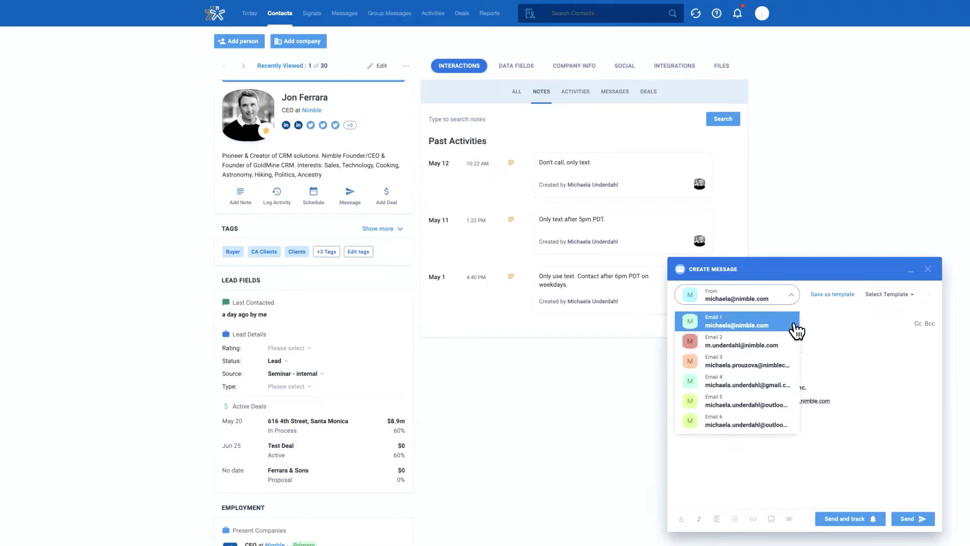
{"action": "left_click", "coordinate": [845, 311]}
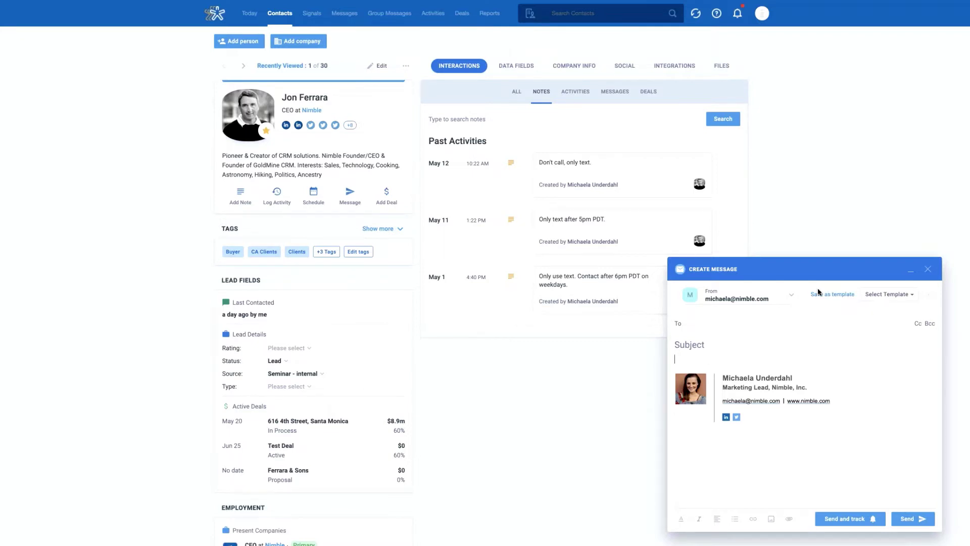
{"action": "left_click", "coordinate": [894, 303]}
{"action": "left_click", "coordinate": [929, 271]}
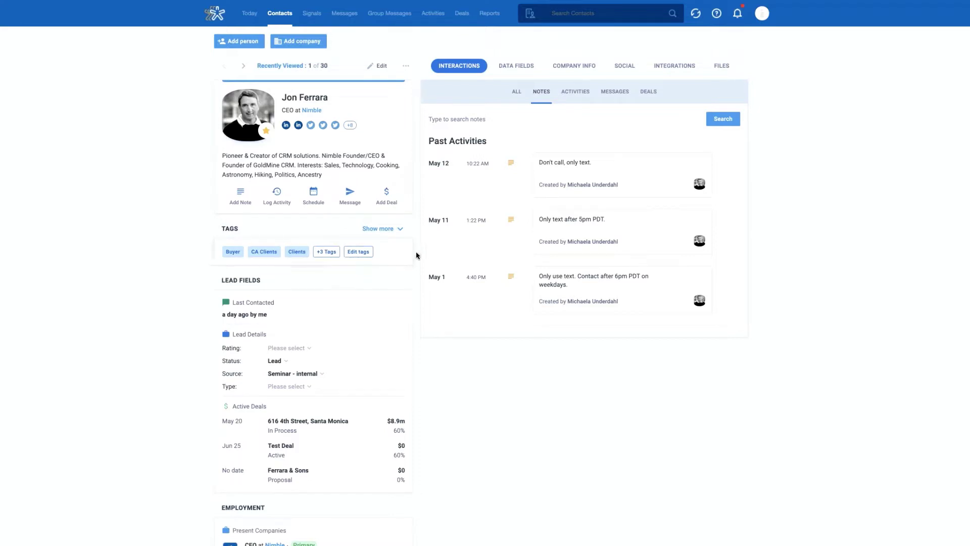
- Review the contact's lead details, including the options offered for Rating and Status, without choosing any
{"action": "scroll", "coordinate": [418, 256], "scroll_direction": "down", "scroll_amount": 1}
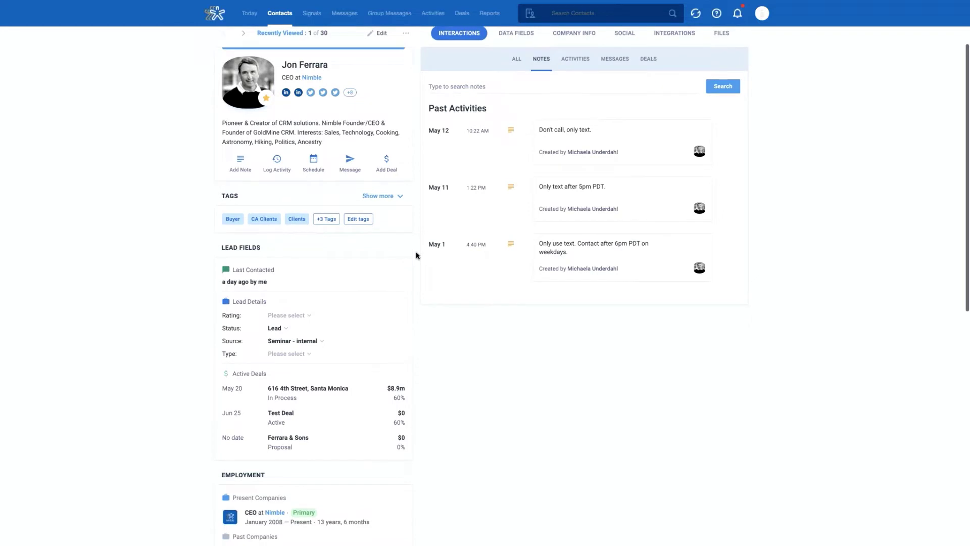
{"action": "scroll", "coordinate": [225, 427], "scroll_direction": "down", "scroll_amount": 1}
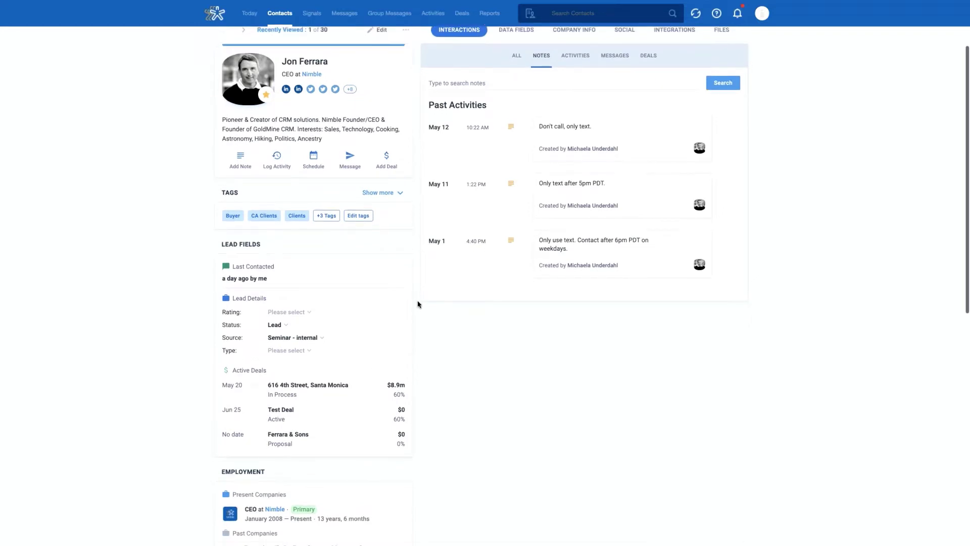
{"action": "scroll", "coordinate": [418, 303], "scroll_direction": "down", "scroll_amount": 1}
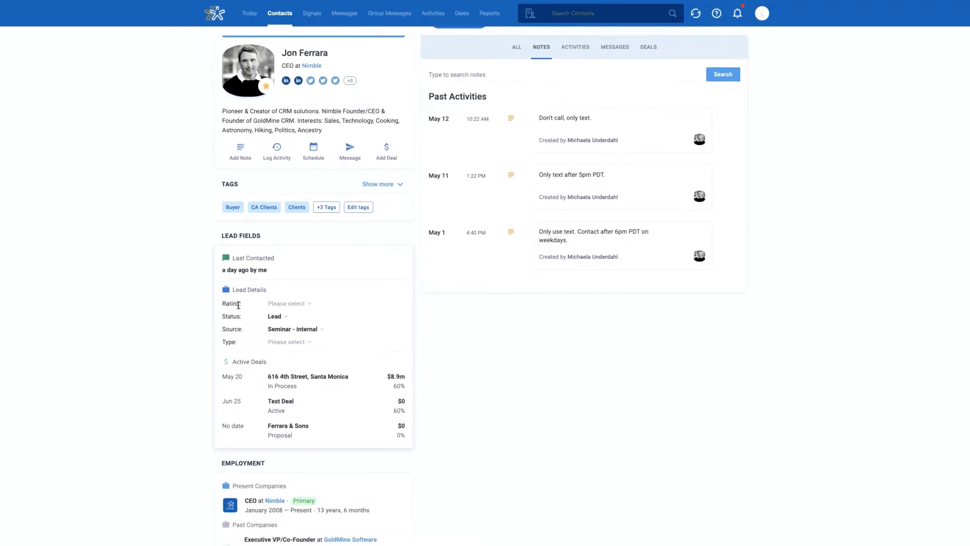
{"action": "scroll", "coordinate": [235, 335], "scroll_direction": "down", "scroll_amount": 1}
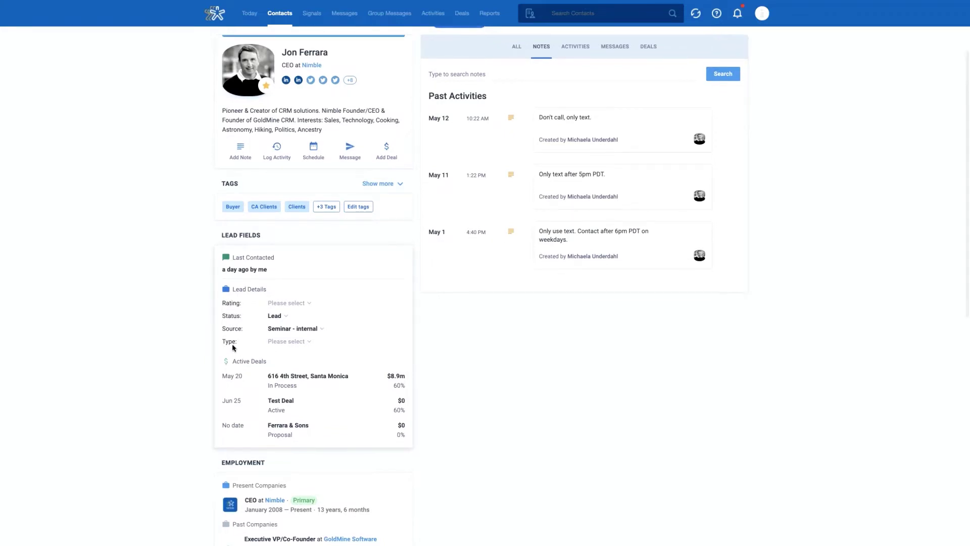
{"action": "left_click", "coordinate": [310, 303]}
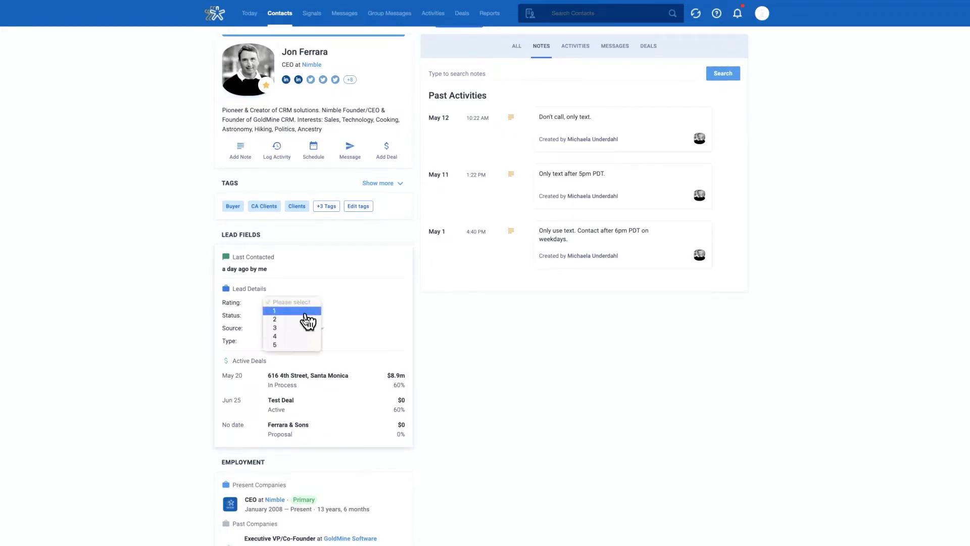
{"action": "left_click", "coordinate": [328, 311]}
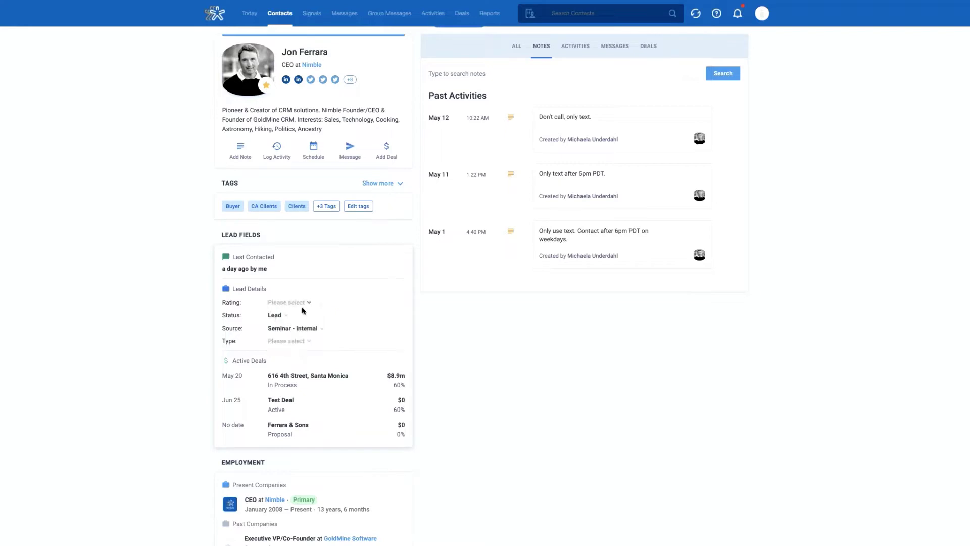
{"action": "left_click", "coordinate": [285, 315]}
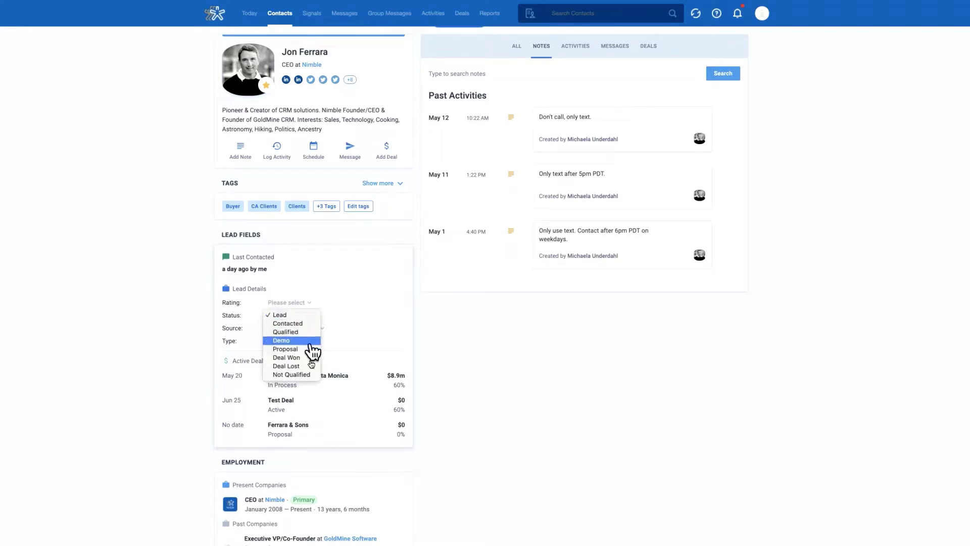
{"action": "left_click", "coordinate": [422, 307]}
- Review the contact's present and past companies under Employment, and show the files attached to the contact
{"action": "scroll", "coordinate": [422, 307], "scroll_direction": "down", "scroll_amount": 1}
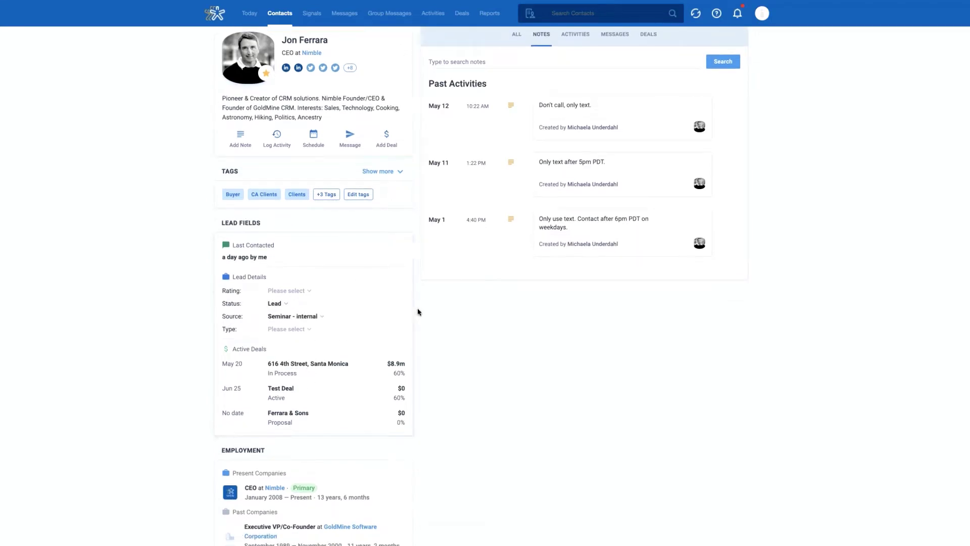
{"action": "scroll", "coordinate": [417, 312], "scroll_direction": "down", "scroll_amount": 5}
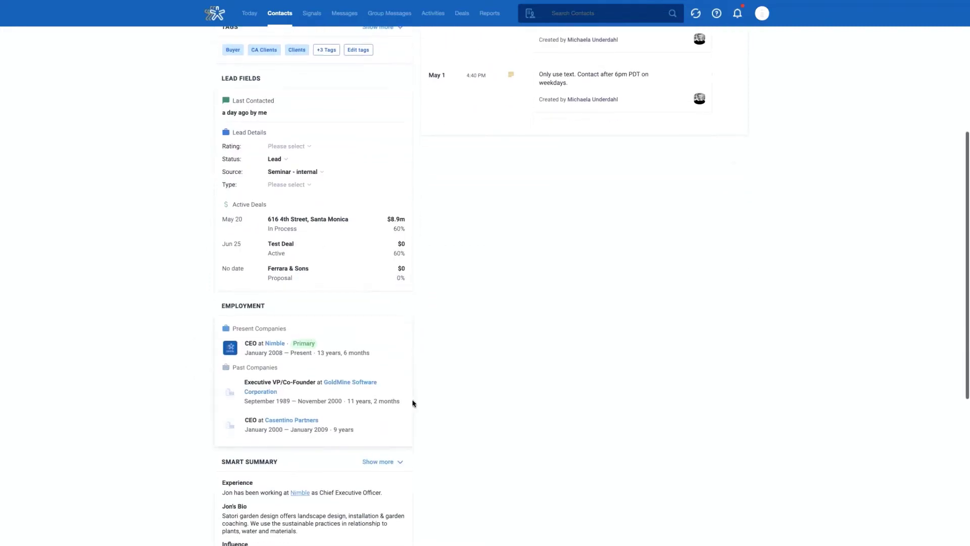
{"action": "scroll", "coordinate": [420, 386], "scroll_direction": "down", "scroll_amount": 1}
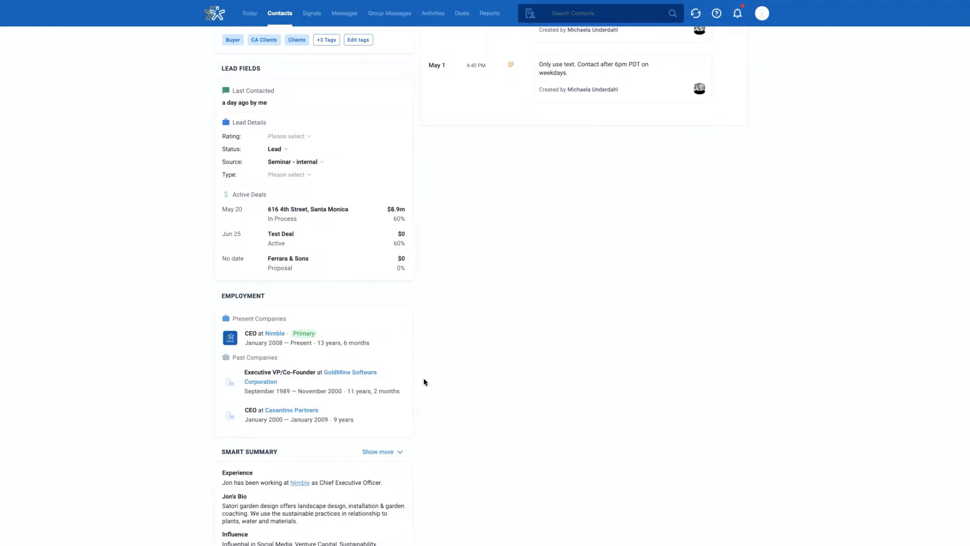
{"action": "scroll", "coordinate": [424, 382], "scroll_direction": "down", "scroll_amount": 1}
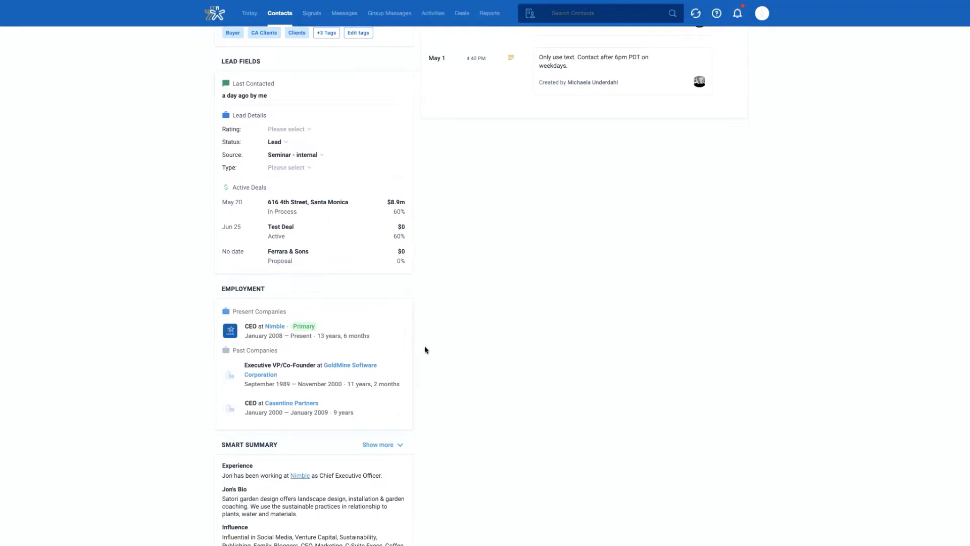
{"action": "scroll", "coordinate": [423, 347], "scroll_direction": "down", "scroll_amount": 2}
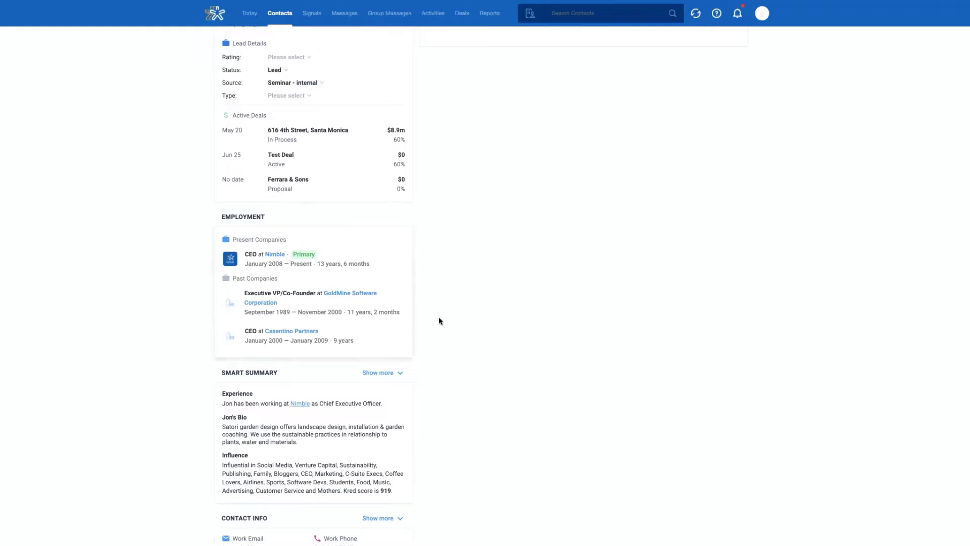
{"action": "scroll", "coordinate": [420, 312], "scroll_direction": "up", "scroll_amount": 6}
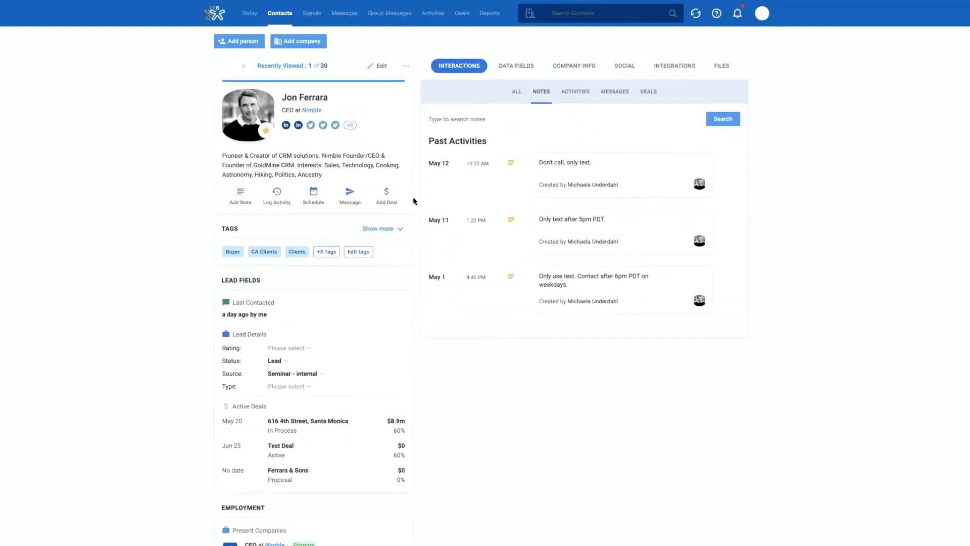
{"action": "left_click", "coordinate": [721, 67]}
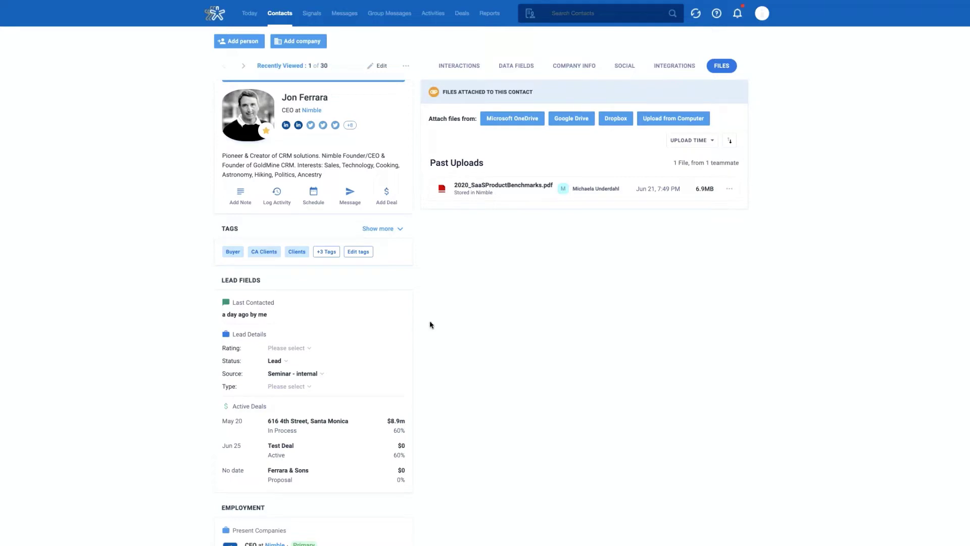
- Examine the contact's Smart Summary, highlighting the Kred score in the Influence section
{"action": "scroll", "coordinate": [429, 393], "scroll_direction": "down", "scroll_amount": 2}
{"action": "scroll", "coordinate": [429, 393], "scroll_direction": "down", "scroll_amount": 6}
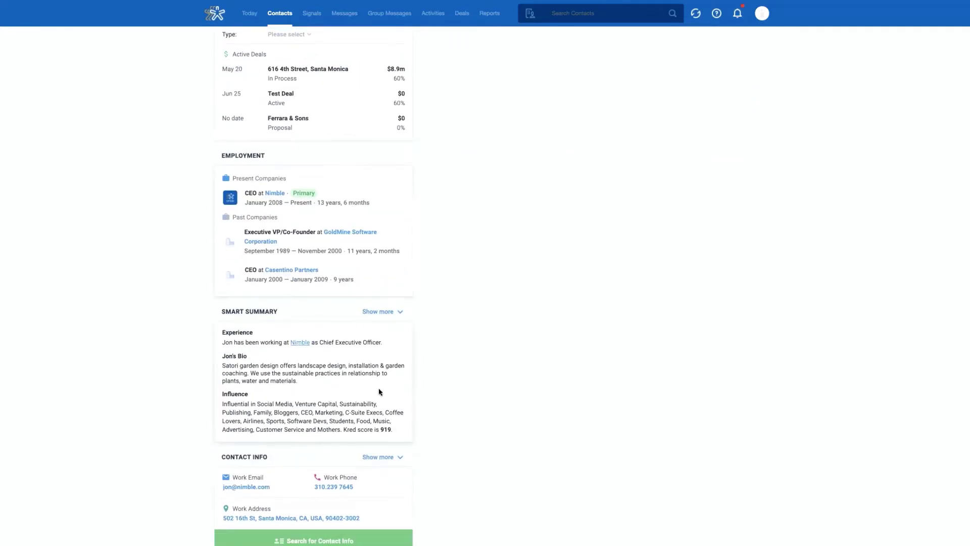
{"action": "scroll", "coordinate": [425, 393], "scroll_direction": "down", "scroll_amount": 1}
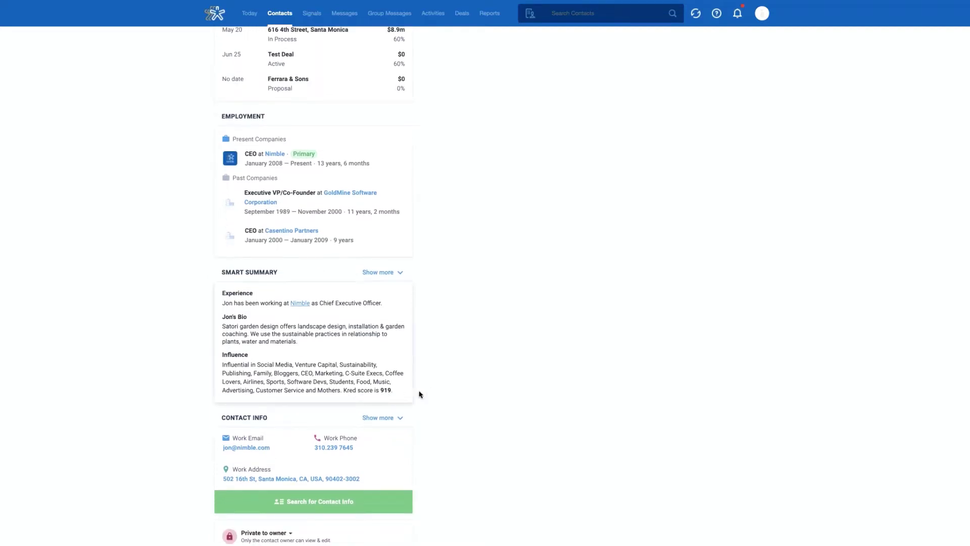
{"action": "scroll", "coordinate": [418, 394], "scroll_direction": "down", "scroll_amount": 1}
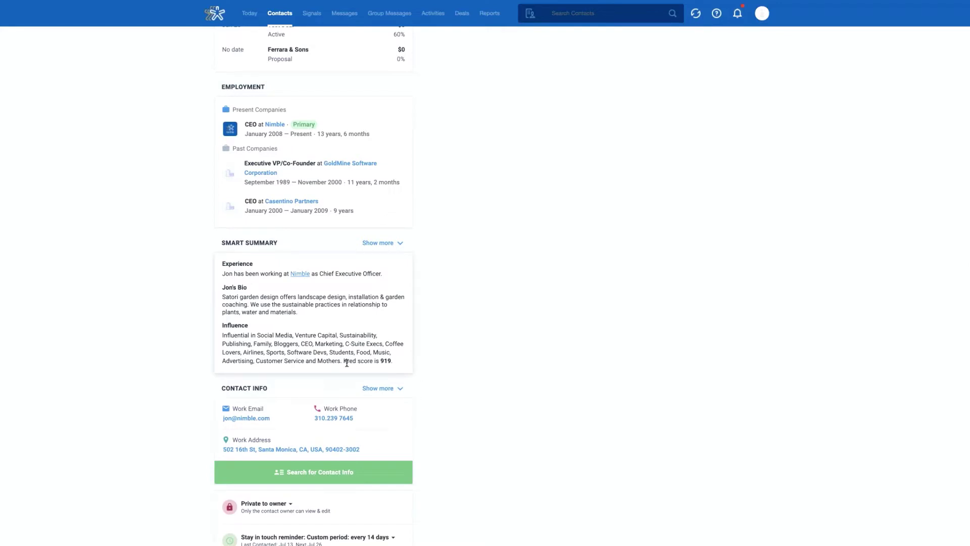
{"action": "left_click_drag", "start_coordinate": [347, 363], "coordinate": [401, 364]}
{"action": "left_click", "coordinate": [443, 363]}
{"action": "scroll", "coordinate": [442, 362], "scroll_direction": "down", "scroll_amount": 1}
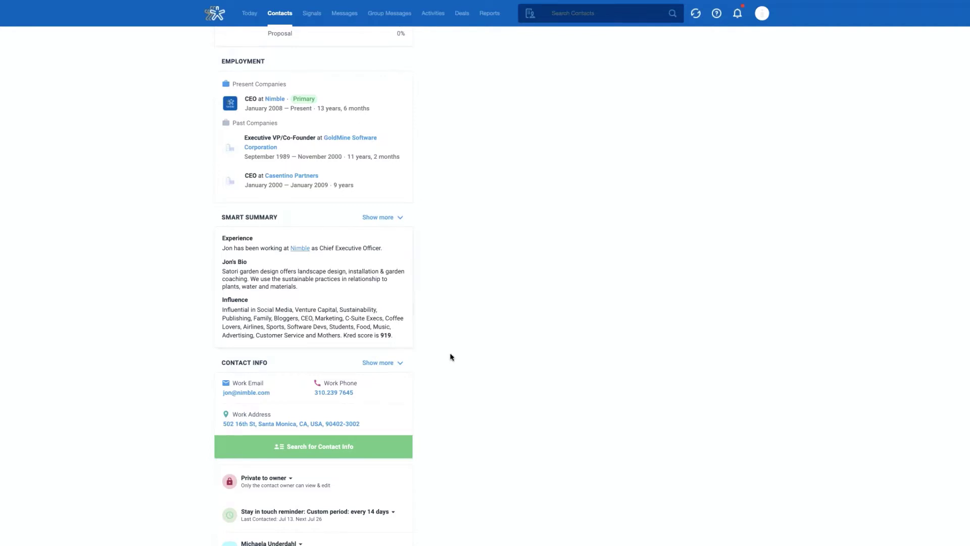
- Review the contact's Contact Info section, and display the person details among the data fields
{"action": "scroll", "coordinate": [452, 357], "scroll_direction": "down", "scroll_amount": 1}
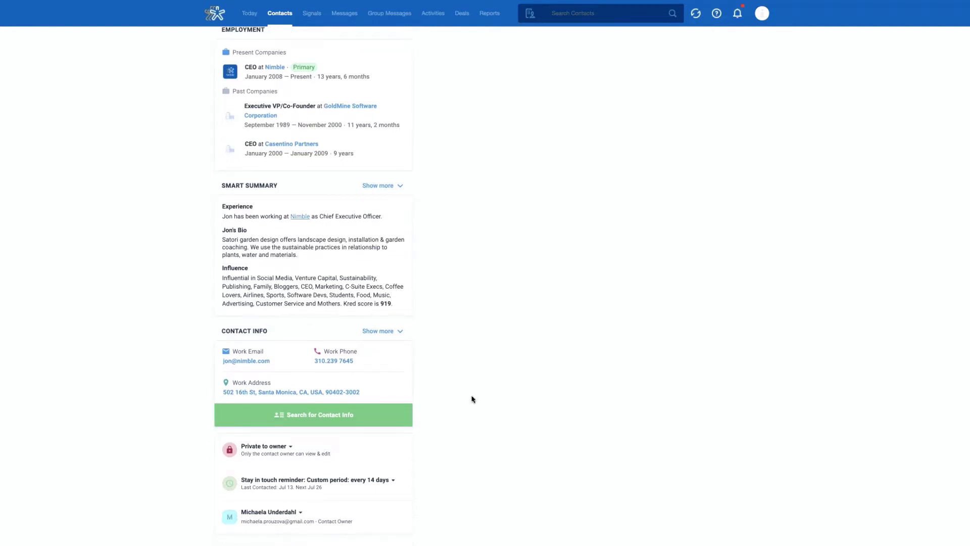
{"action": "scroll", "coordinate": [464, 400], "scroll_direction": "up", "scroll_amount": 10}
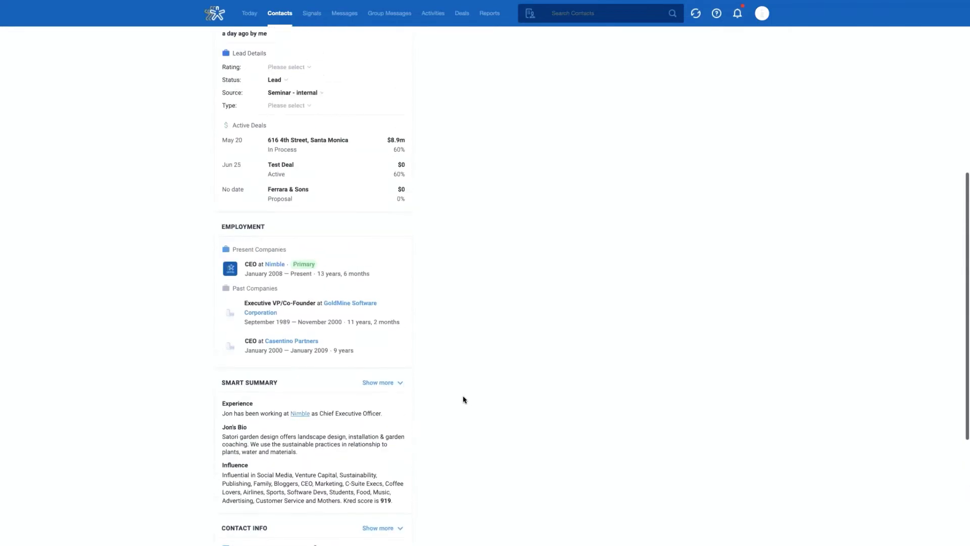
{"action": "scroll", "coordinate": [464, 399], "scroll_direction": "up", "scroll_amount": 2}
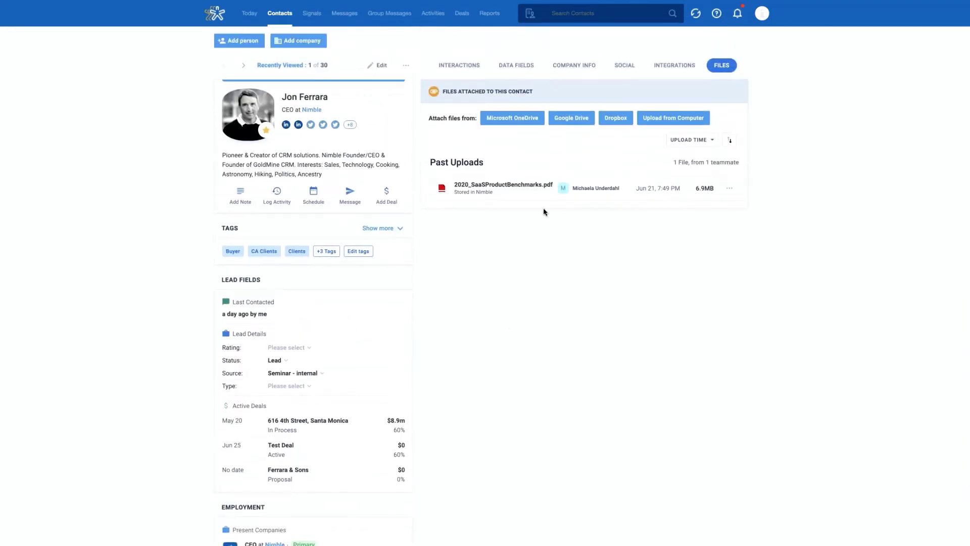
{"action": "left_click", "coordinate": [523, 71]}
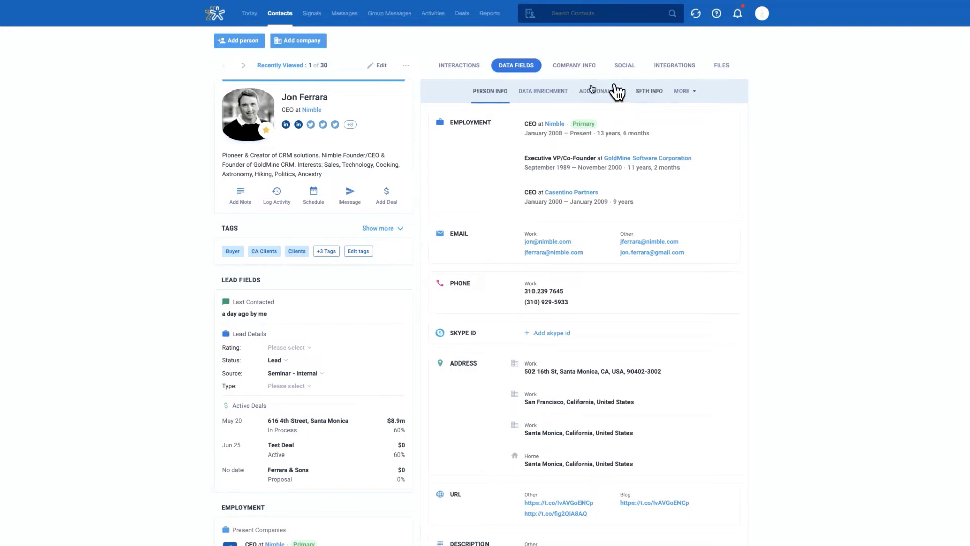
- Show the contact's Additional Info fields and open the seller's Property Address for entry, leaving it empty
{"action": "left_click", "coordinate": [592, 96]}
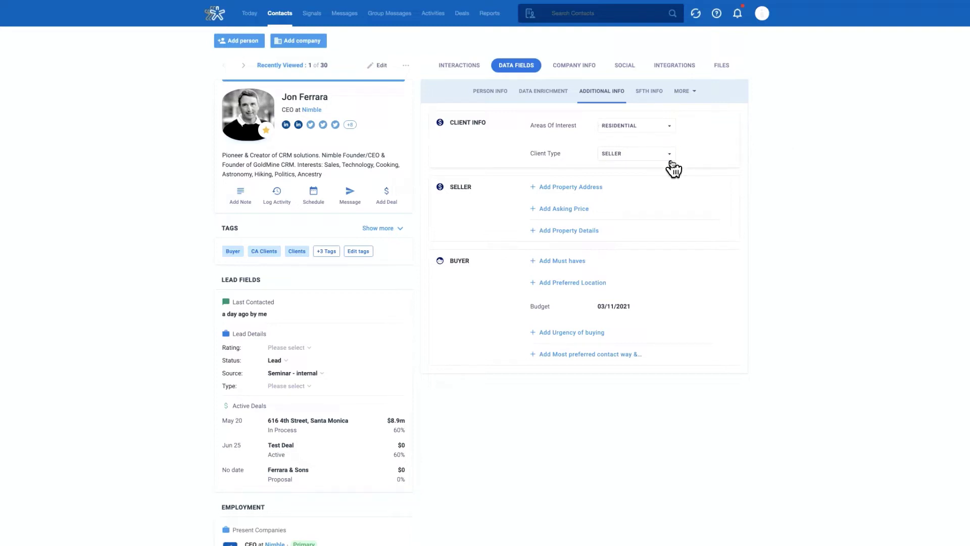
{"action": "left_click", "coordinate": [591, 193]}
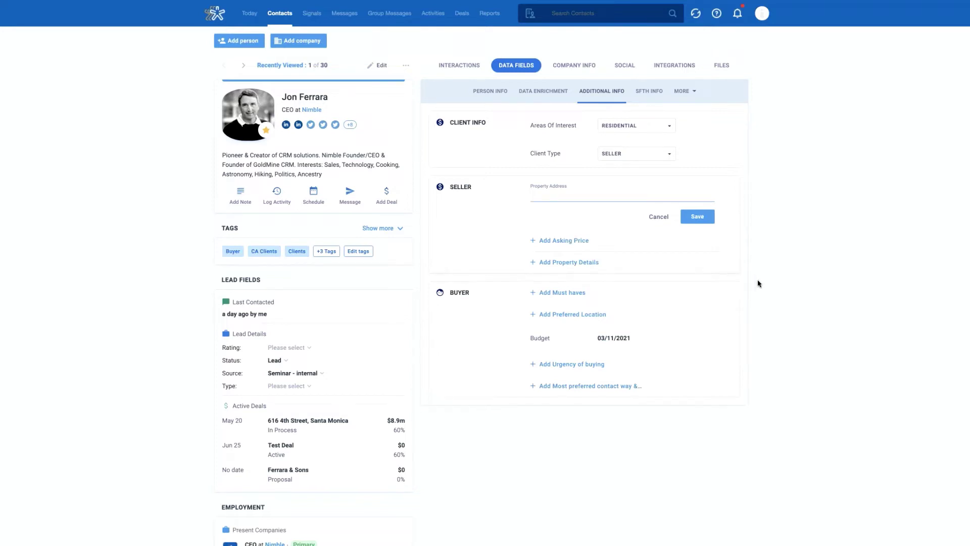
{"action": "left_click", "coordinate": [761, 253]}
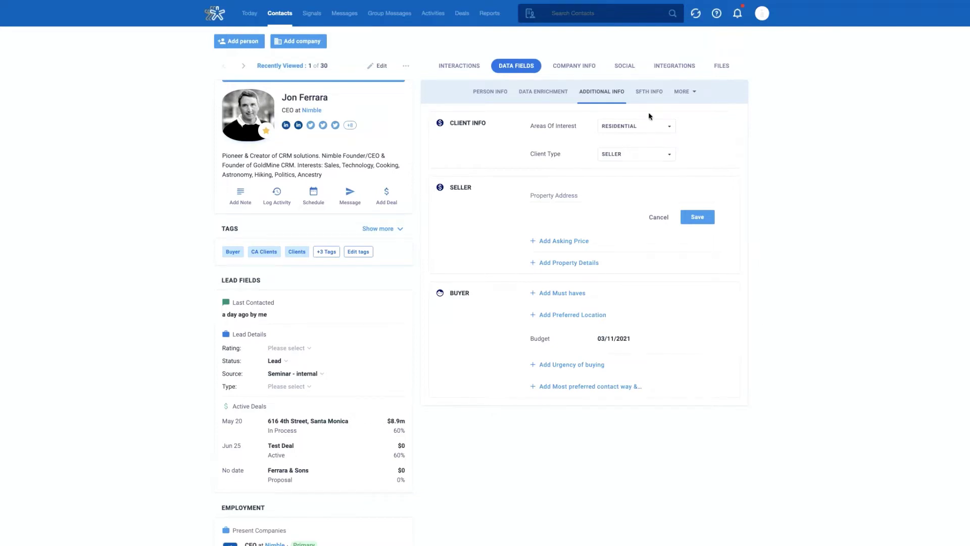
- Show the contact's SFTH Info fields and the list of further data field tabs
{"action": "left_click", "coordinate": [656, 97]}
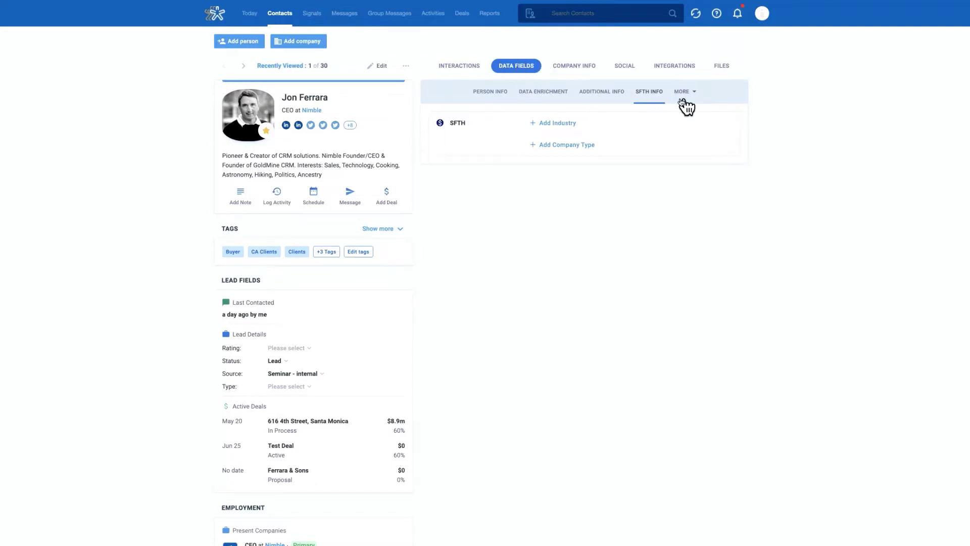
{"action": "left_click", "coordinate": [696, 95]}
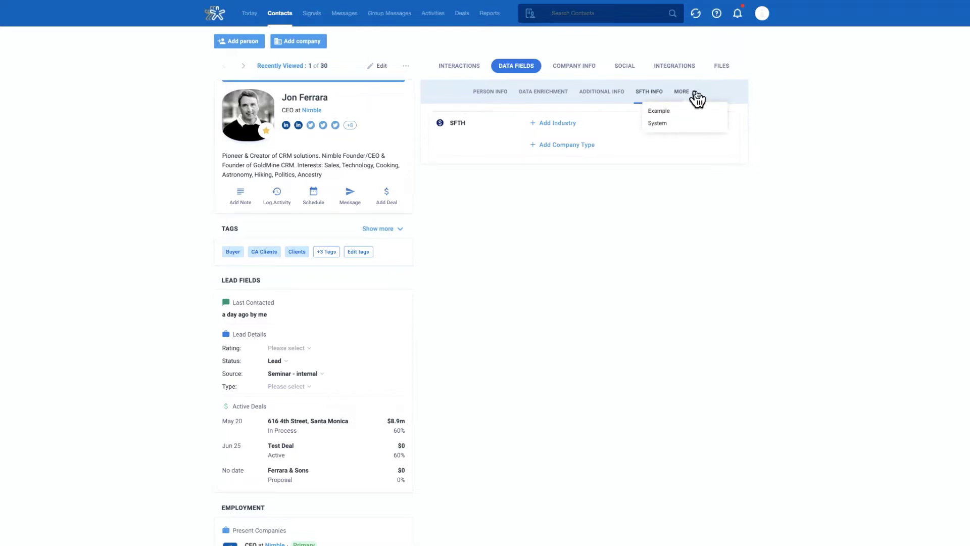
{"action": "left_click", "coordinate": [697, 96]}
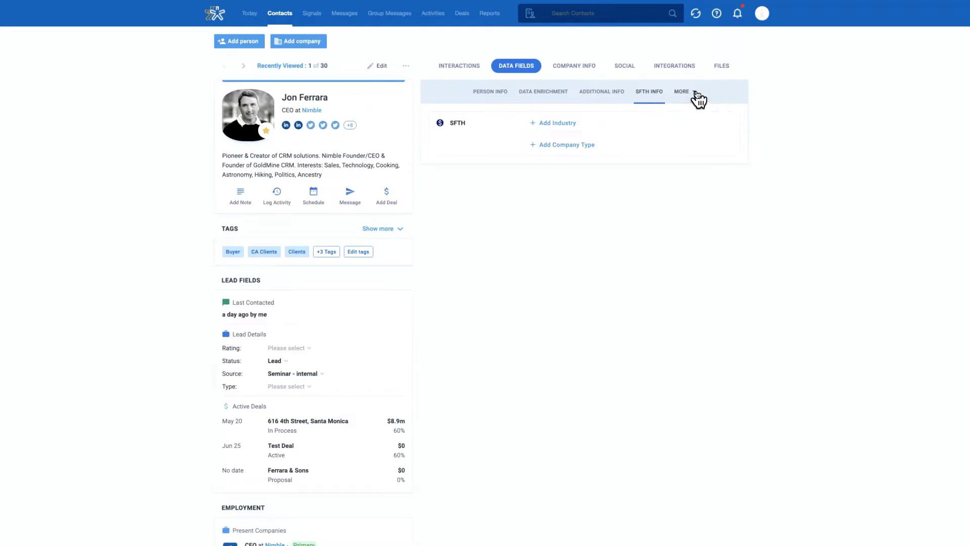
- Open the account's settings for custom data fields
{"action": "left_click", "coordinate": [763, 21]}
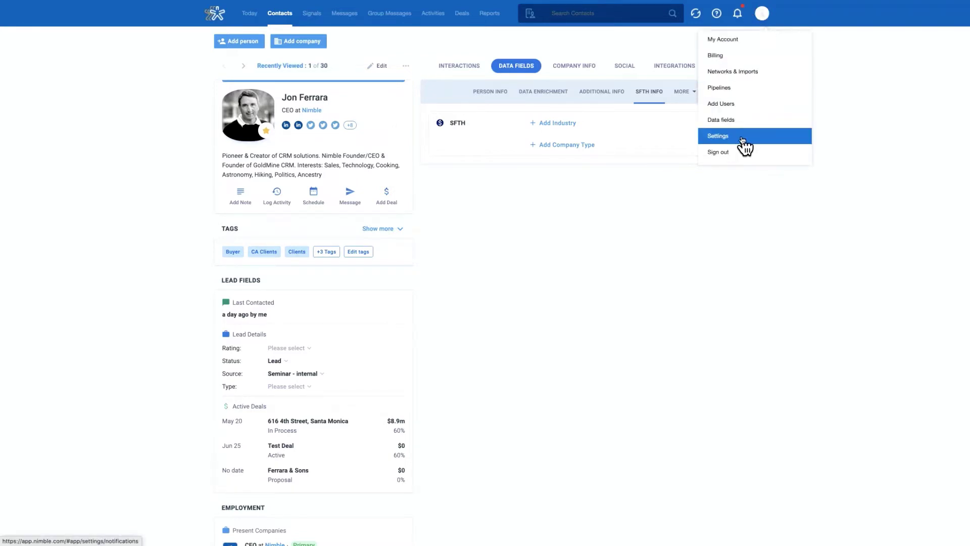
{"action": "left_click", "coordinate": [147, 329]}
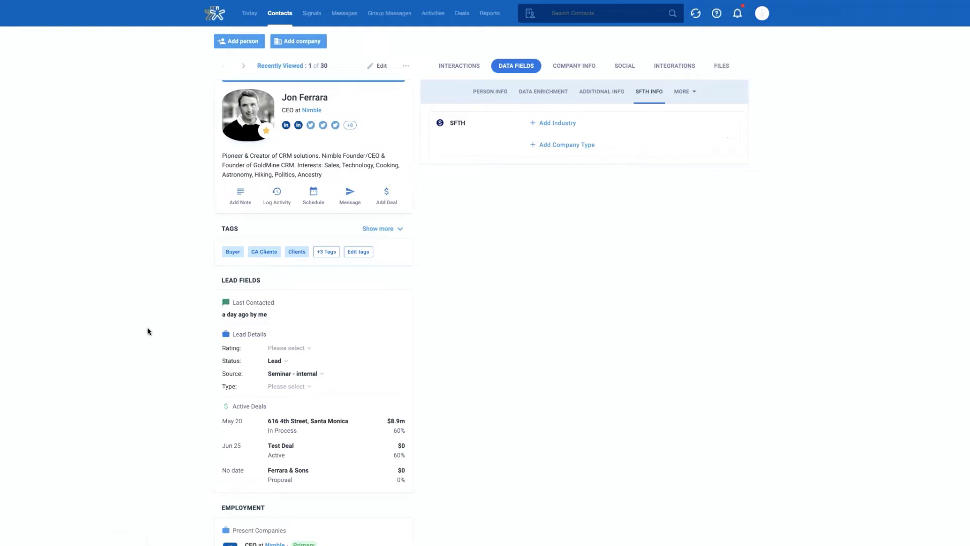
{"action": "left_click", "coordinate": [762, 21]}
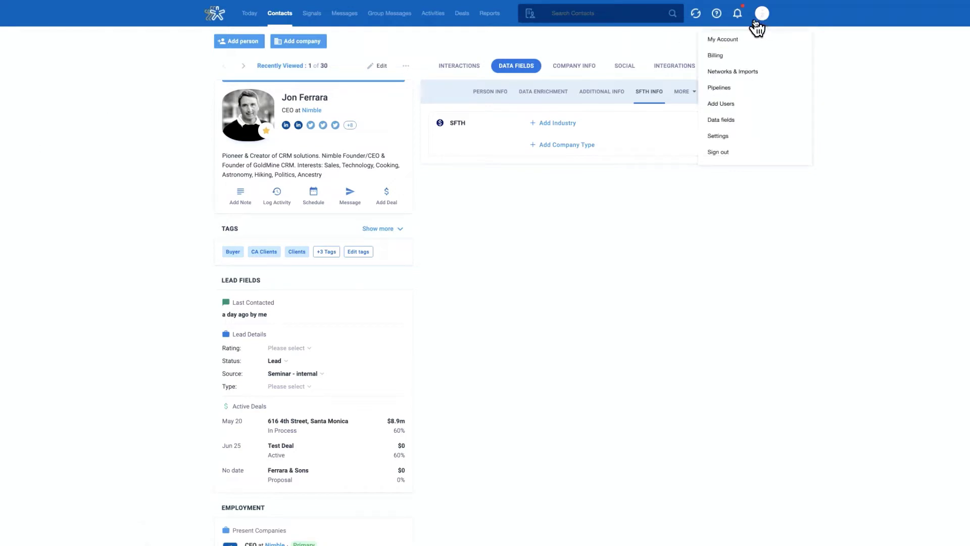
{"action": "left_click", "coordinate": [741, 122]}
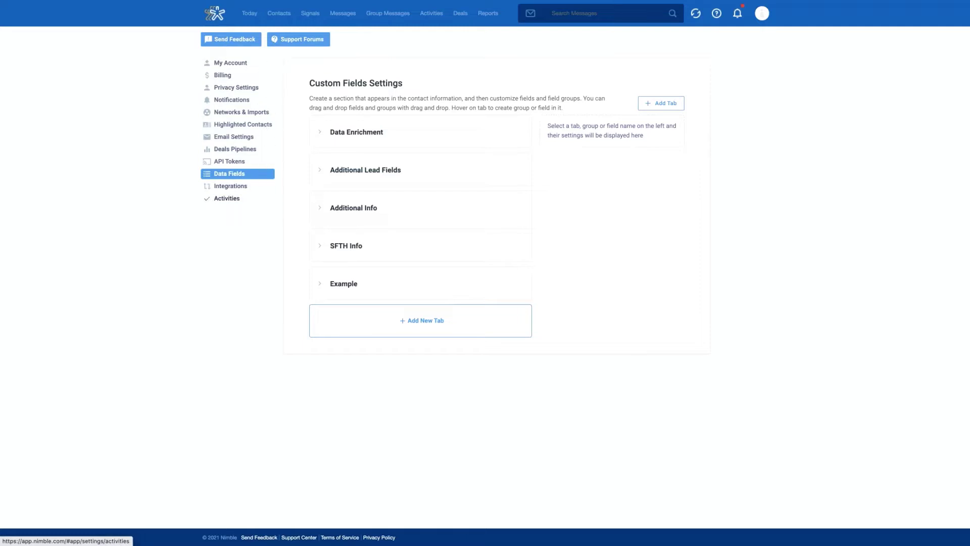
- Create a custom fields tab named Test Tab, displayed on People & Companies
{"action": "left_click", "coordinate": [469, 330]}
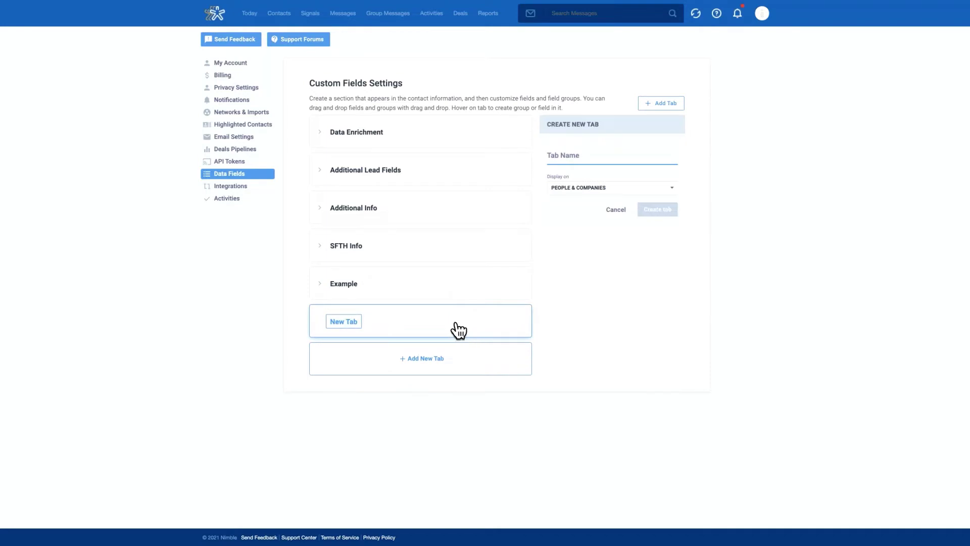
{"action": "left_click", "coordinate": [580, 156]}
{"action": "type", "text": "Test Tab"}
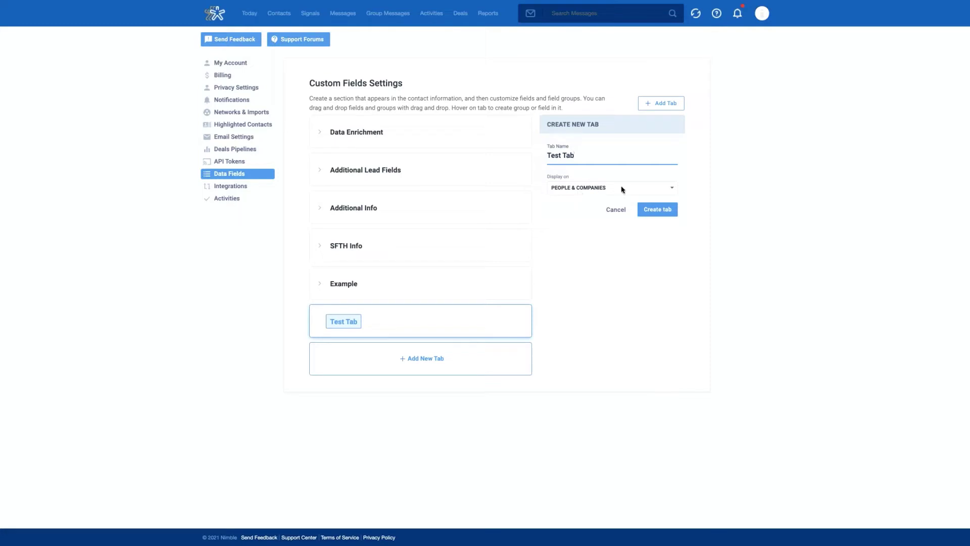
{"action": "left_click", "coordinate": [556, 191]}
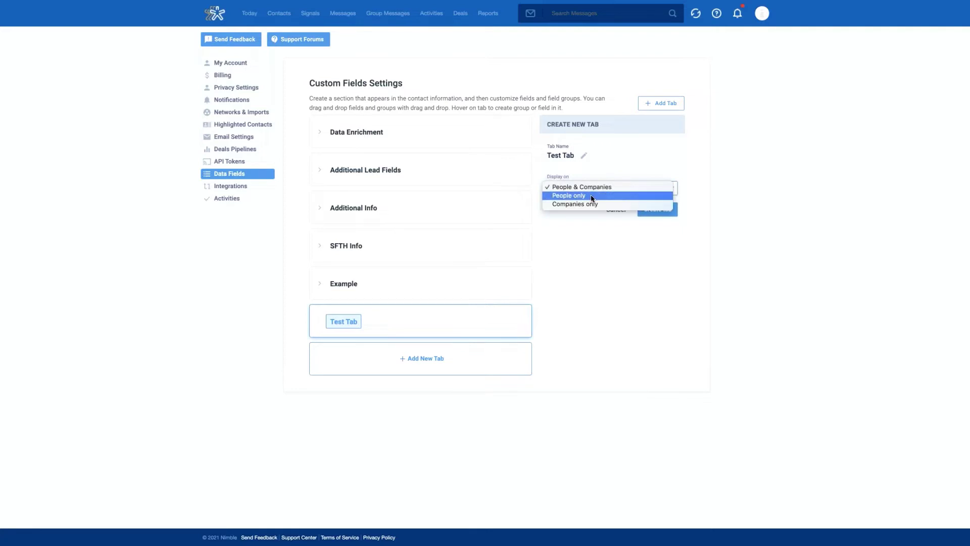
{"action": "left_click", "coordinate": [591, 257]}
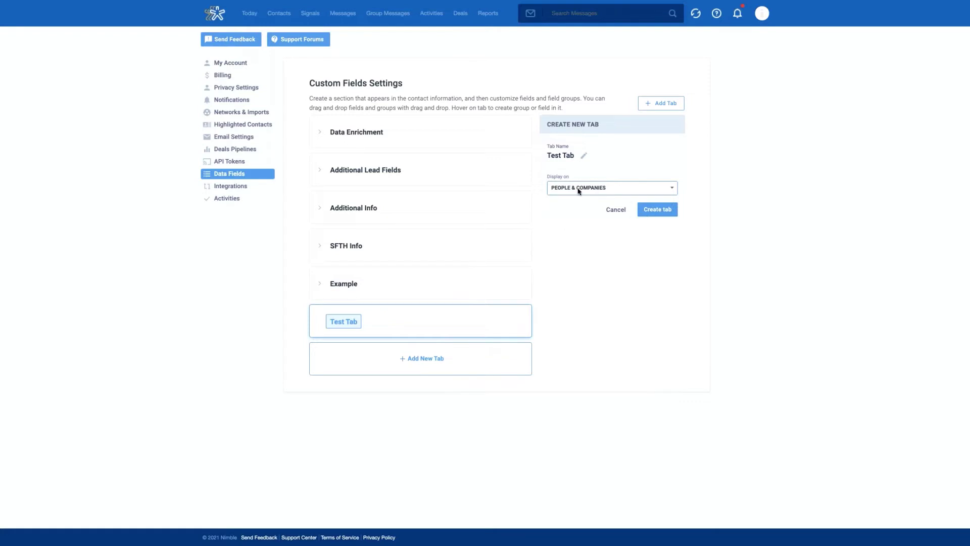
{"action": "left_click", "coordinate": [657, 210]}
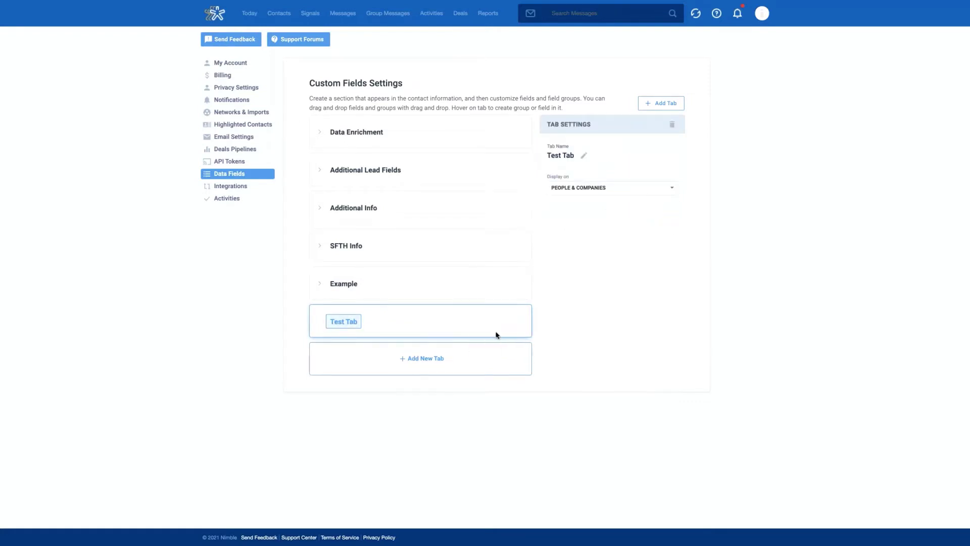
- Create a group named Sales in Test Tab, and view the group's icon choices without picking another one
{"action": "mouse_move", "coordinate": [495, 335]}
{"action": "mouse_move", "coordinate": [413, 323]}
{"action": "left_click", "coordinate": [468, 324]}
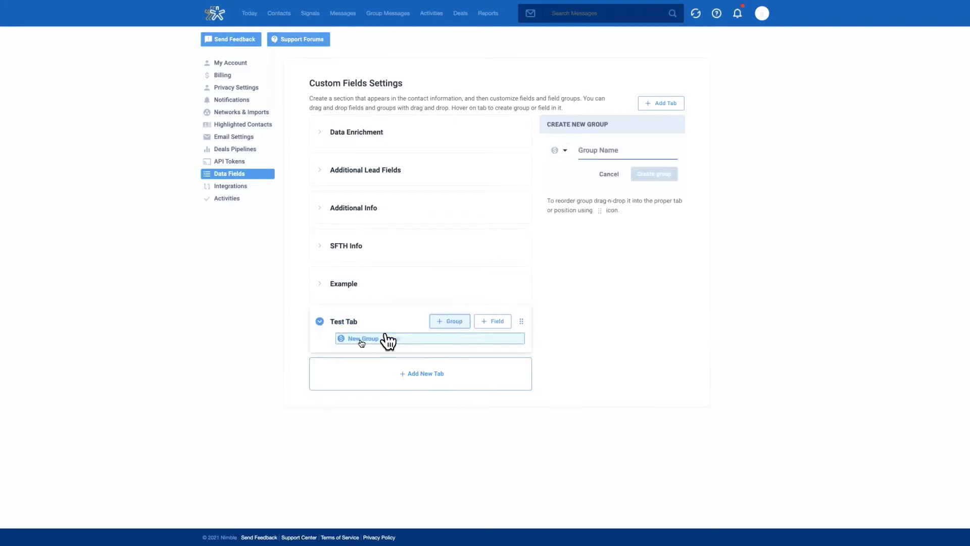
{"action": "type", "text": "Sales"}
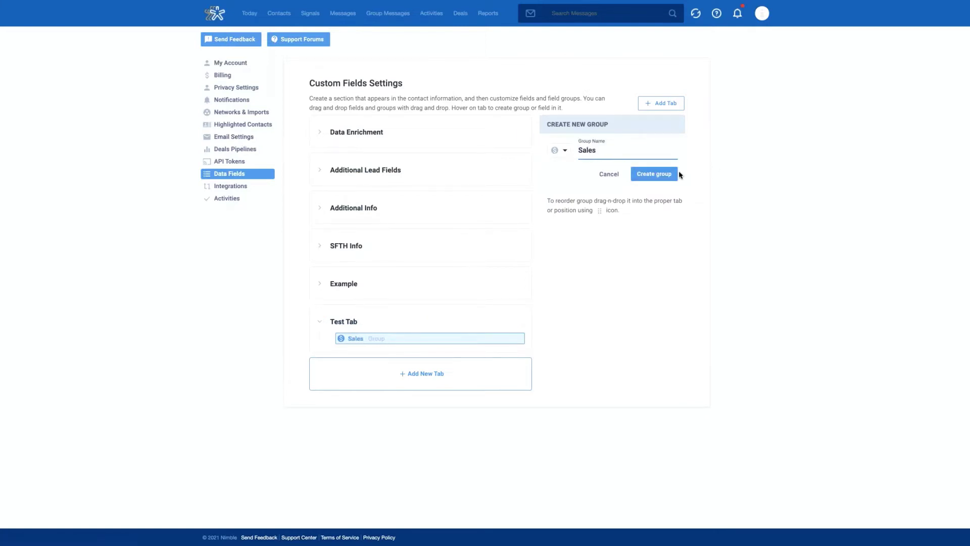
{"action": "left_click", "coordinate": [664, 175]}
{"action": "left_click", "coordinate": [563, 151]}
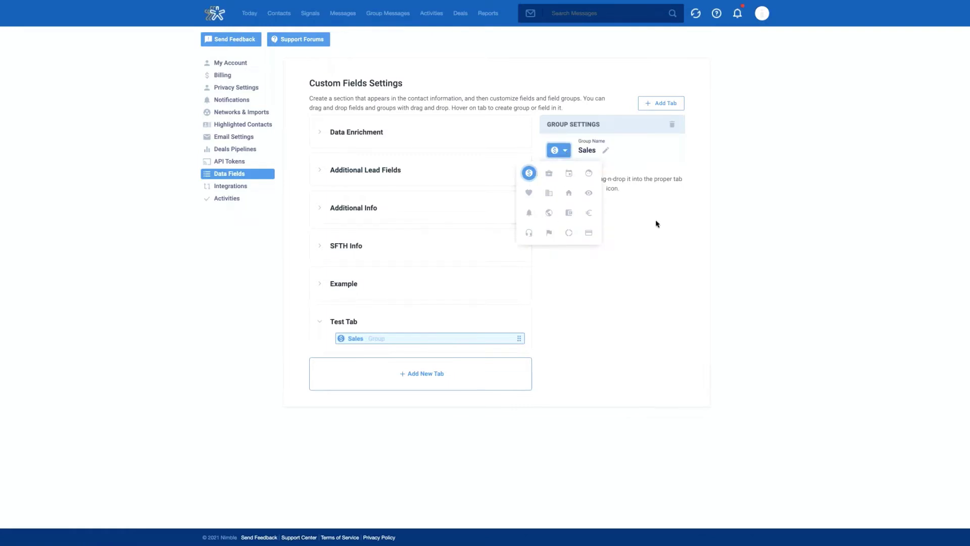
{"action": "left_click", "coordinate": [644, 226]}
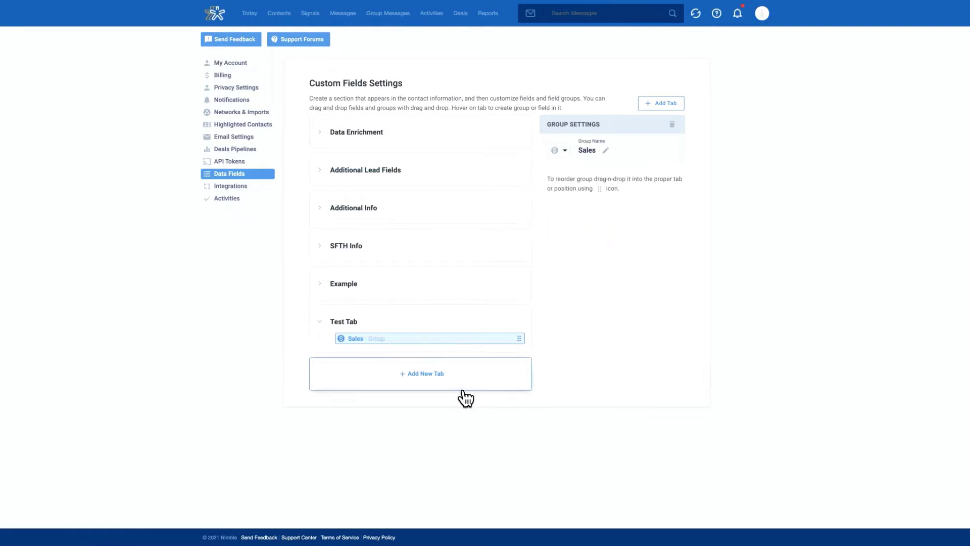
- Start a new field named Industry Info in the Sales group, with Select Box as its field type
{"action": "mouse_move", "coordinate": [465, 329]}
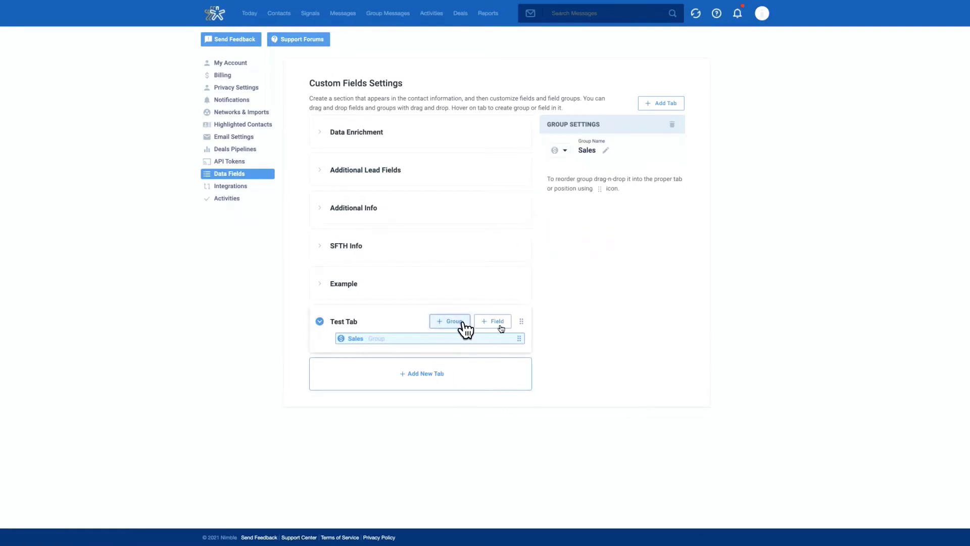
{"action": "left_click", "coordinate": [501, 326]}
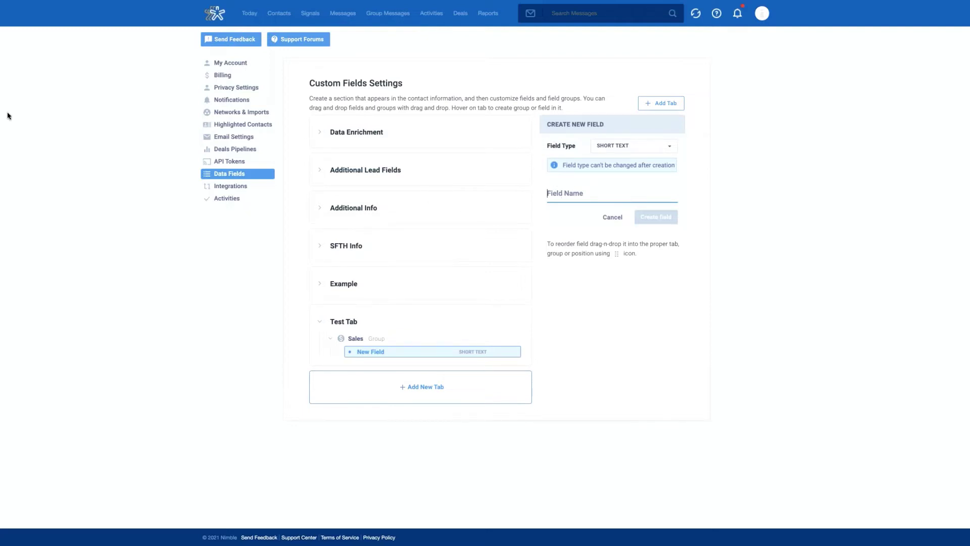
{"action": "type", "text": "Indus"}
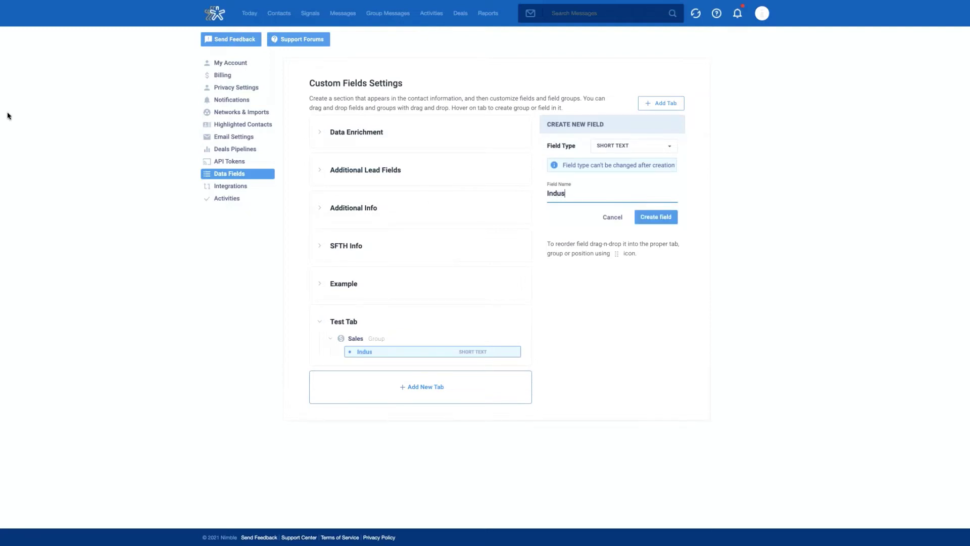
{"action": "type", "text": "try Info"}
{"action": "left_click", "coordinate": [640, 148]}
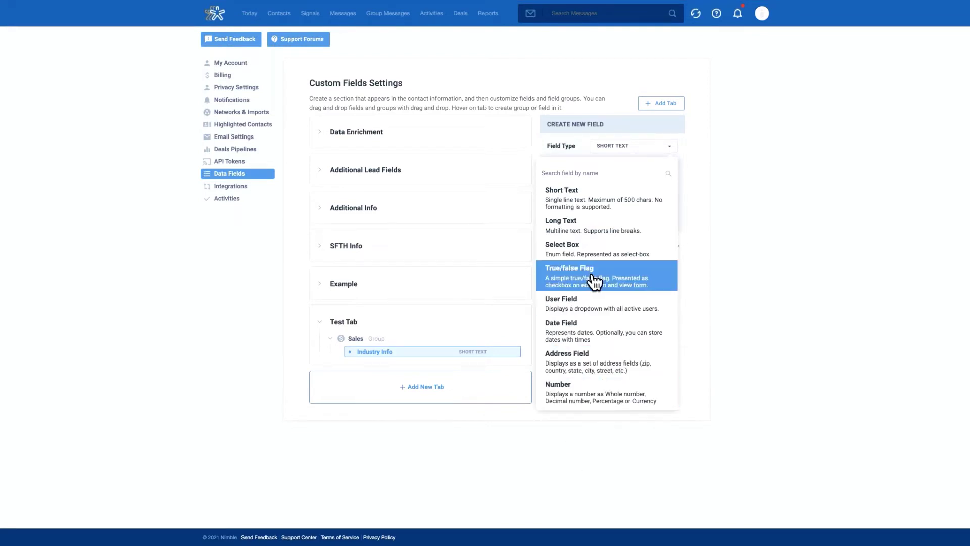
{"action": "left_click", "coordinate": [583, 254]}
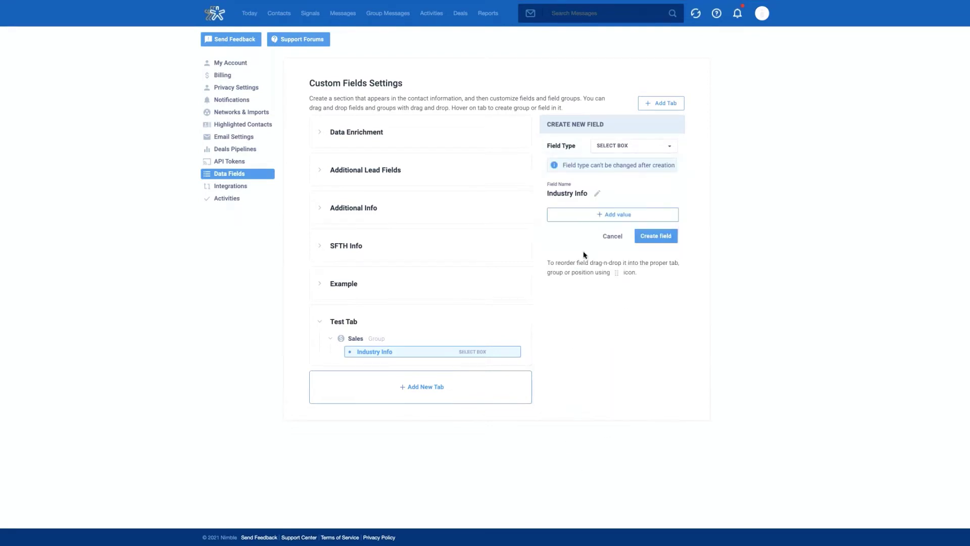
- Give the Industry Info field the values Healthcare, Finance and Education, and create the field
{"action": "left_click", "coordinate": [608, 218]}
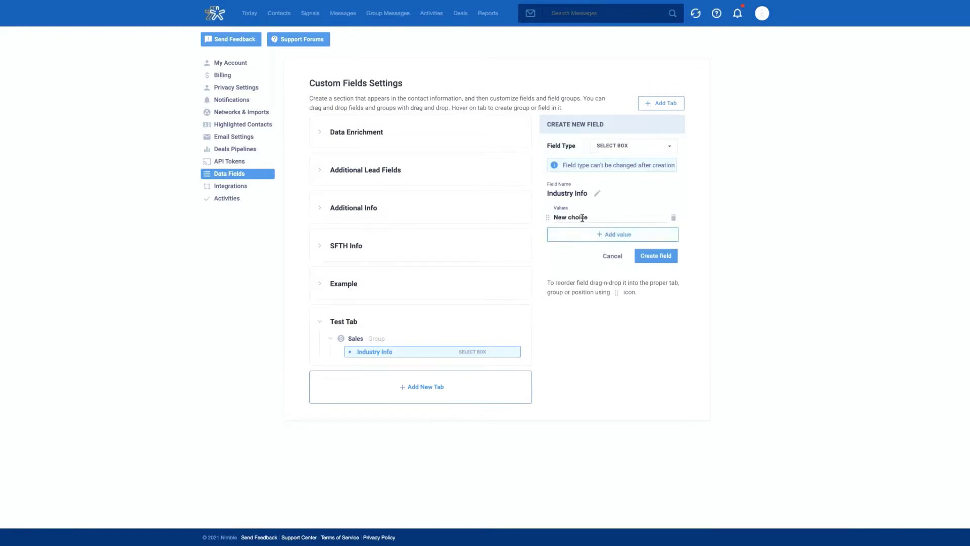
{"action": "double_click", "coordinate": [583, 218]}
{"action": "key", "text": "BackSpace"}
{"action": "key", "text": "BackSpace"}
{"action": "key", "text": "BackSpace"}
{"action": "left_click", "coordinate": [629, 236]}
{"action": "triple_click", "coordinate": [577, 237]}
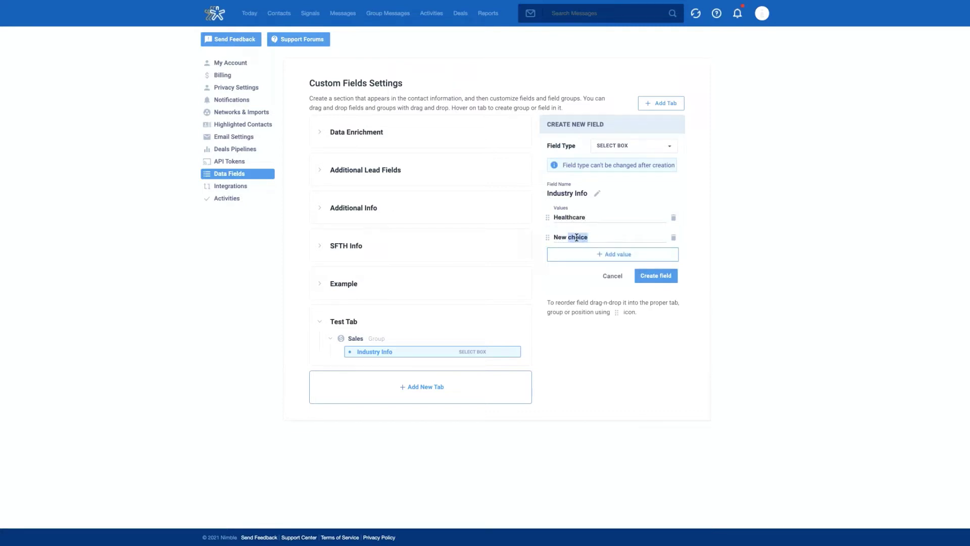
{"action": "type", "text": "Finance"}
{"action": "left_click", "coordinate": [623, 255]}
{"action": "triple_click", "coordinate": [582, 258]}
{"action": "key", "text": "BackSpace"}
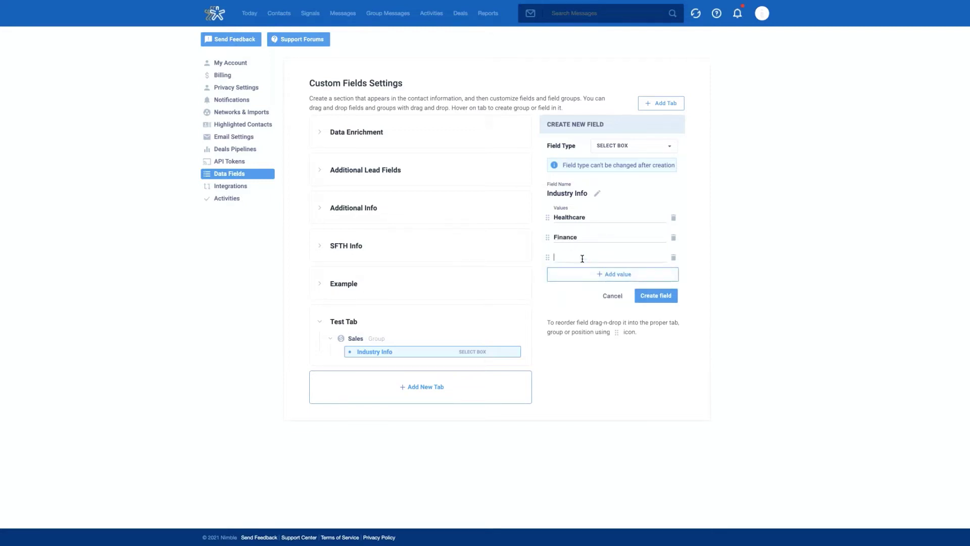
{"action": "left_click", "coordinate": [665, 299]}
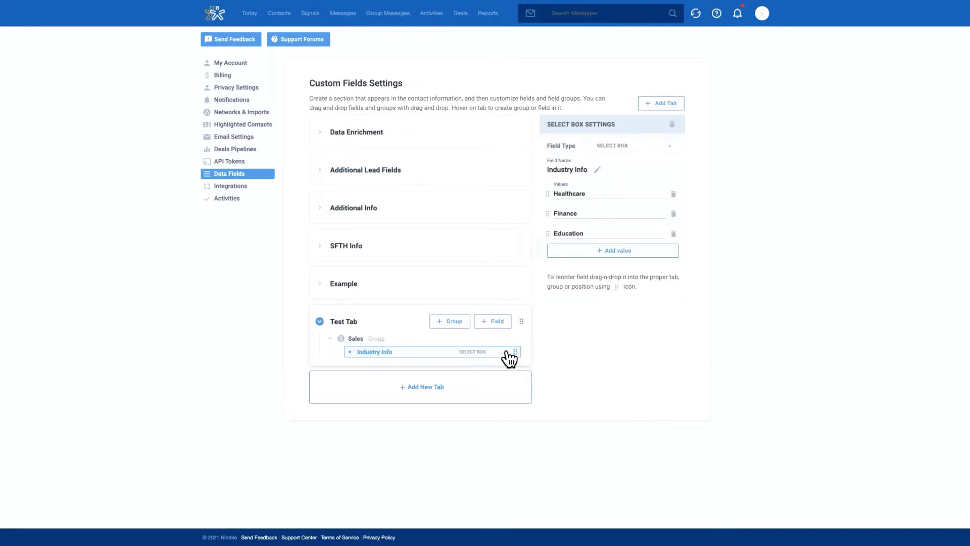
- Create a True/false Flag field named Non profit in the Sales group of Test Tab
{"action": "left_click", "coordinate": [503, 324]}
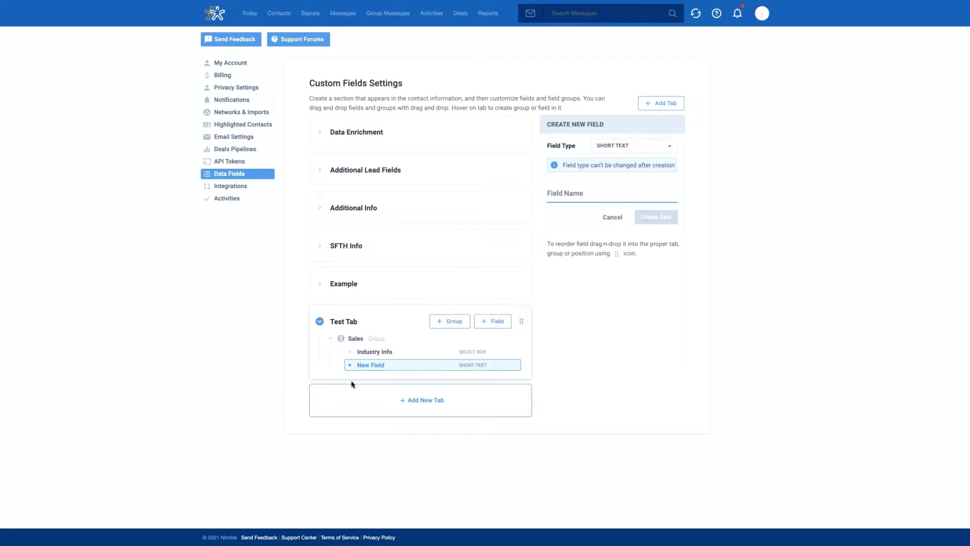
{"action": "left_click", "coordinate": [644, 151]}
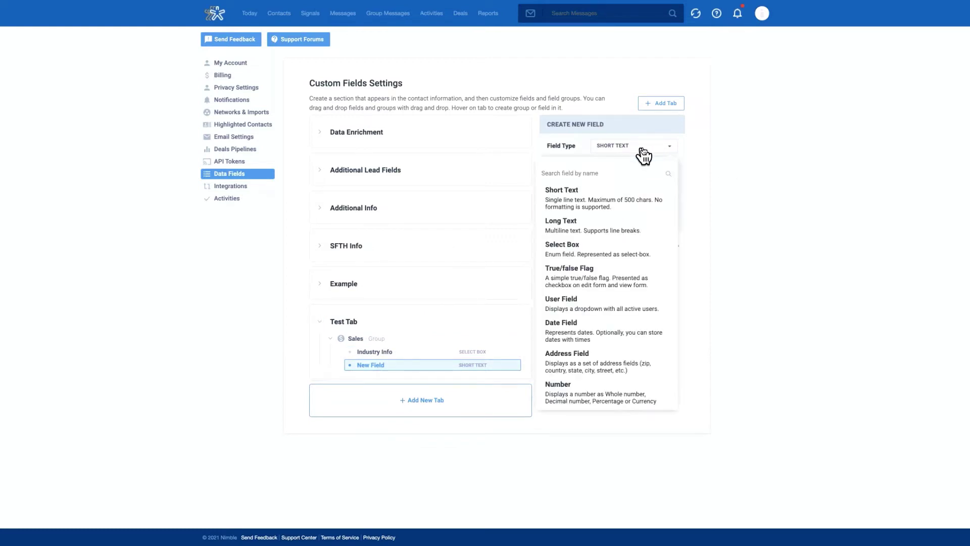
{"action": "left_click", "coordinate": [610, 284]}
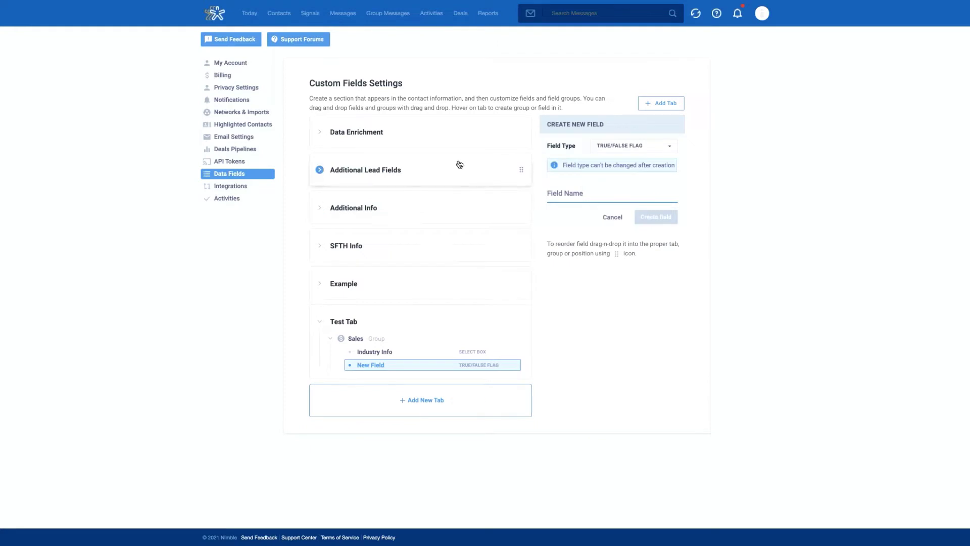
{"action": "type", "text": "Non profi"}
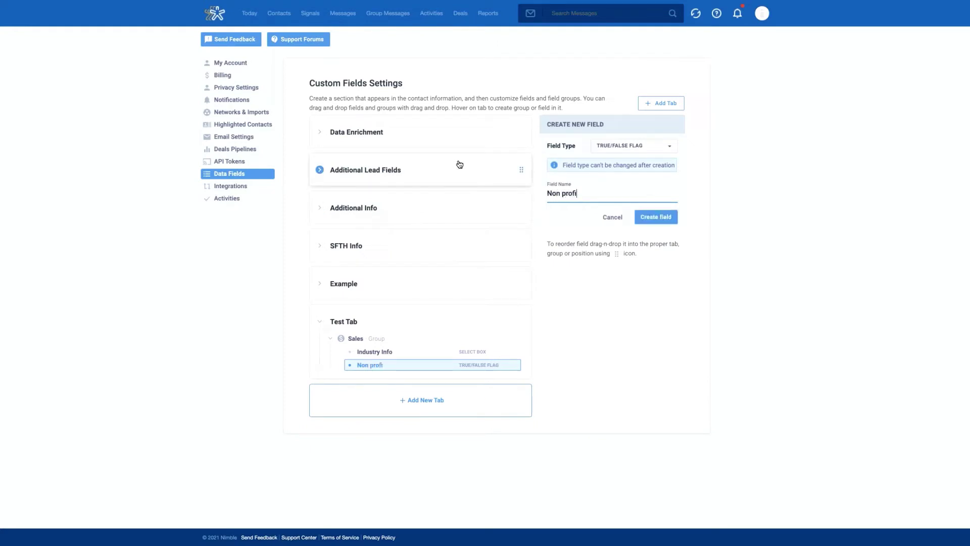
{"action": "type", "text": "t"}
{"action": "left_click", "coordinate": [647, 217]}
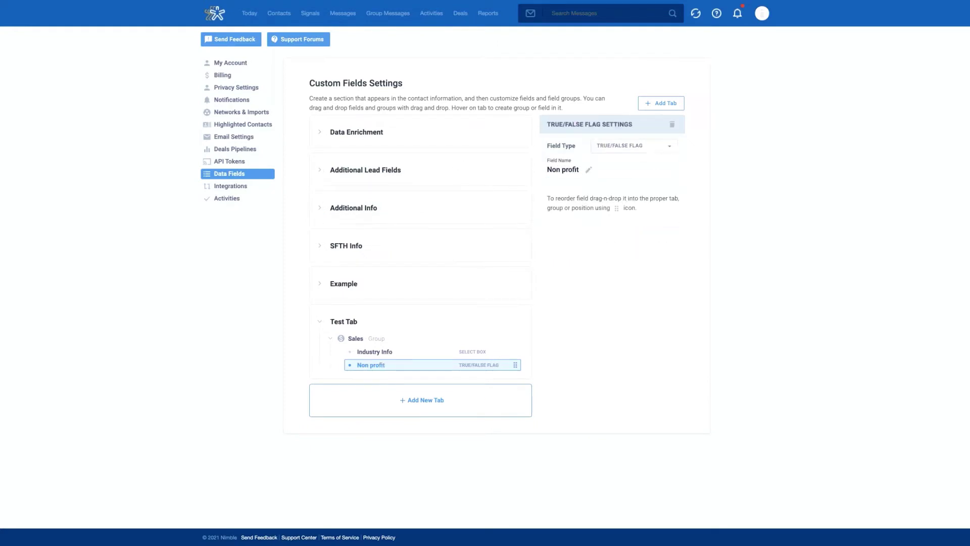
- Open the first recently viewed contact and display its Test Tab data fields
{"action": "left_click", "coordinate": [281, 14]}
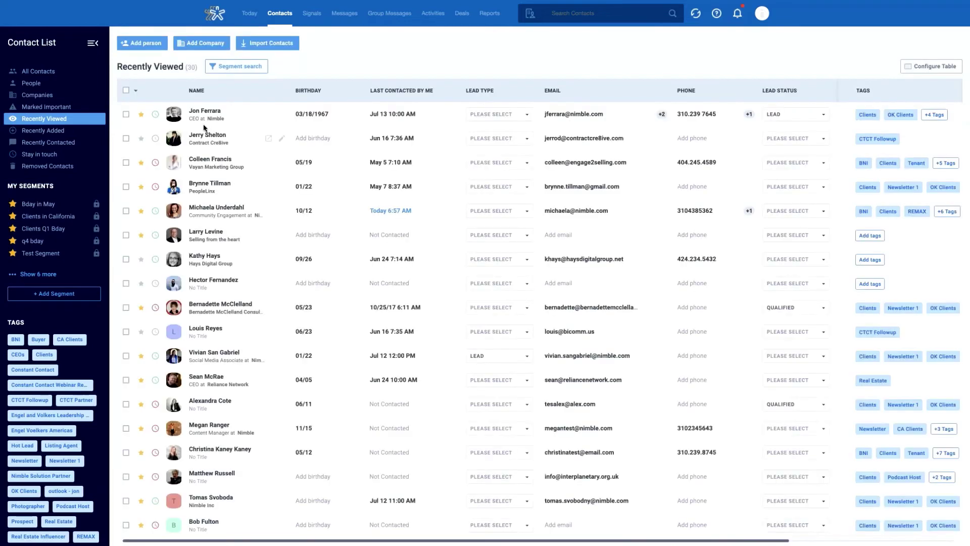
{"action": "left_click", "coordinate": [207, 115]}
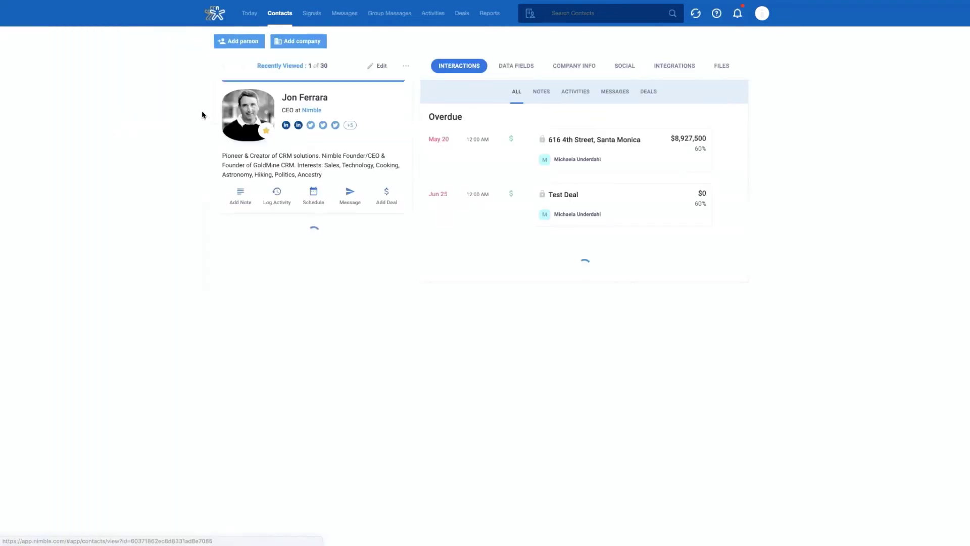
{"action": "left_click", "coordinate": [521, 71]}
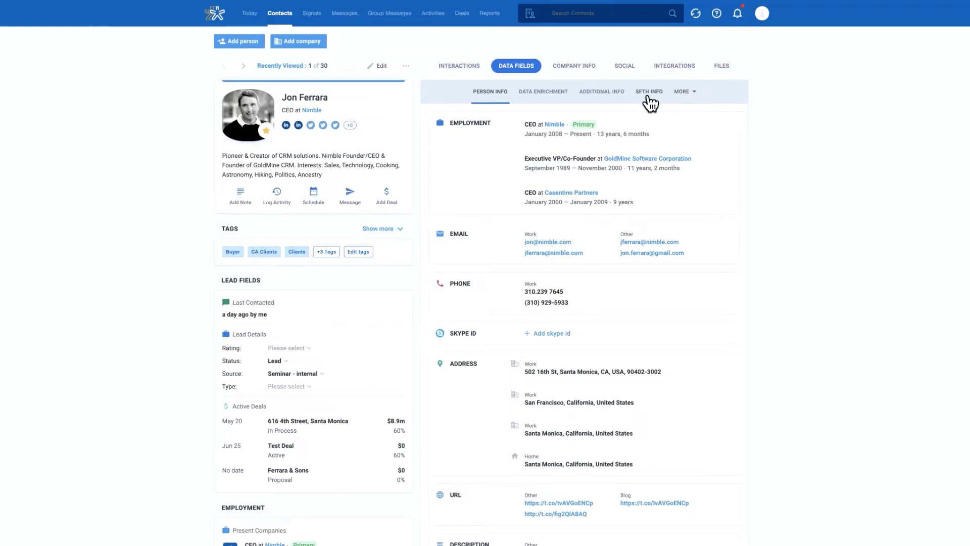
{"action": "left_click", "coordinate": [687, 94]}
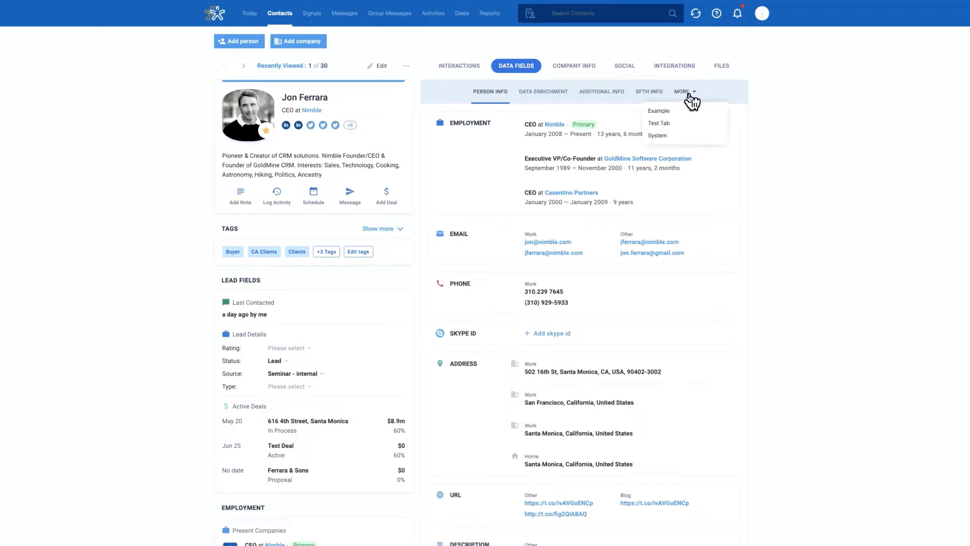
{"action": "left_click", "coordinate": [666, 125]}
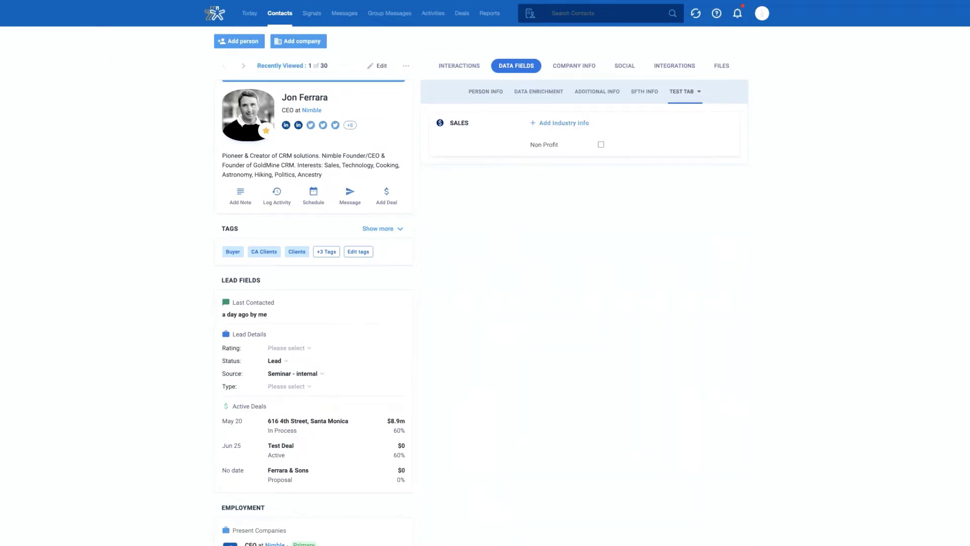
- Set the contact's Industry Info to Finance and mark it as Non Profit
{"action": "left_click", "coordinate": [563, 127]}
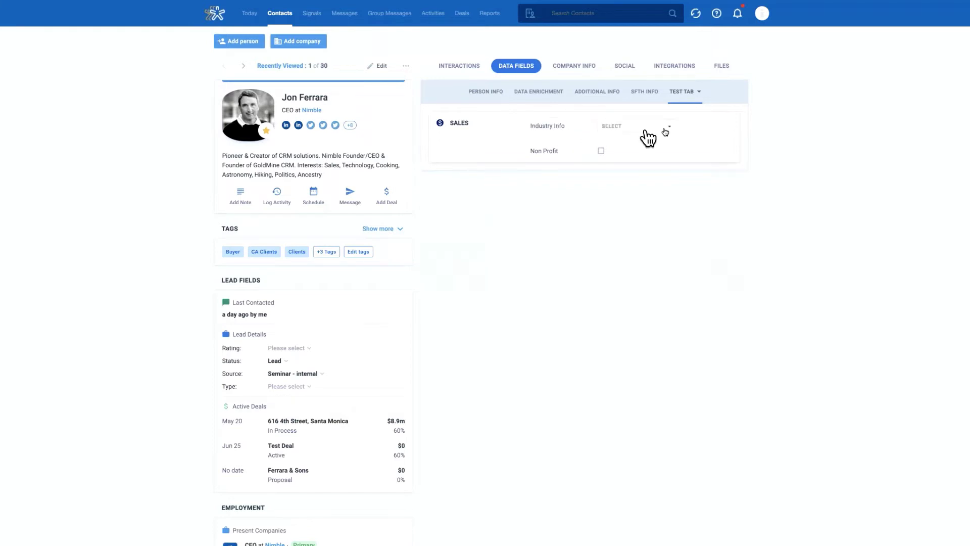
{"action": "left_click", "coordinate": [672, 129]}
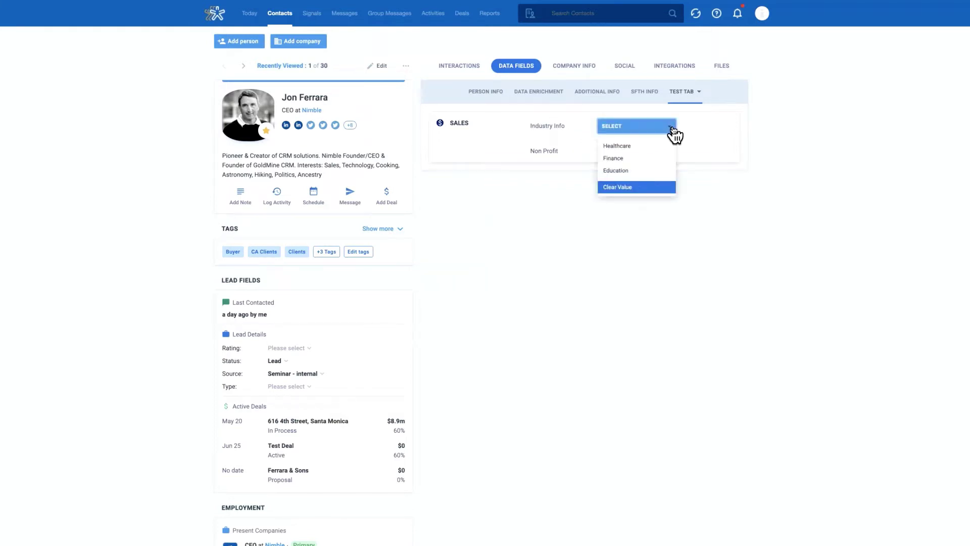
{"action": "left_click", "coordinate": [667, 159]}
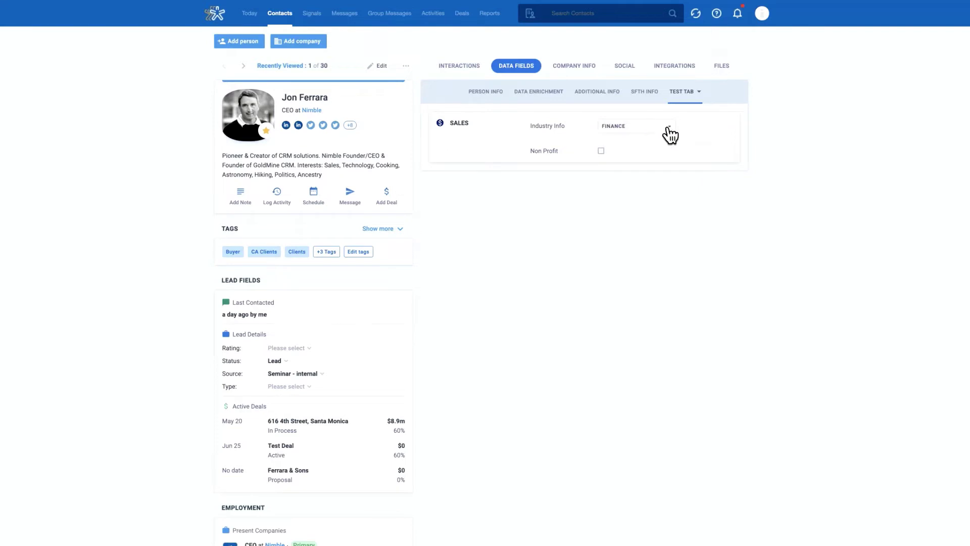
{"action": "left_click", "coordinate": [602, 151]}
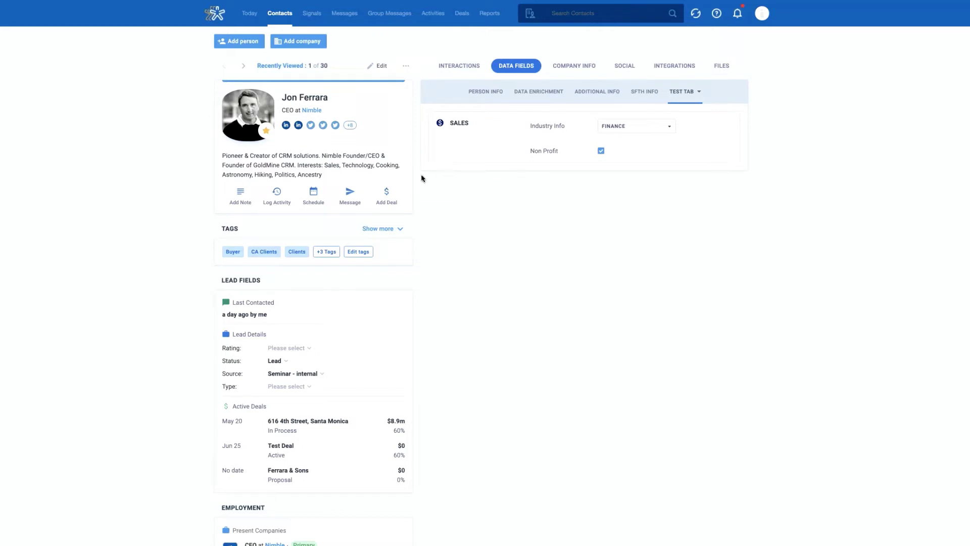
- In the contact's SFTH Info data fields, set Company Type to Enterprise and Industry to Financial Services
{"action": "left_click", "coordinate": [642, 99]}
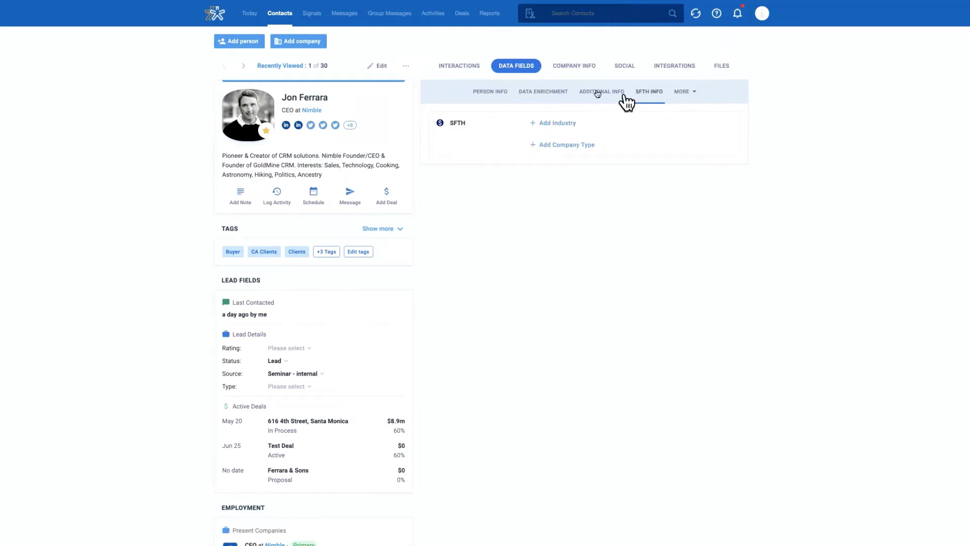
{"action": "left_click", "coordinate": [559, 147]}
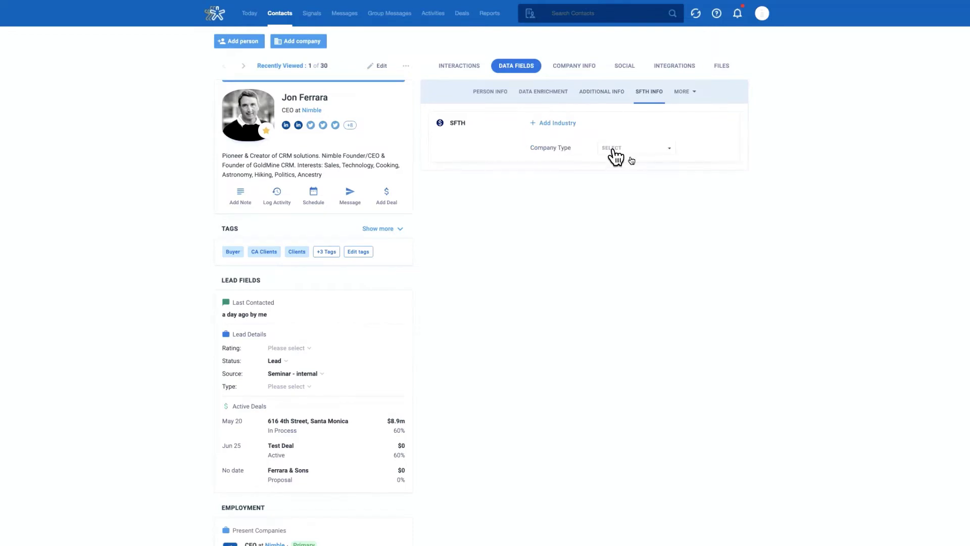
{"action": "left_click", "coordinate": [614, 150]}
{"action": "left_click", "coordinate": [635, 179]}
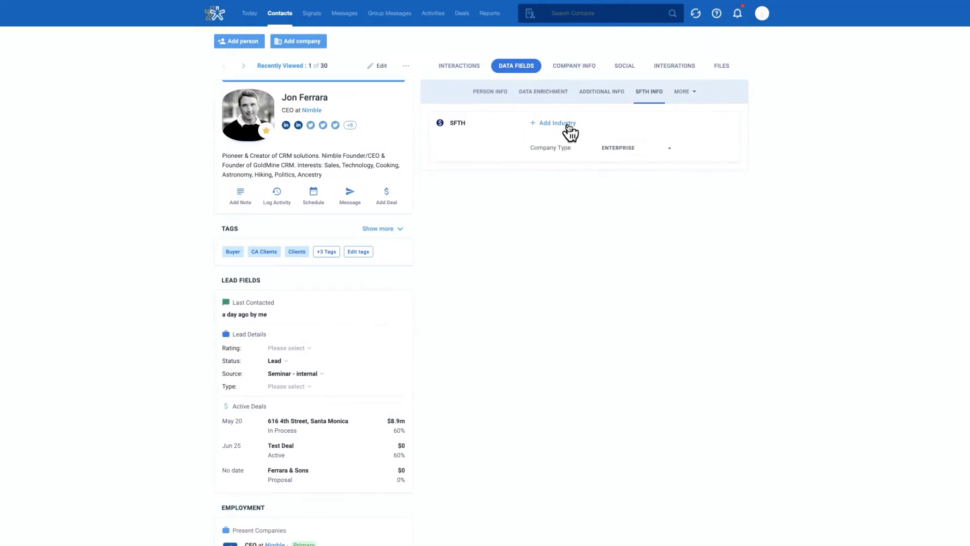
{"action": "left_click", "coordinate": [565, 123]}
{"action": "left_click", "coordinate": [621, 132]}
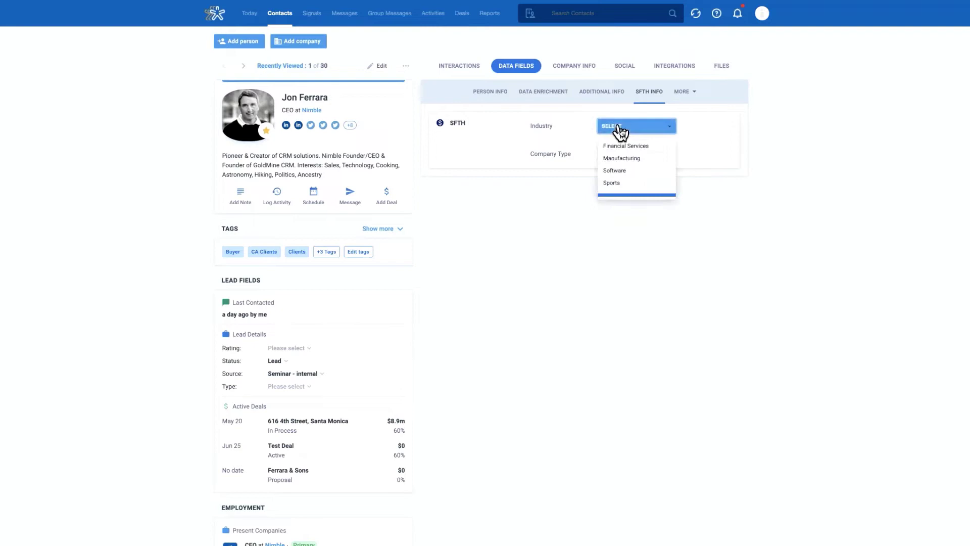
{"action": "left_click", "coordinate": [645, 146]}
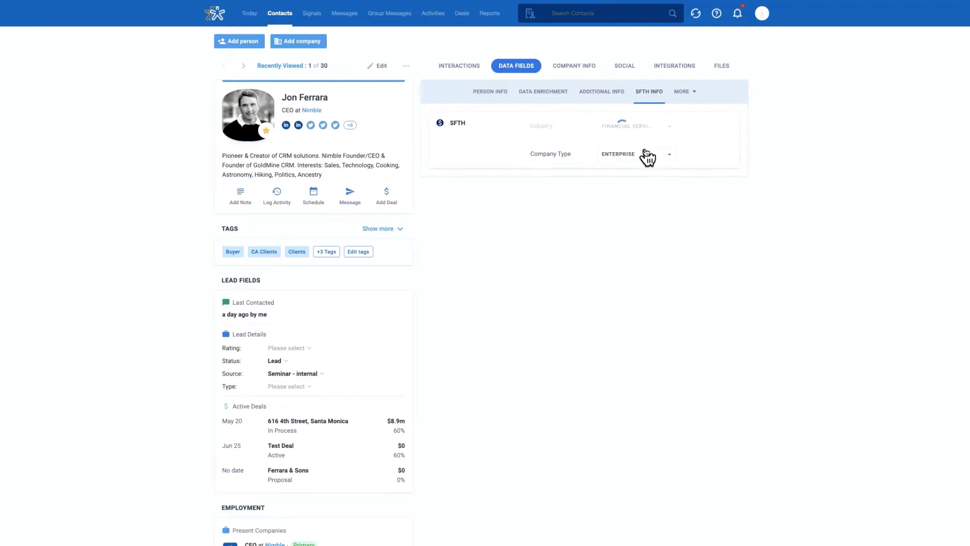
- Check the contact's further custom data tabs and view its Additional Info fields
{"action": "left_click", "coordinate": [682, 96]}
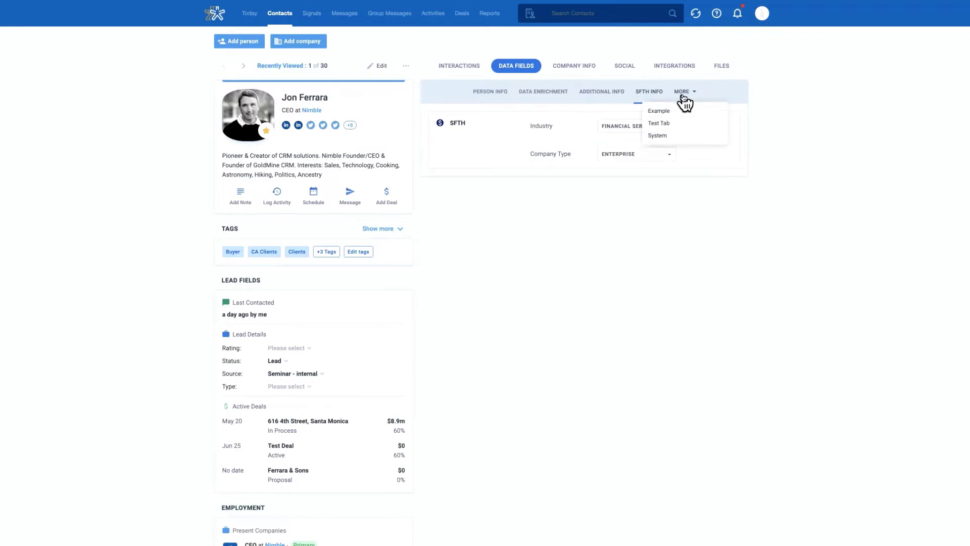
{"action": "left_click", "coordinate": [602, 92]}
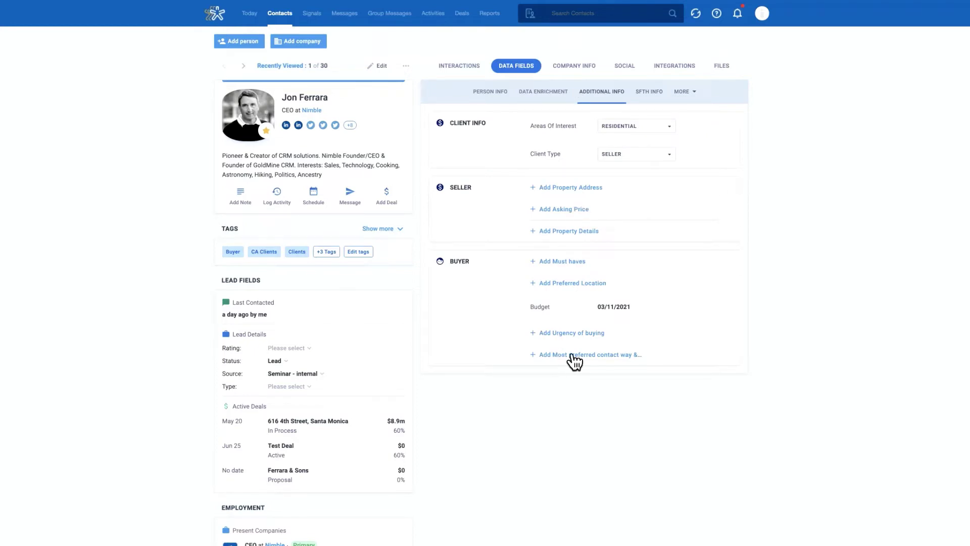
- Start a new segment search from the contact list and look over the available contact filter fields
{"action": "left_click", "coordinate": [284, 18]}
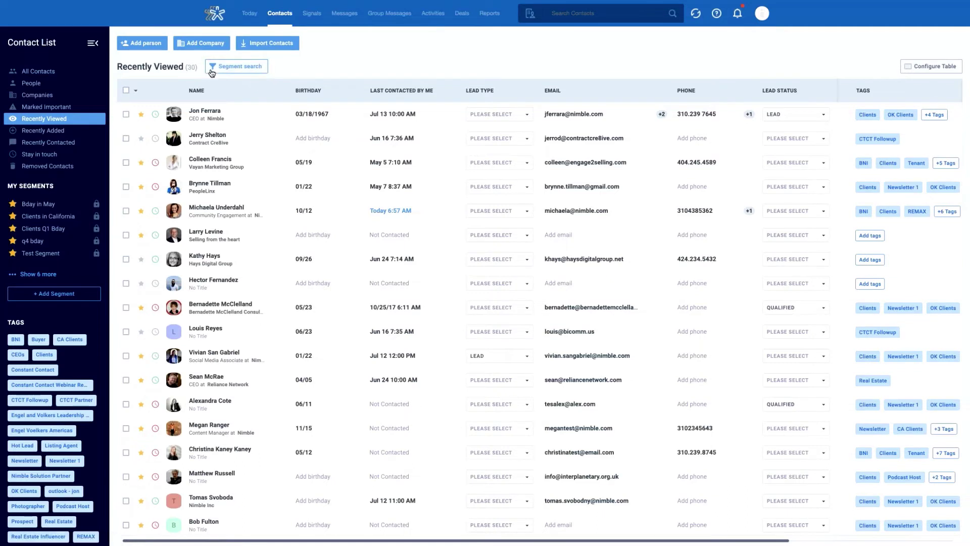
{"action": "left_click", "coordinate": [237, 71]}
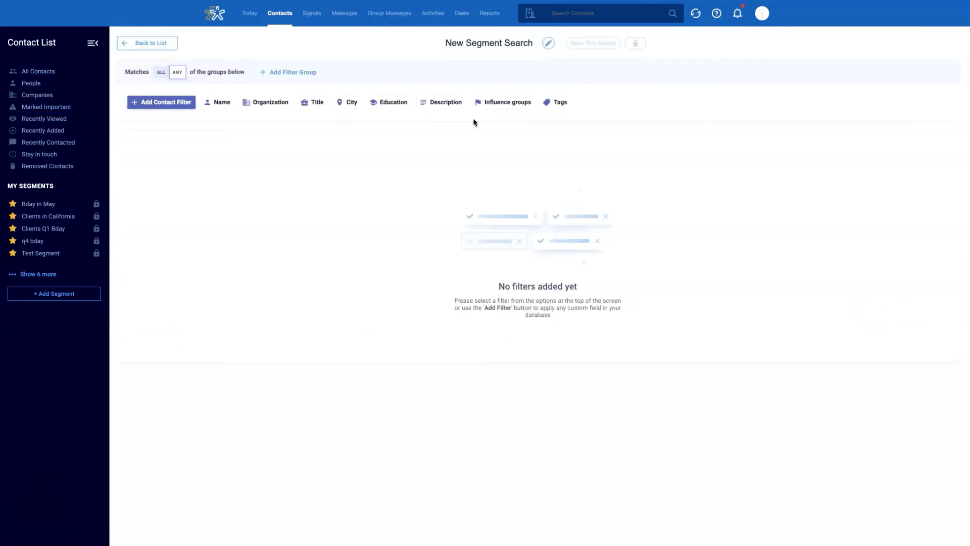
{"action": "left_click", "coordinate": [183, 112]}
{"action": "left_click", "coordinate": [172, 107]}
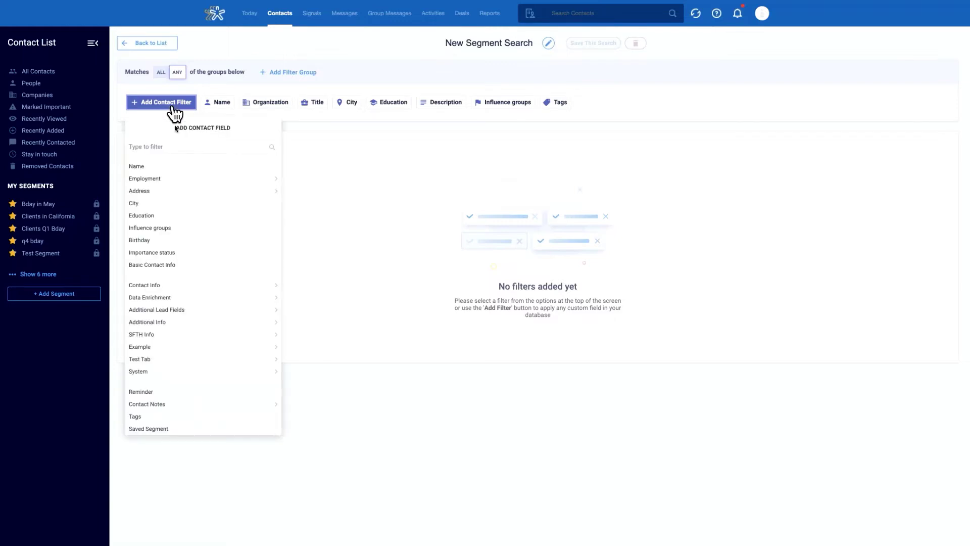
{"action": "scroll", "coordinate": [178, 336], "scroll_direction": "down", "scroll_amount": 1}
{"action": "scroll", "coordinate": [177, 336], "scroll_direction": "up", "scroll_amount": 1}
- Filter the segment search to contacts whose Email Is Not Empty, and remove that filter again
{"action": "left_click", "coordinate": [162, 146]}
{"action": "type", "text": "email"}
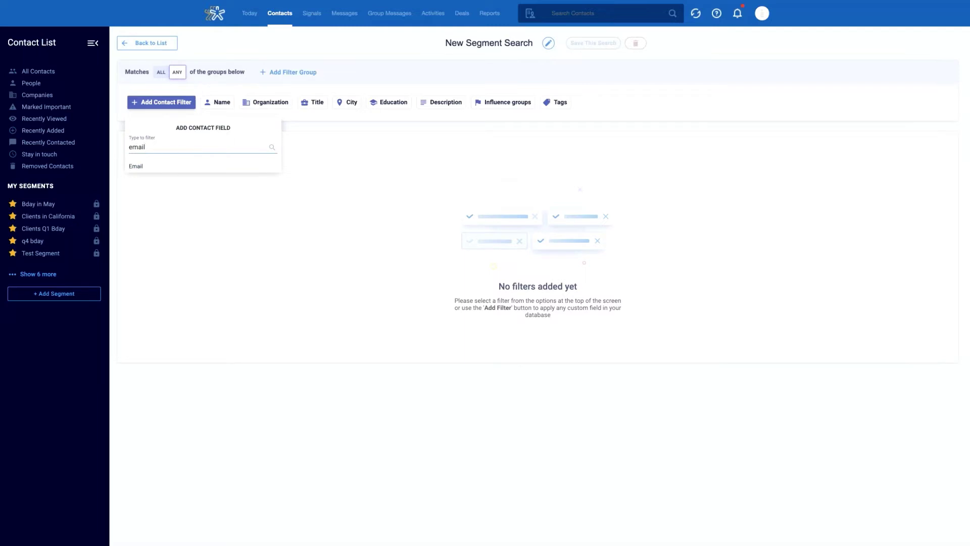
{"action": "left_click", "coordinate": [136, 166]}
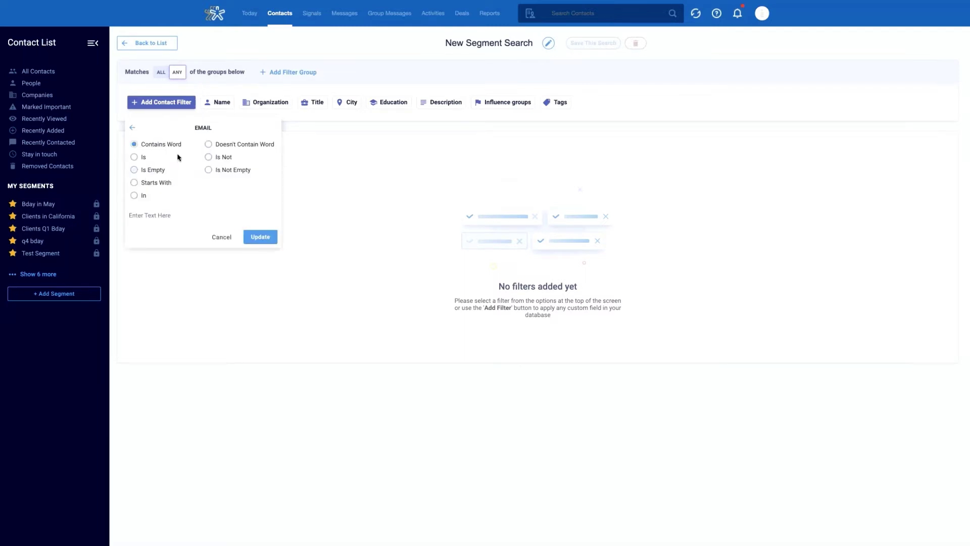
{"action": "left_click", "coordinate": [212, 170]}
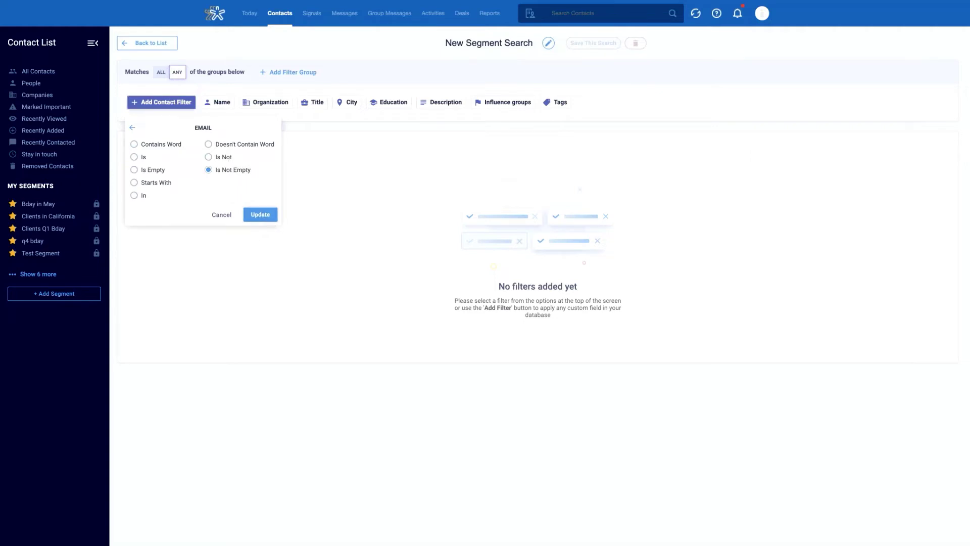
{"action": "left_click", "coordinate": [261, 215]}
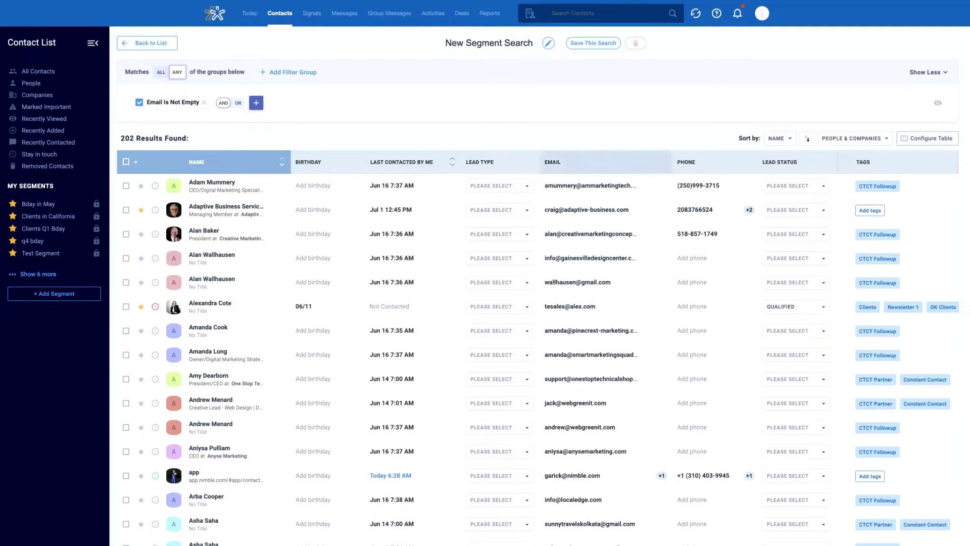
{"action": "left_click", "coordinate": [204, 102]}
- Filter the segment search to contacts whose Email Is Empty, and look through the matching contacts
{"action": "left_click", "coordinate": [159, 103]}
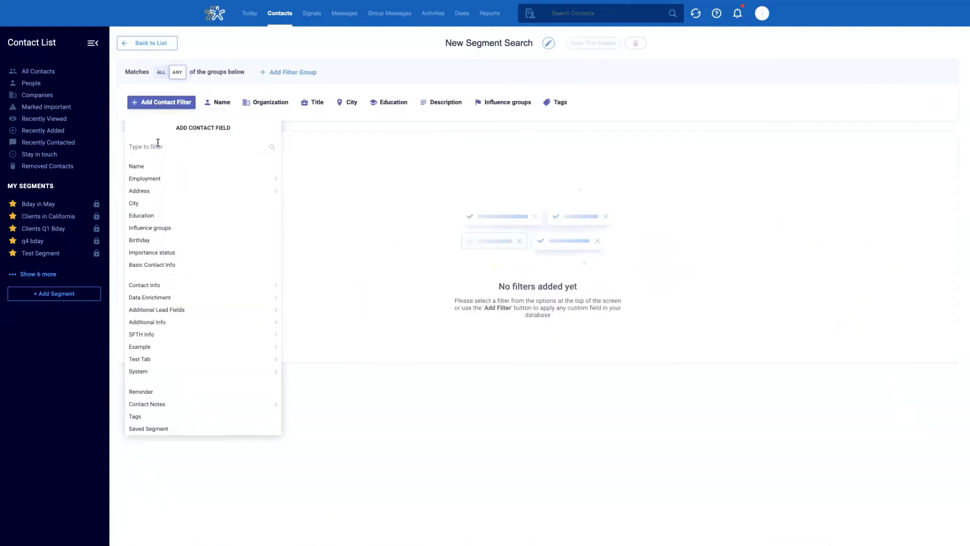
{"action": "left_click", "coordinate": [156, 143]}
{"action": "type", "text": "email"}
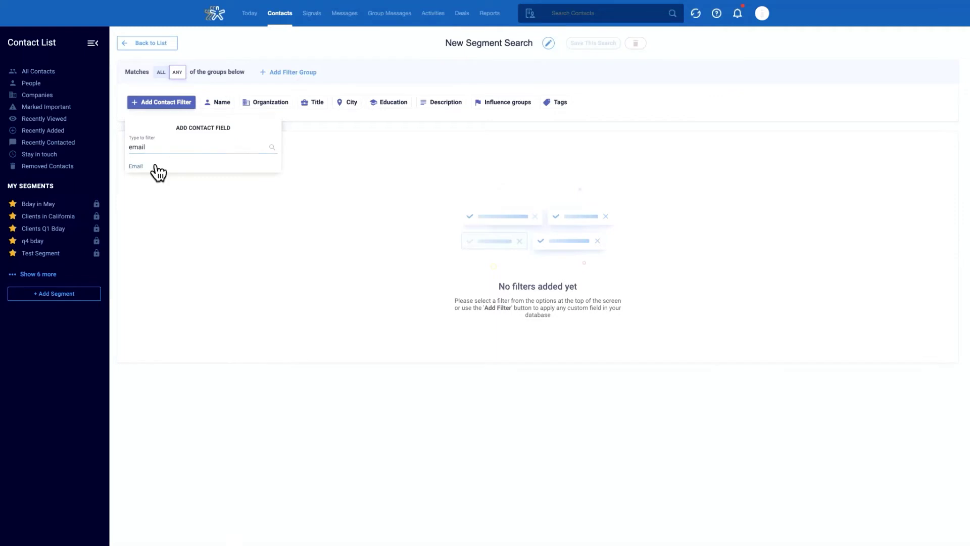
{"action": "left_click", "coordinate": [154, 168]}
{"action": "left_click", "coordinate": [154, 171]}
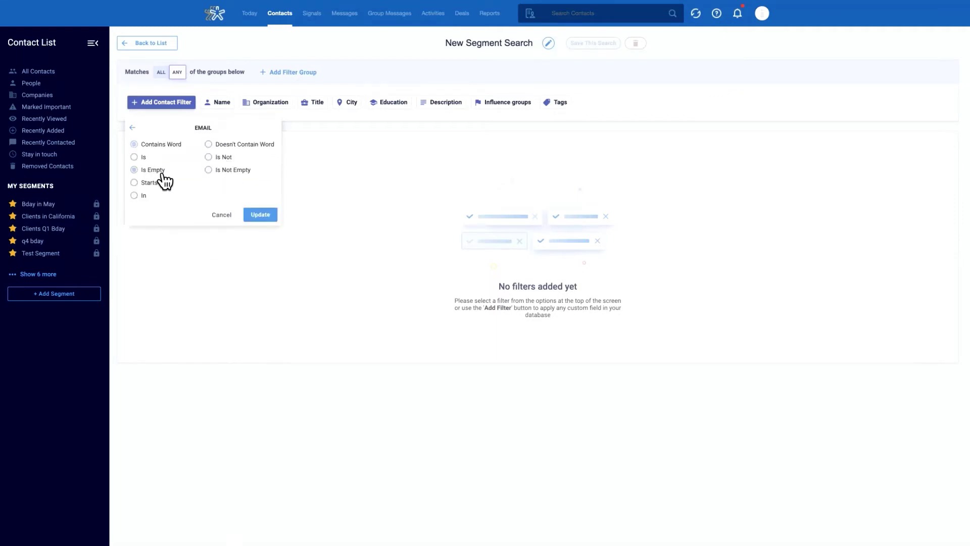
{"action": "left_click", "coordinate": [261, 219]}
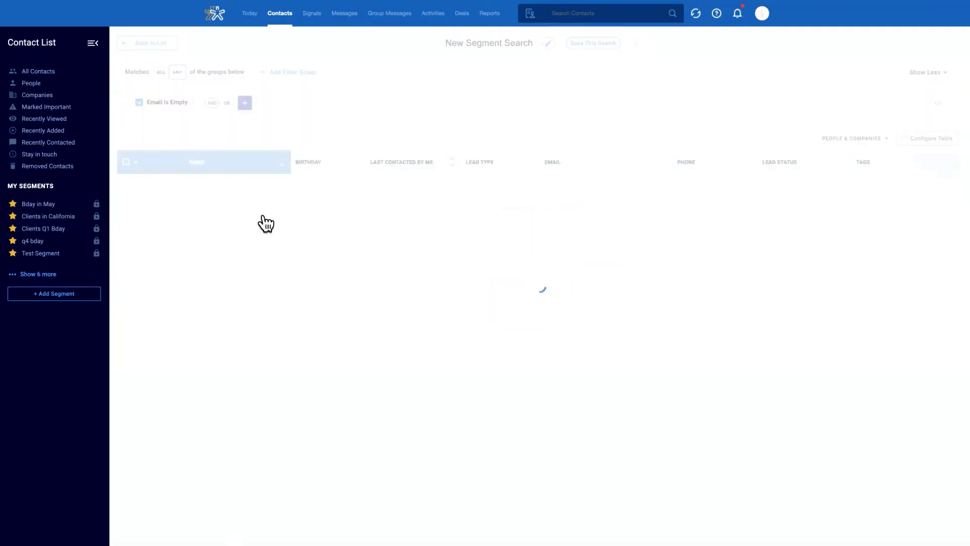
{"action": "scroll", "coordinate": [596, 281], "scroll_direction": "down", "scroll_amount": 3}
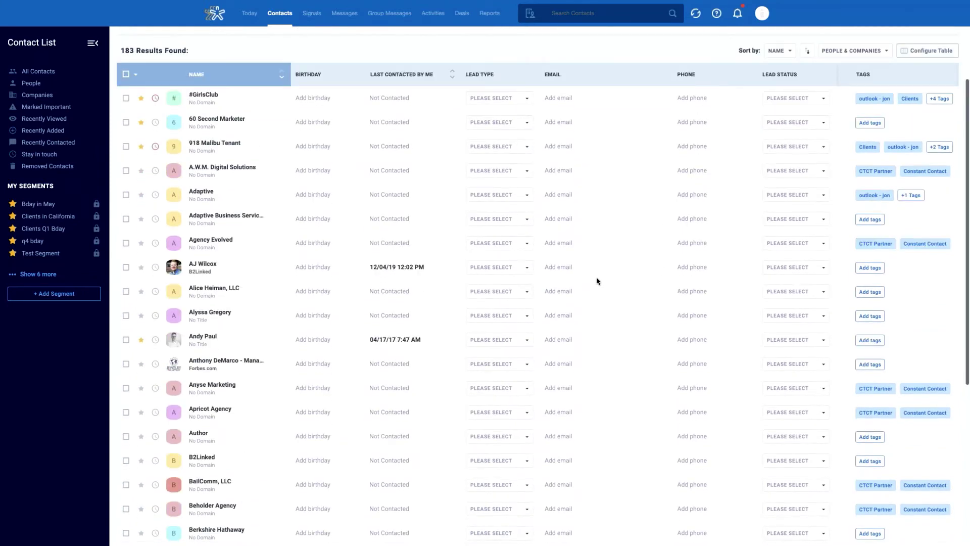
{"action": "scroll", "coordinate": [597, 281], "scroll_direction": "up", "scroll_amount": 3}
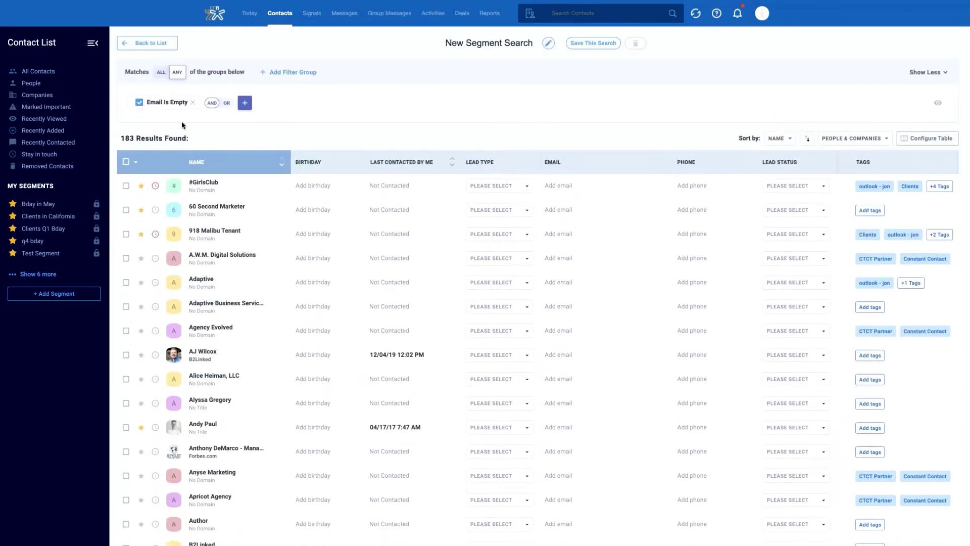
- Add a second filter to the segment search for contacts Last contacted by Team Not In The Last 1 year
{"action": "left_click", "coordinate": [245, 104]}
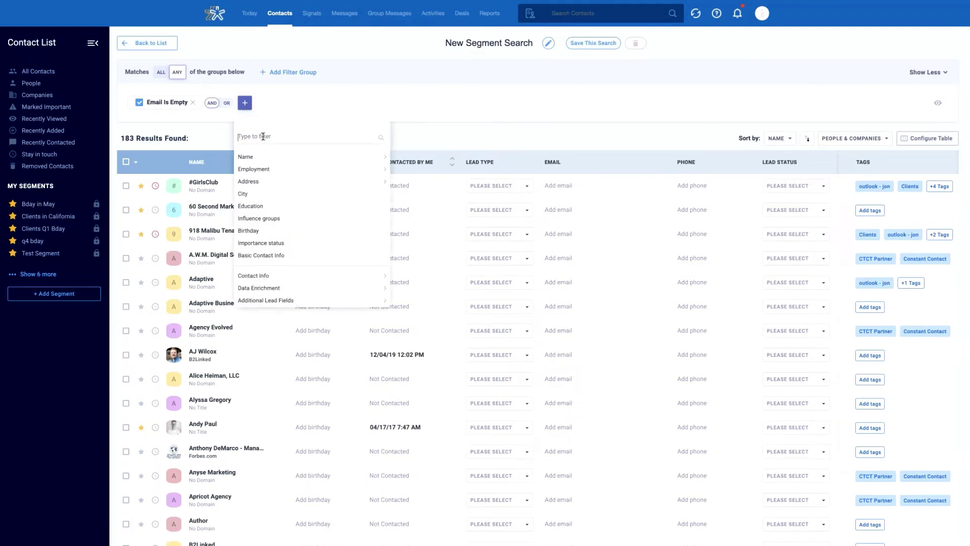
{"action": "left_click", "coordinate": [263, 136]}
{"action": "type", "text": "last"}
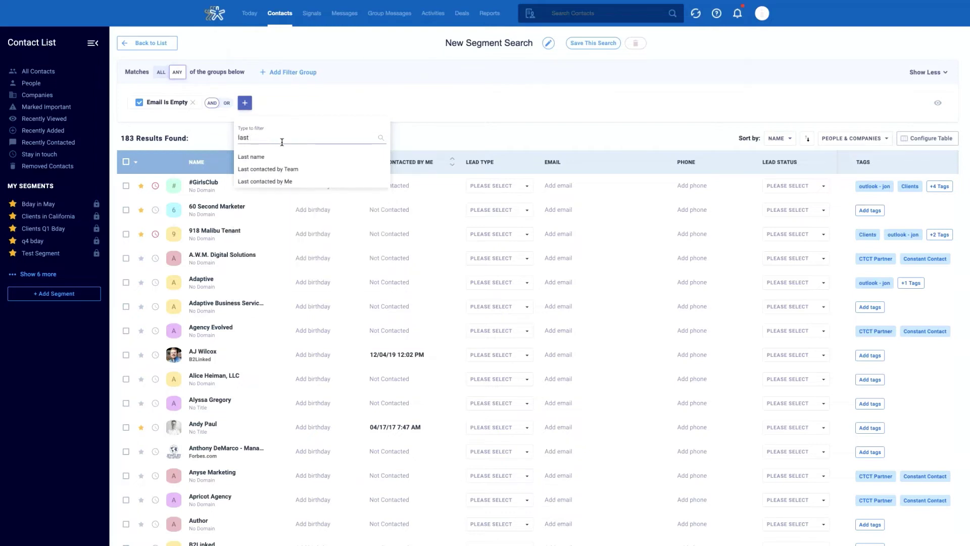
{"action": "left_click", "coordinate": [302, 170]}
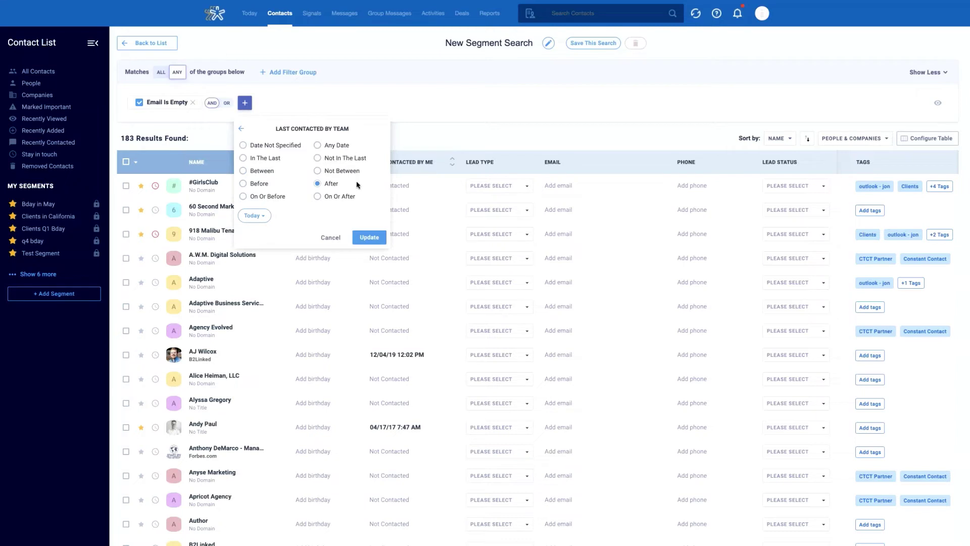
{"action": "left_click", "coordinate": [354, 160]}
{"action": "left_click", "coordinate": [357, 217]}
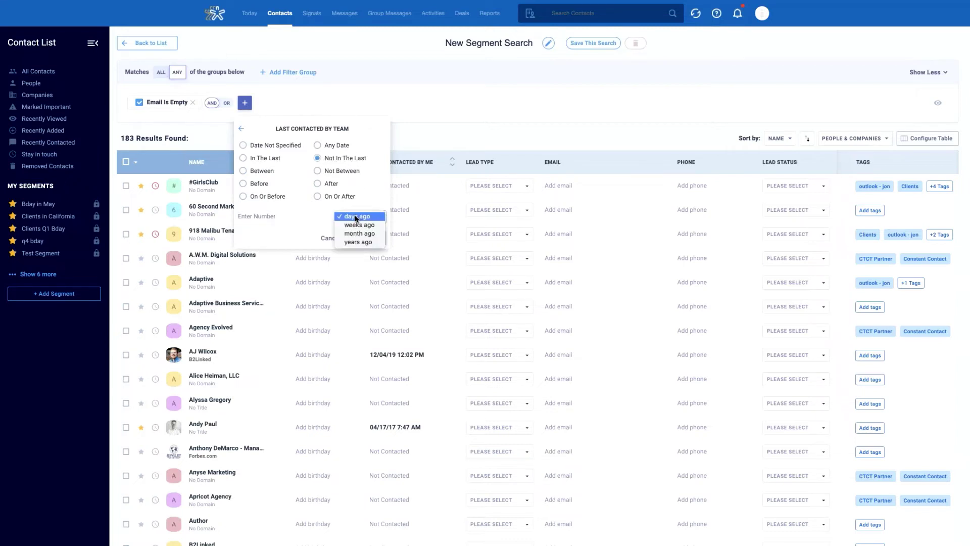
{"action": "left_click", "coordinate": [372, 242]}
{"action": "type", "text": "1"}
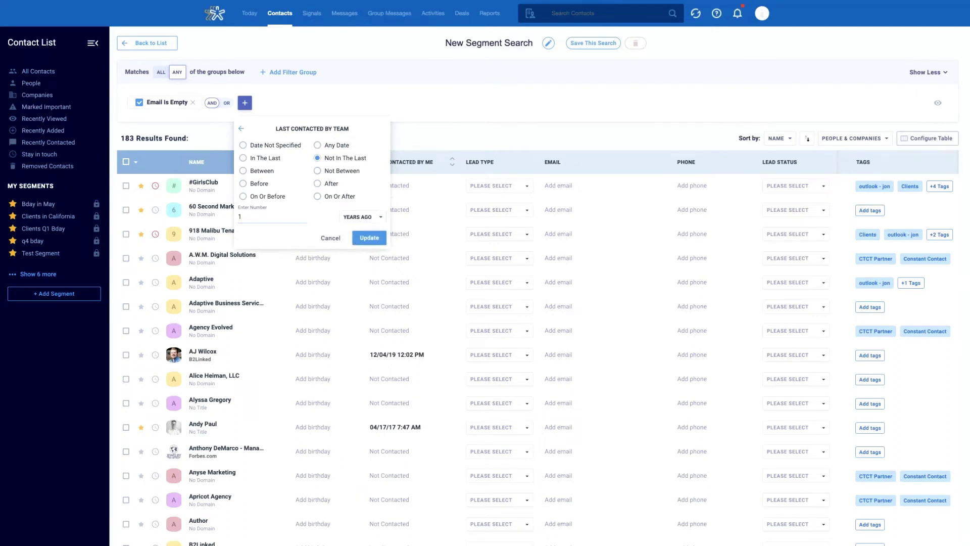
{"action": "left_click", "coordinate": [369, 237]}
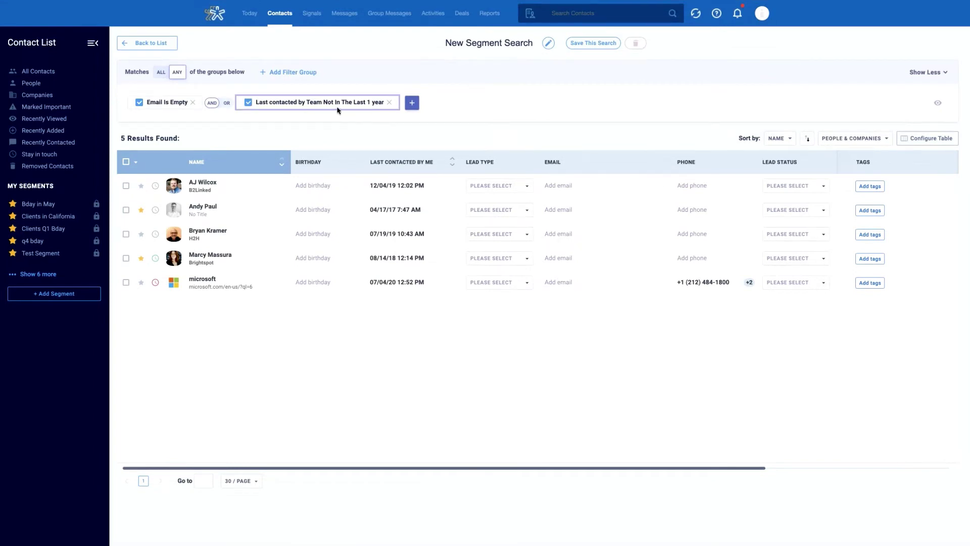
- Narrow the segment search further with a Phone Is Empty filter
{"action": "left_click", "coordinate": [418, 106]}
{"action": "left_click", "coordinate": [423, 138]}
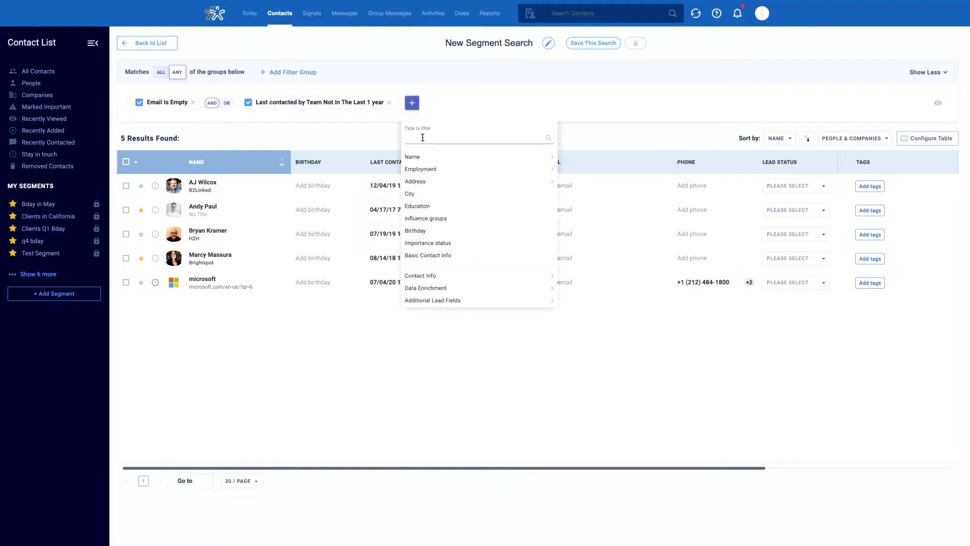
{"action": "type", "text": "ph"}
{"action": "left_click", "coordinate": [424, 158]}
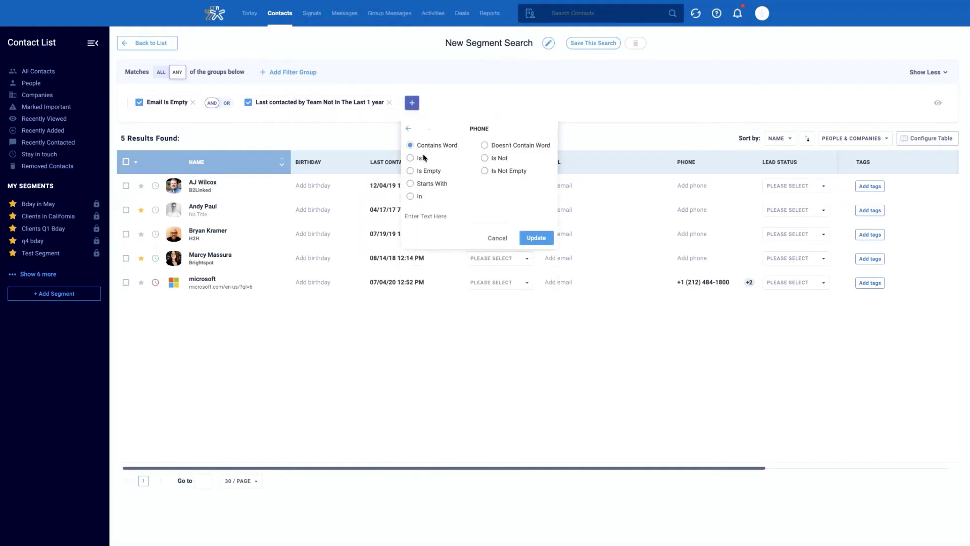
{"action": "left_click", "coordinate": [524, 216]}
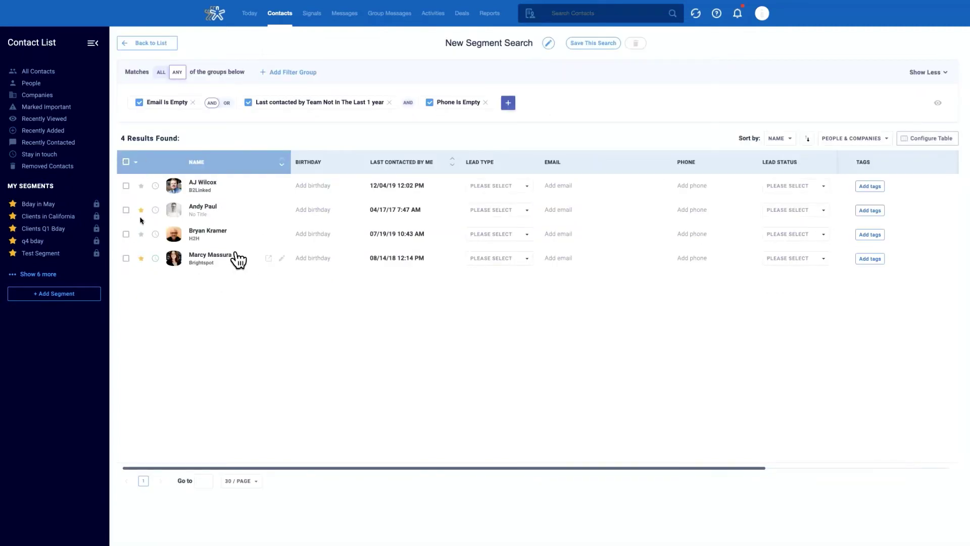
- Select all the contacts found by the three filters and look over the export options for them
{"action": "left_click", "coordinate": [126, 162]}
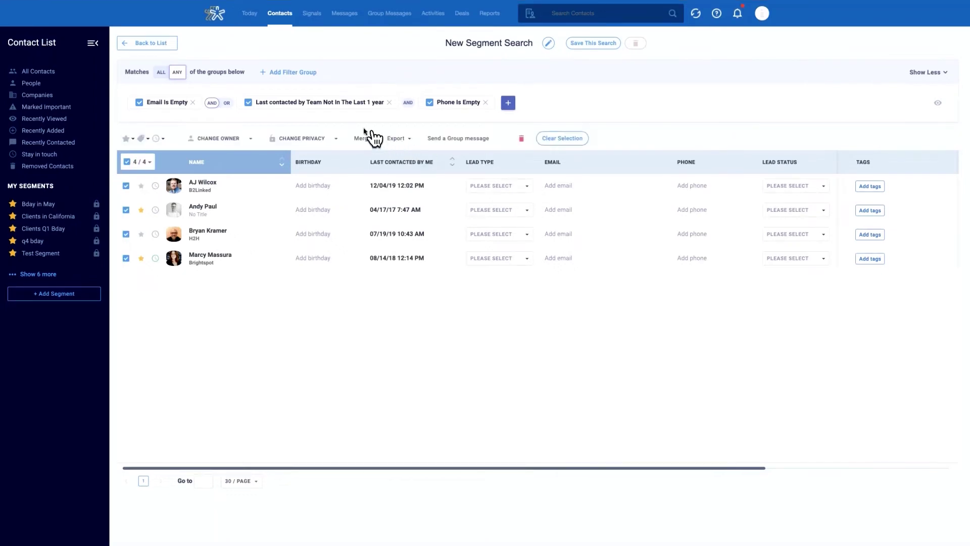
{"action": "left_click", "coordinate": [527, 143]}
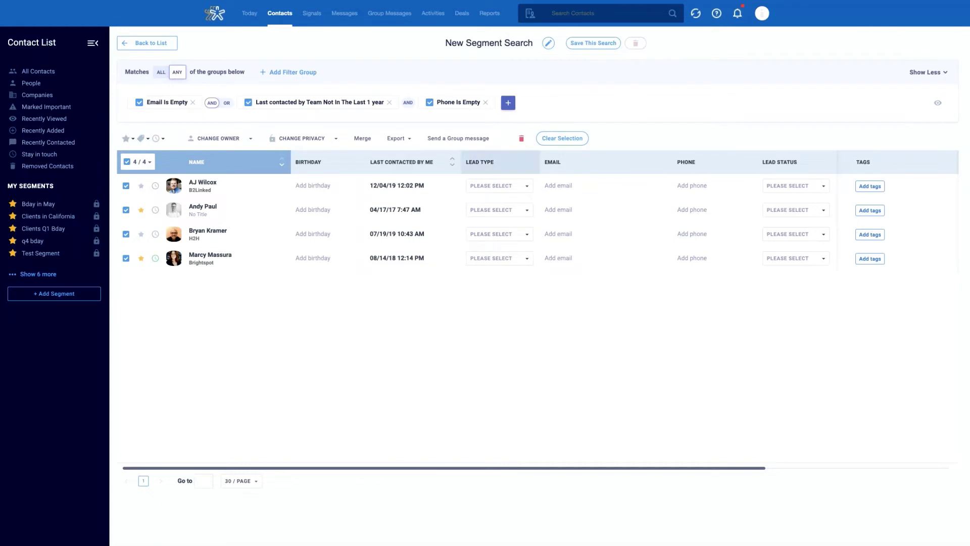
{"action": "left_click", "coordinate": [410, 142]}
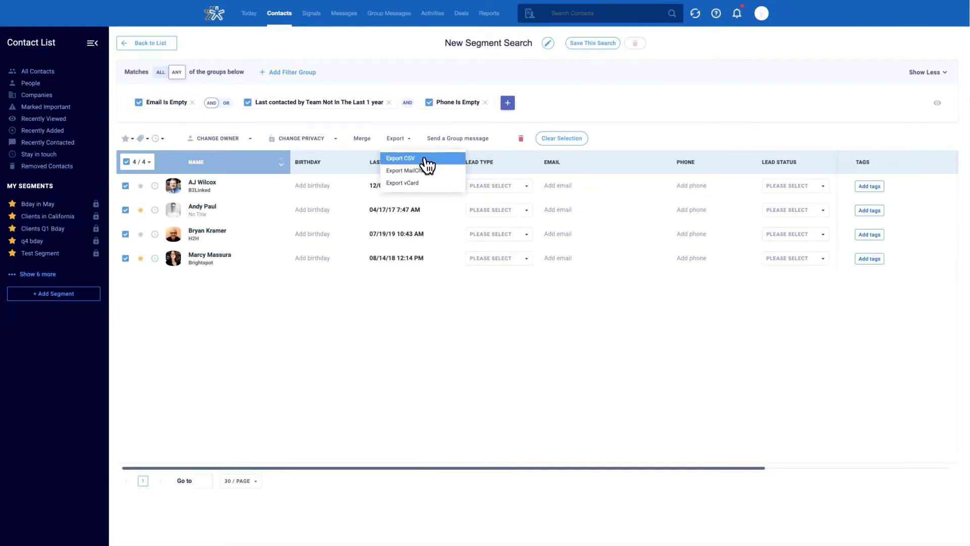
{"action": "left_click", "coordinate": [618, 137]}
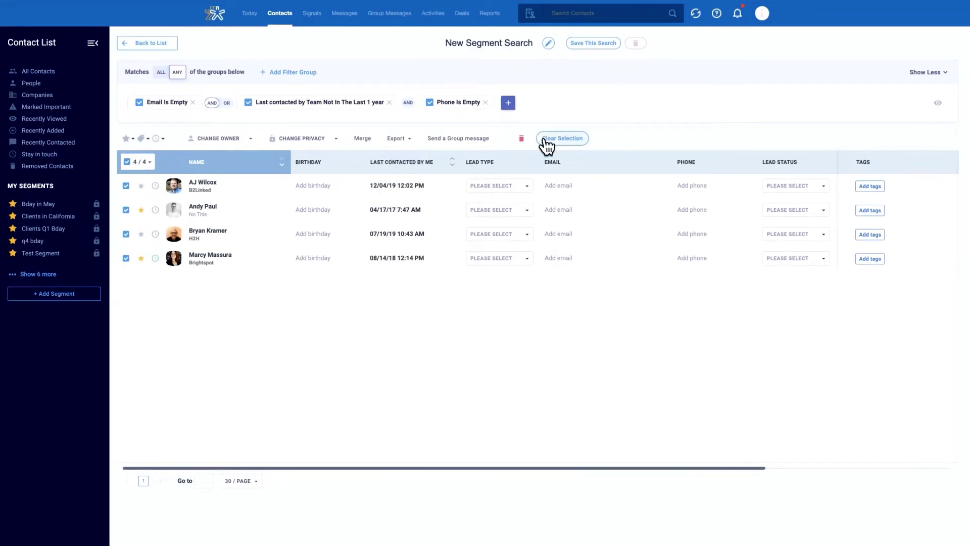
- Remove the Phone, Last contacted by Team and Email filters from the segment search
{"action": "left_click", "coordinate": [485, 102]}
{"action": "left_click", "coordinate": [389, 102]}
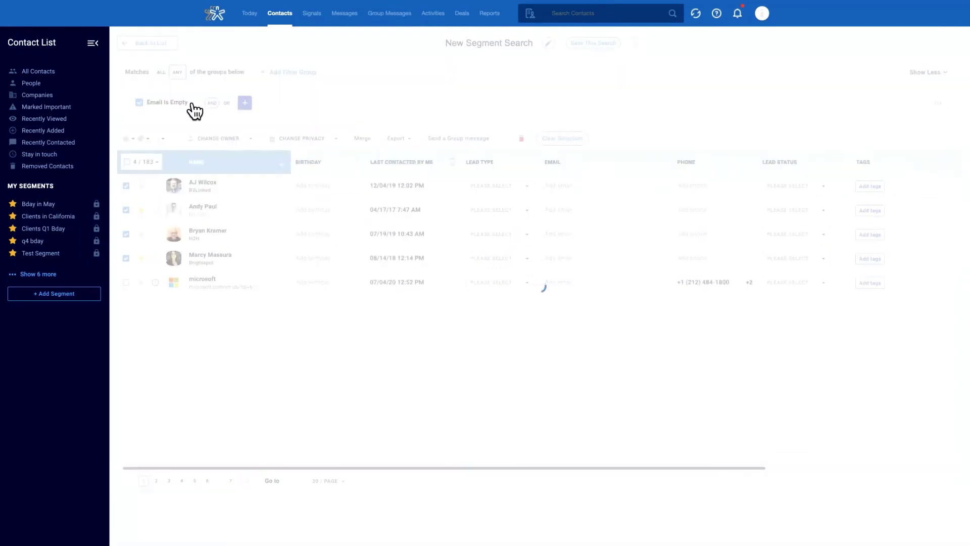
{"action": "left_click", "coordinate": [193, 104]}
- Look over the contact fields available for filtering, including the custom tabs, Contact Notes, Tags and Saved Segment
{"action": "left_click", "coordinate": [180, 104]}
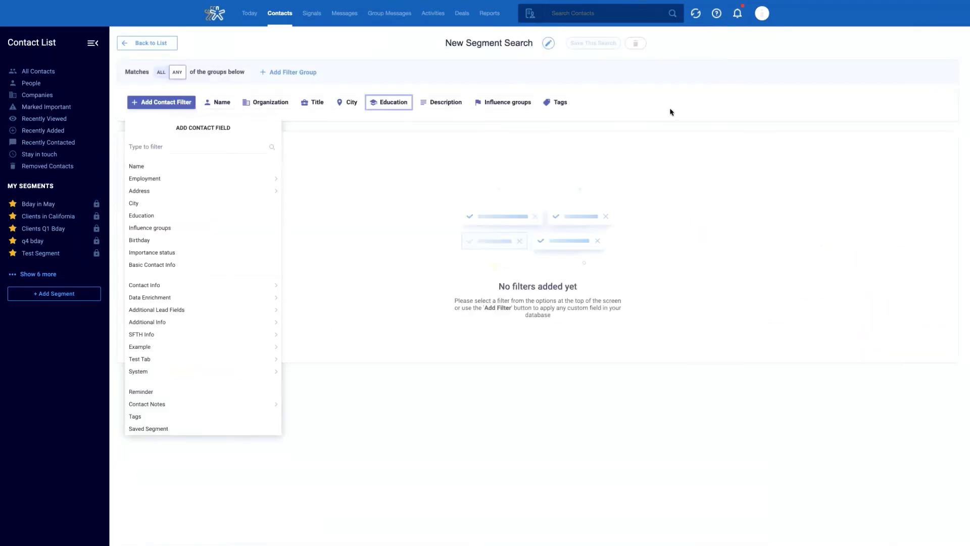
{"action": "left_click", "coordinate": [310, 119]}
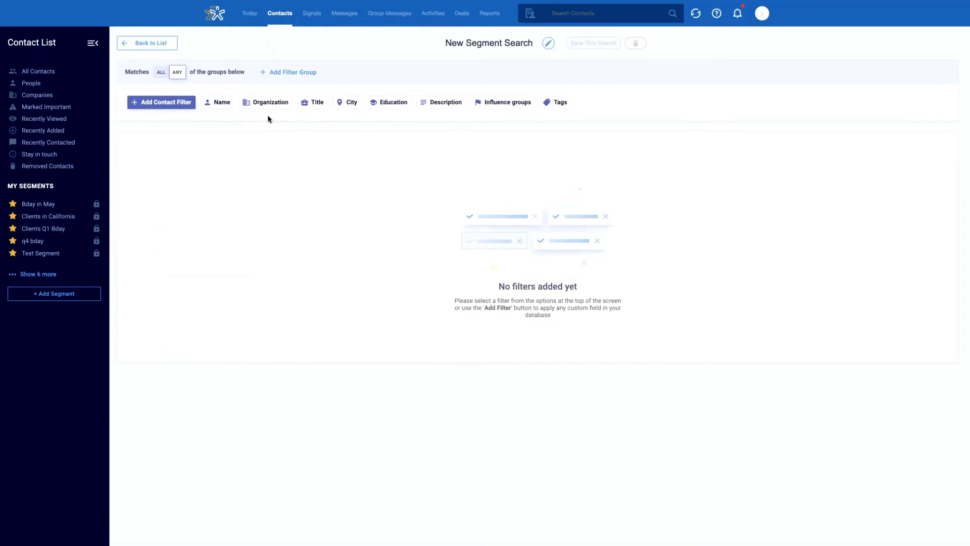
{"action": "left_click", "coordinate": [186, 108]}
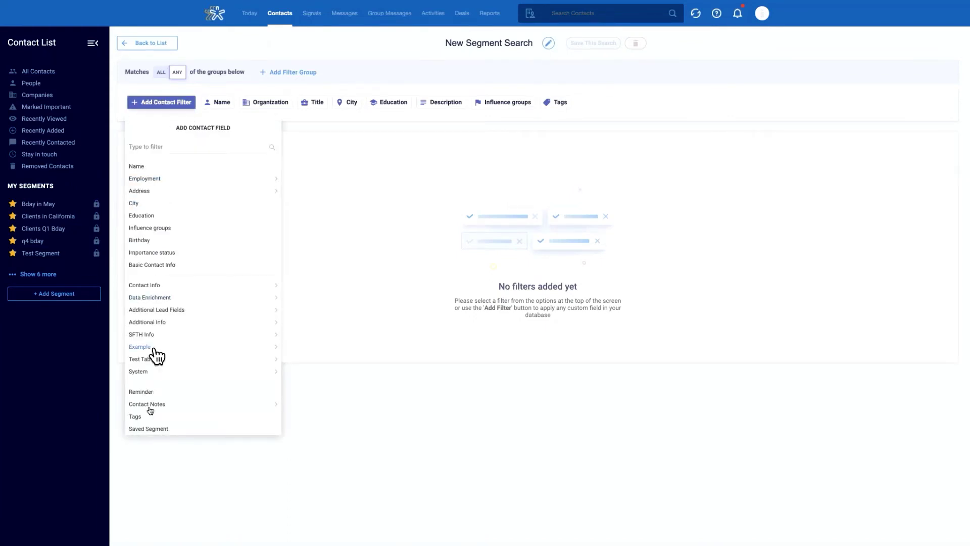
{"action": "left_click", "coordinate": [369, 121]}
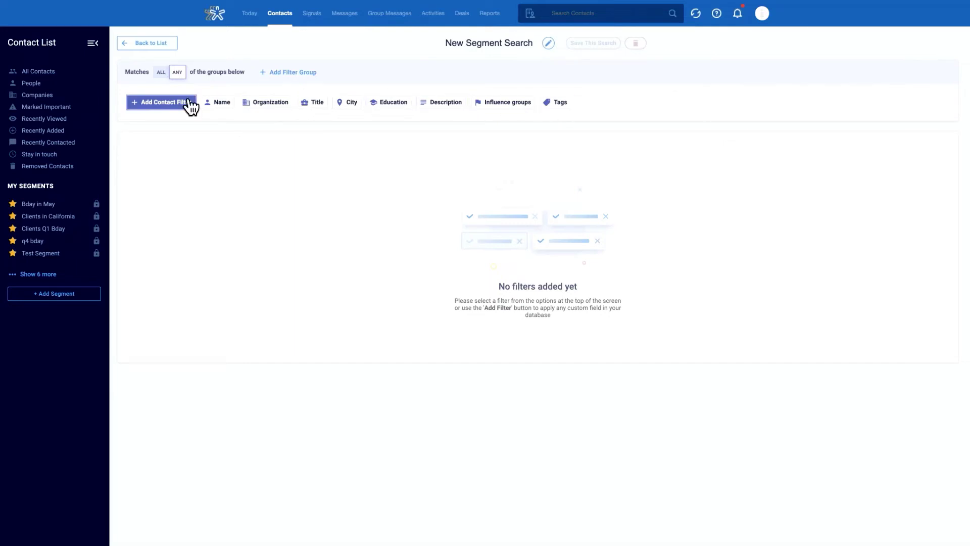
{"action": "left_click", "coordinate": [172, 104]}
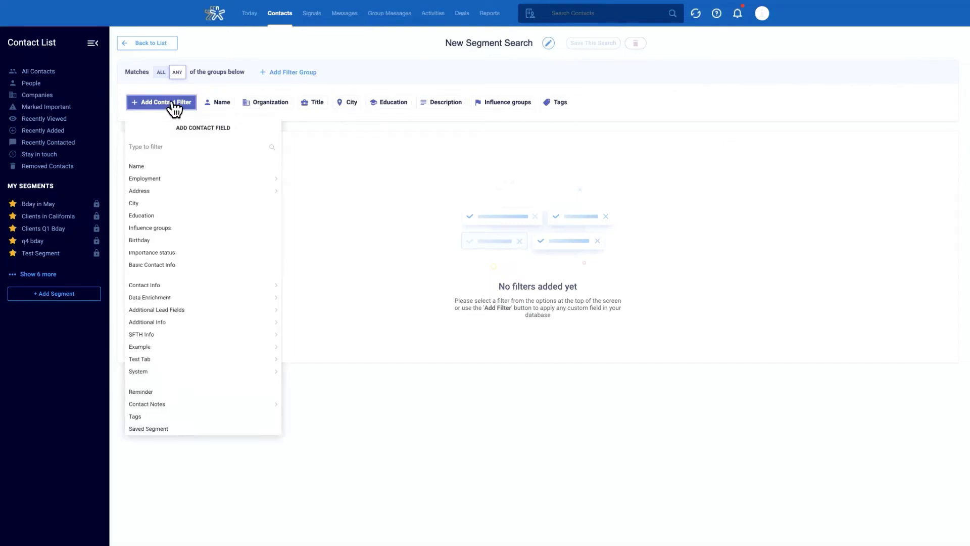
{"action": "left_click", "coordinate": [383, 128]}
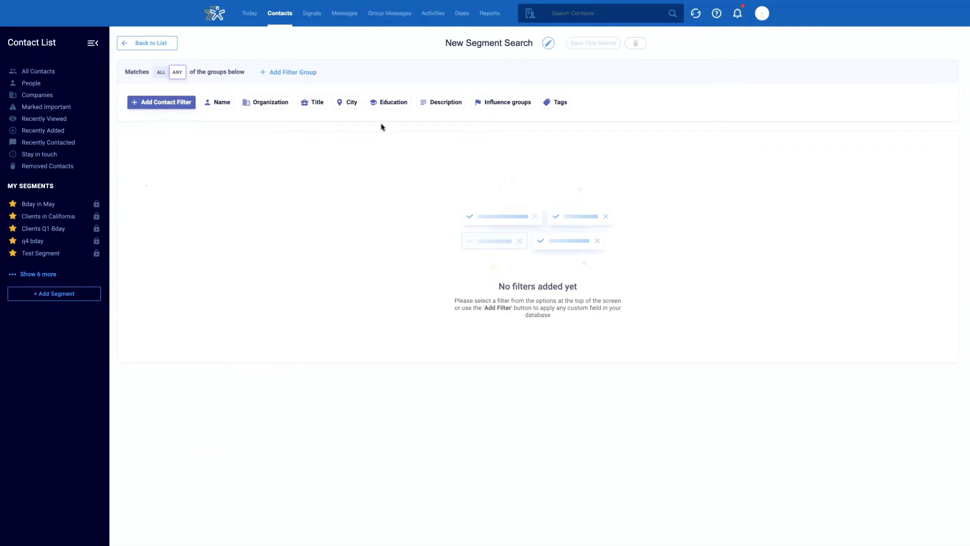
- Filter the segment search to contacts whose tag is Clients
{"action": "left_click", "coordinate": [559, 104]}
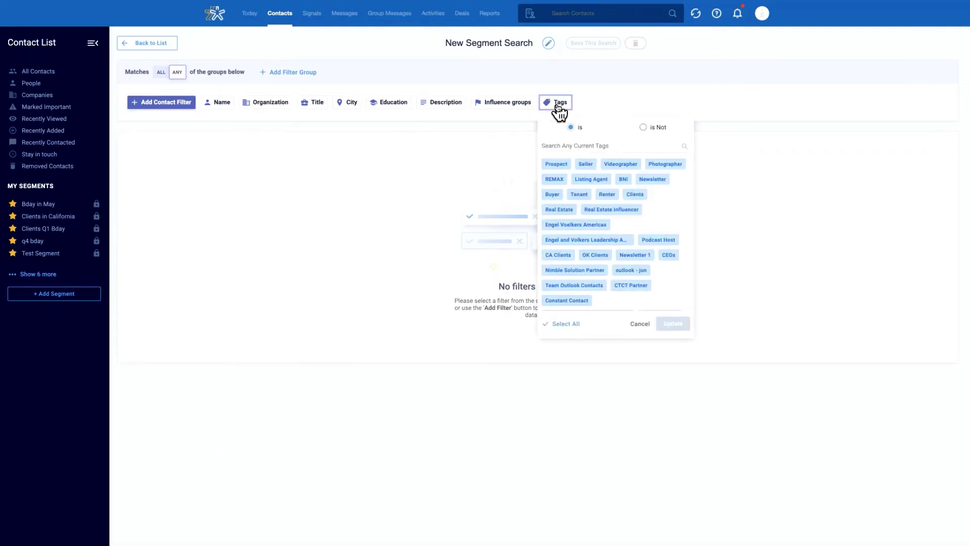
{"action": "left_click", "coordinate": [641, 198]}
{"action": "left_click", "coordinate": [673, 324]}
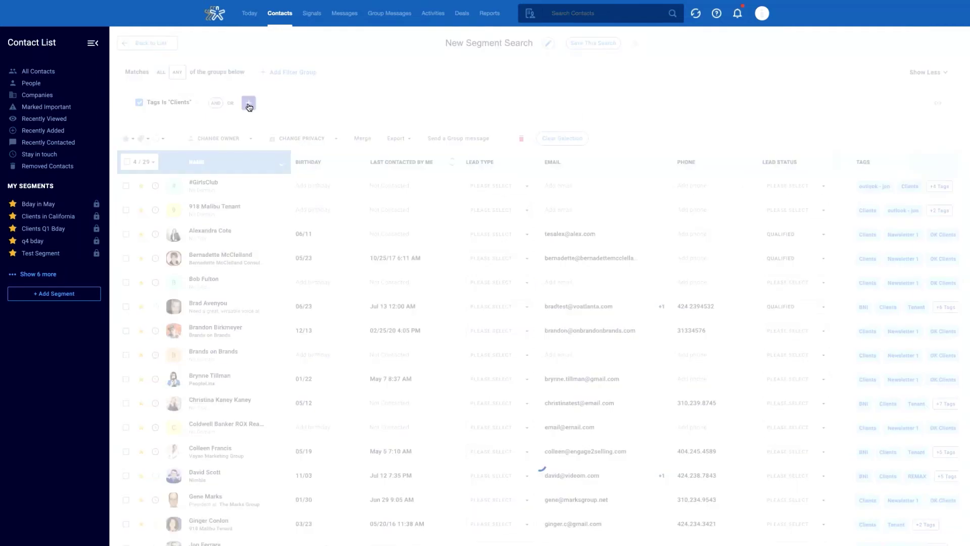
- Try narrowing the Clients search with a City Is Los Angeles filter, and remove that filter again
{"action": "left_click", "coordinate": [249, 104]}
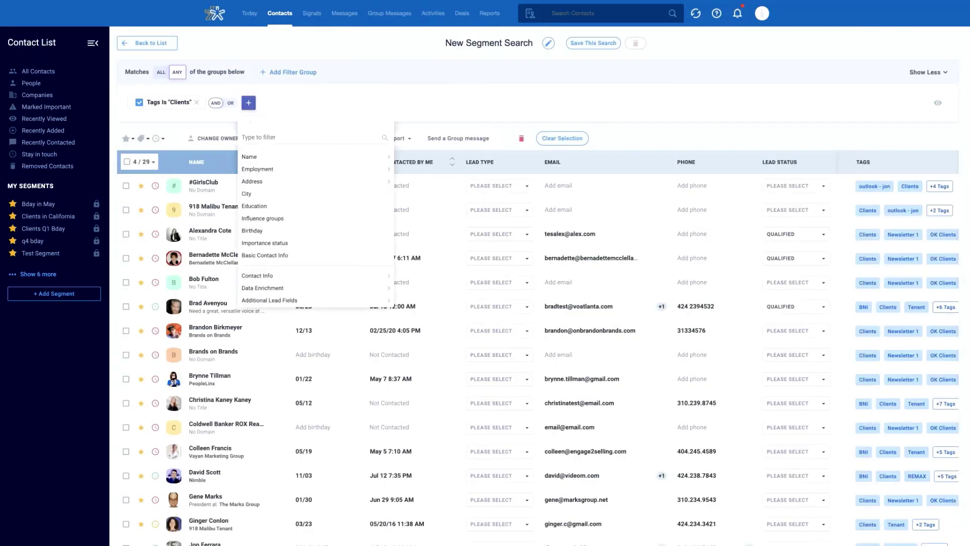
{"action": "left_click", "coordinate": [269, 137]}
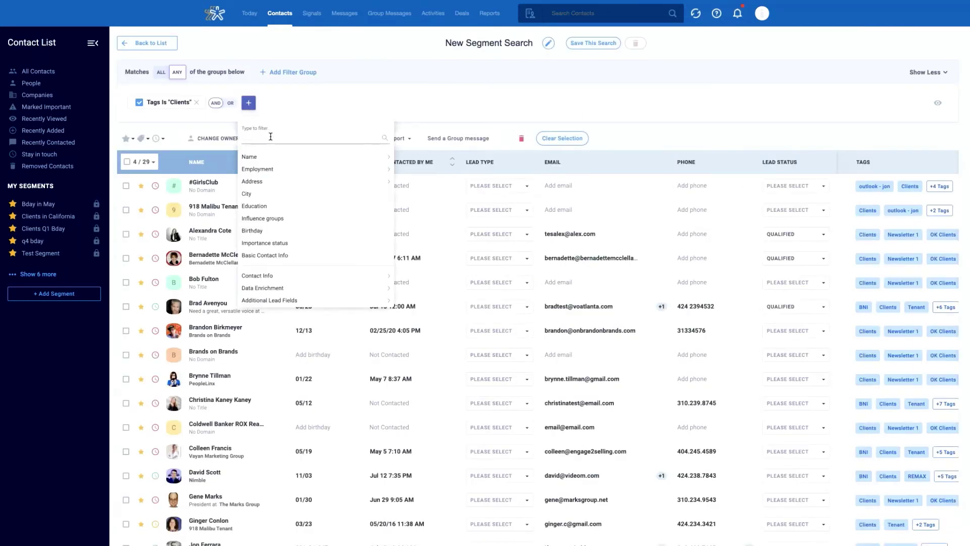
{"action": "left_click", "coordinate": [253, 194]}
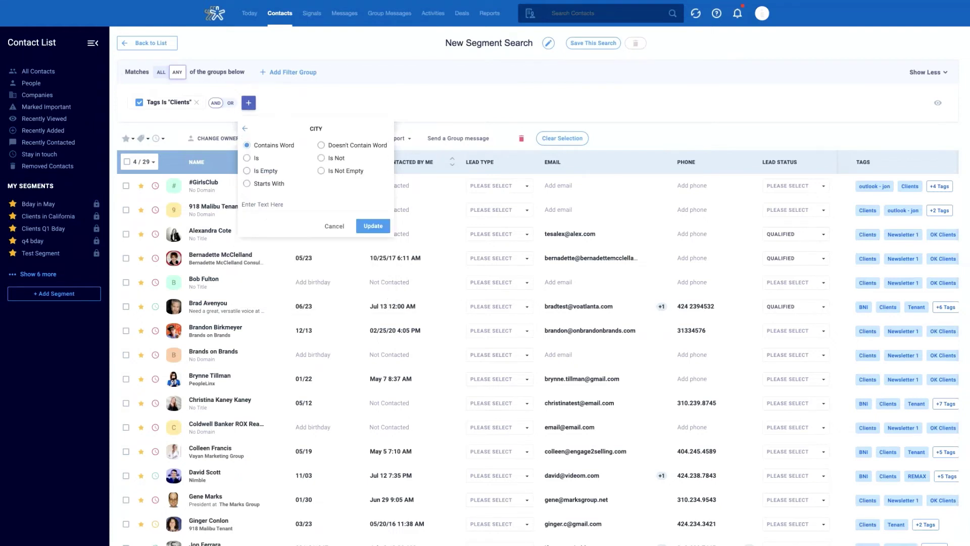
{"action": "left_click", "coordinate": [280, 207]}
{"action": "left_click", "coordinate": [247, 158]}
{"action": "left_click", "coordinate": [269, 204]}
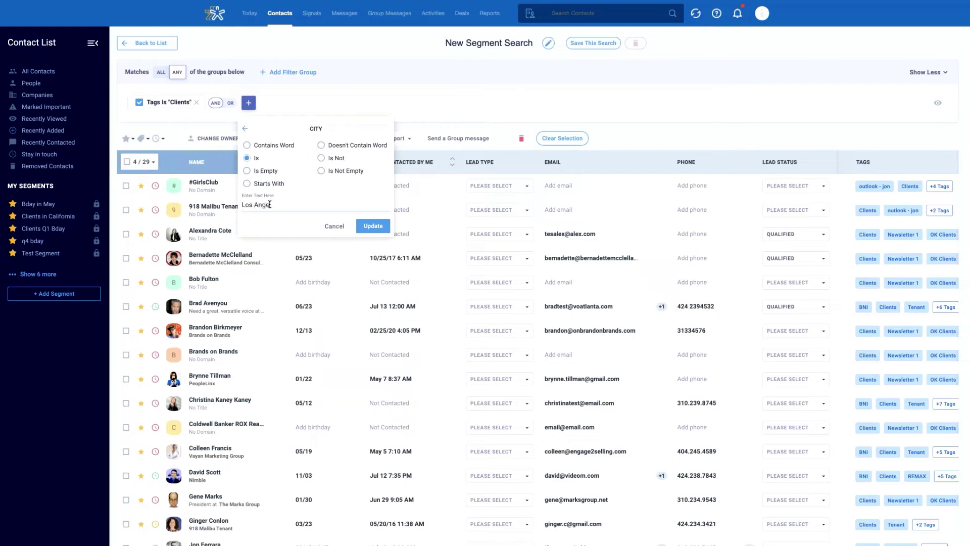
{"action": "left_click", "coordinate": [372, 226]}
{"action": "left_click", "coordinate": [321, 103]}
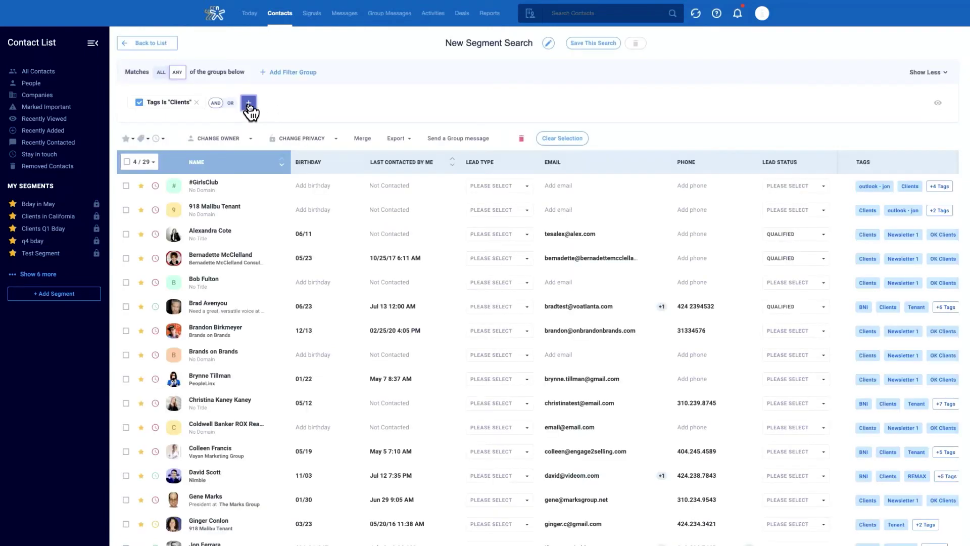
- Narrow the Clients search with an address filter where State Contains Word "ca"
{"action": "left_click", "coordinate": [248, 104]}
{"action": "left_click", "coordinate": [275, 182]}
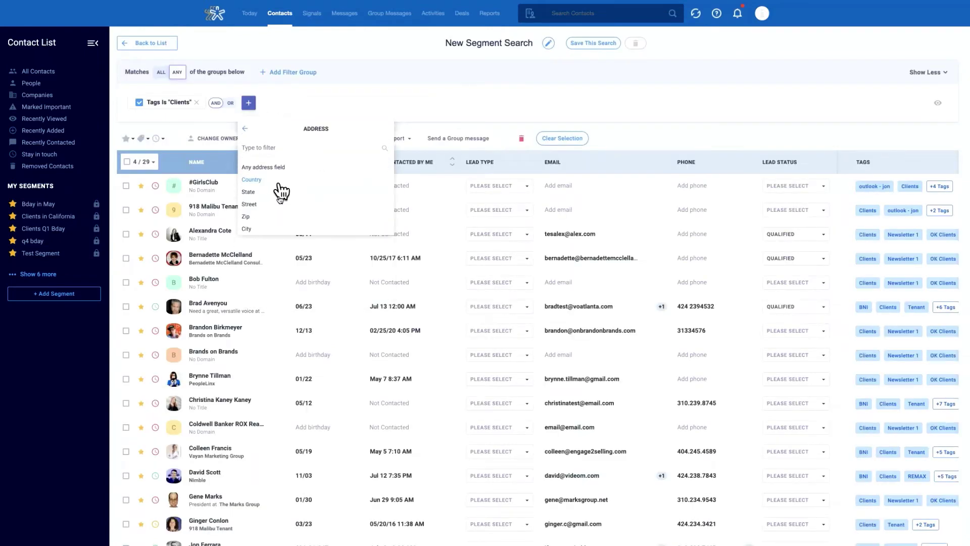
{"action": "left_click", "coordinate": [278, 196]}
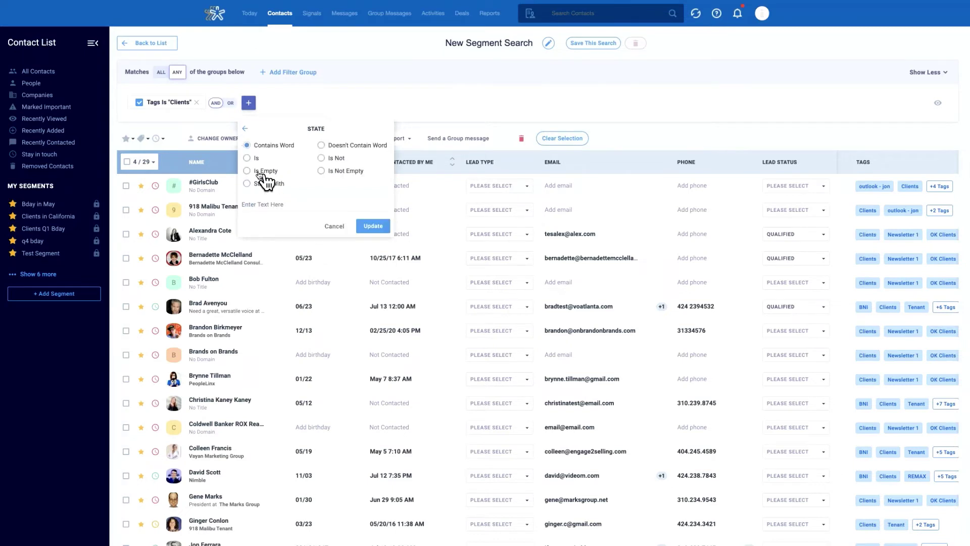
{"action": "left_click", "coordinate": [303, 205]}
{"action": "left_click", "coordinate": [374, 227]}
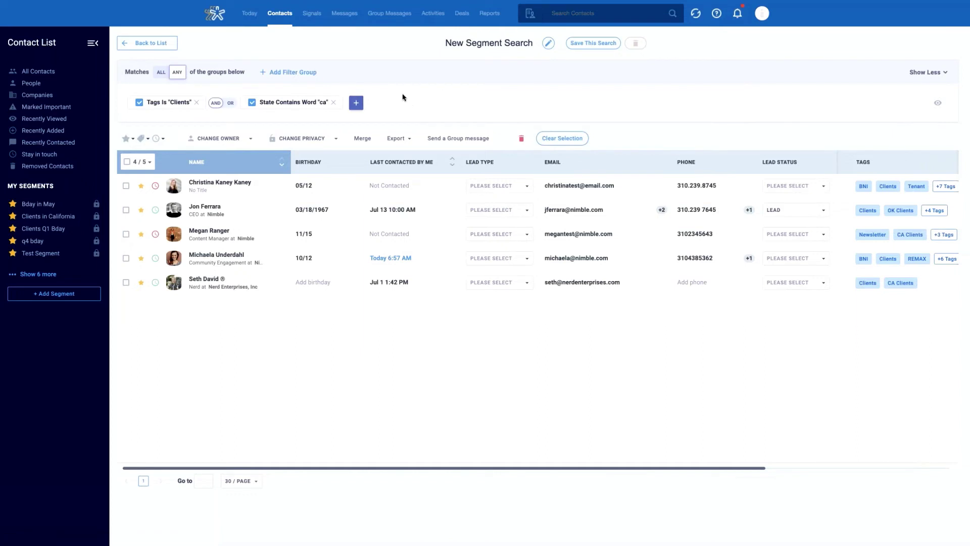
- Select all the filtered Clients contacts and look over the bulk tag, importance and stay-in-touch reminder options without applying any
{"action": "left_click", "coordinate": [128, 162]}
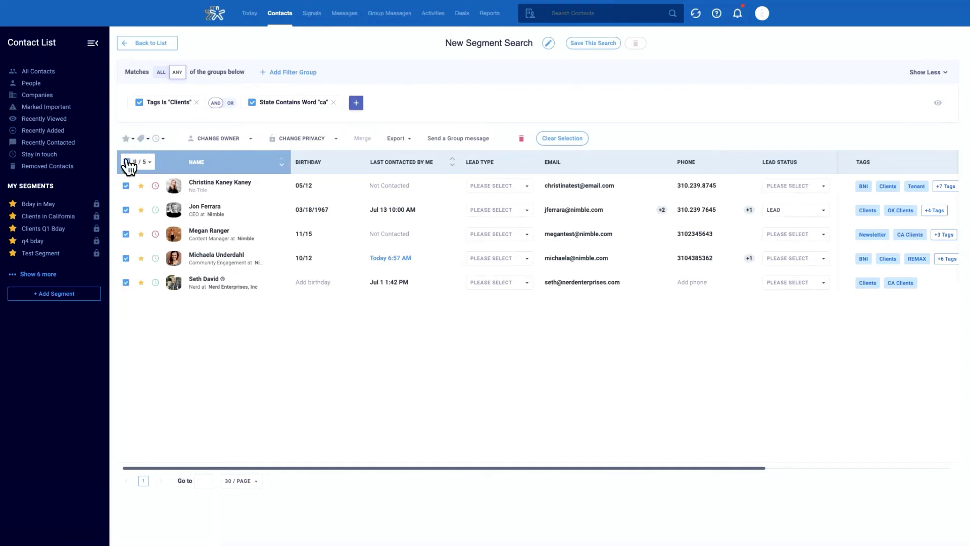
{"action": "left_click", "coordinate": [149, 141]}
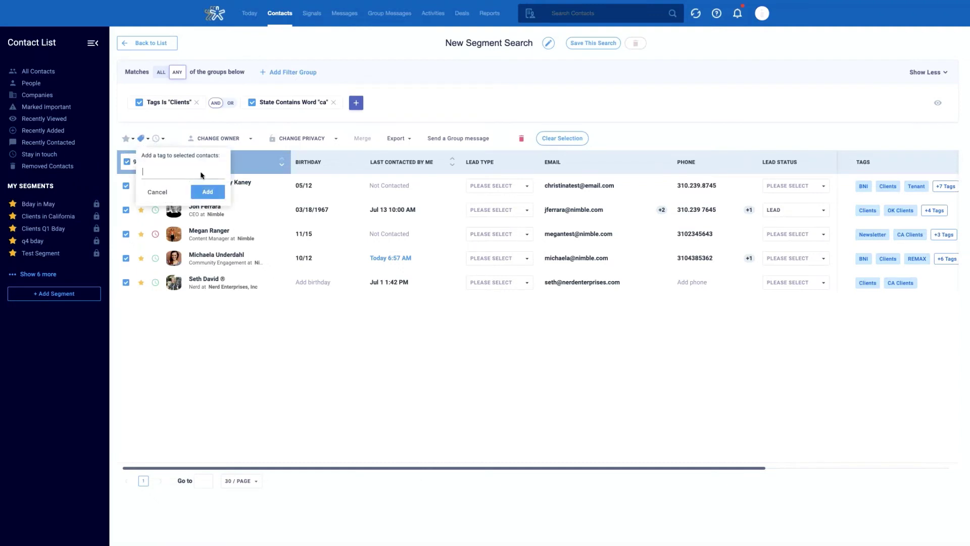
{"action": "left_click", "coordinate": [160, 193]}
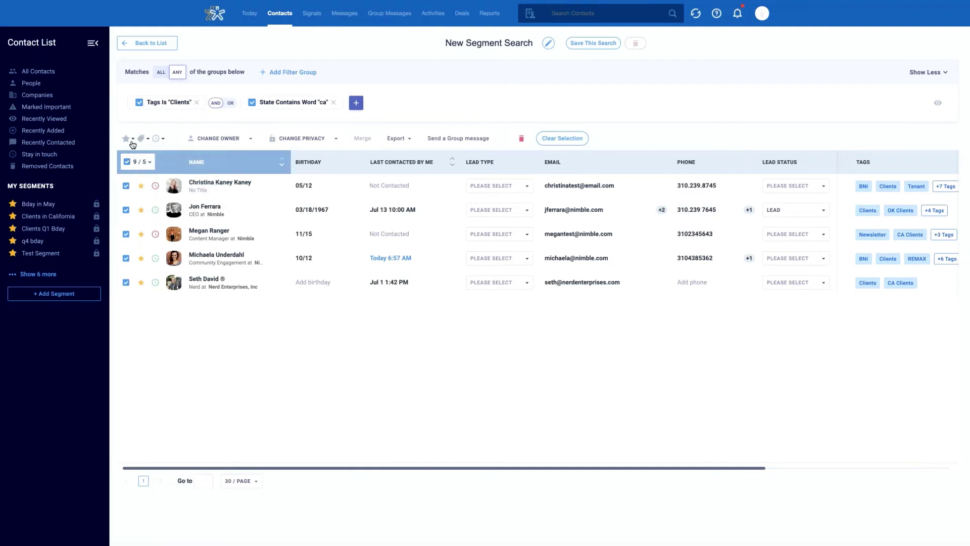
{"action": "left_click", "coordinate": [126, 142]}
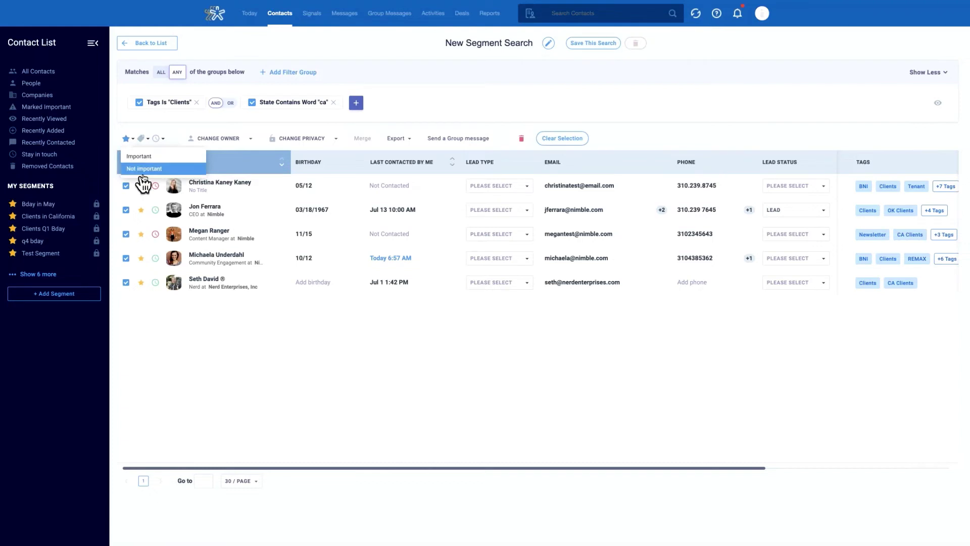
{"action": "left_click", "coordinate": [164, 141]}
{"action": "left_click", "coordinate": [163, 141]}
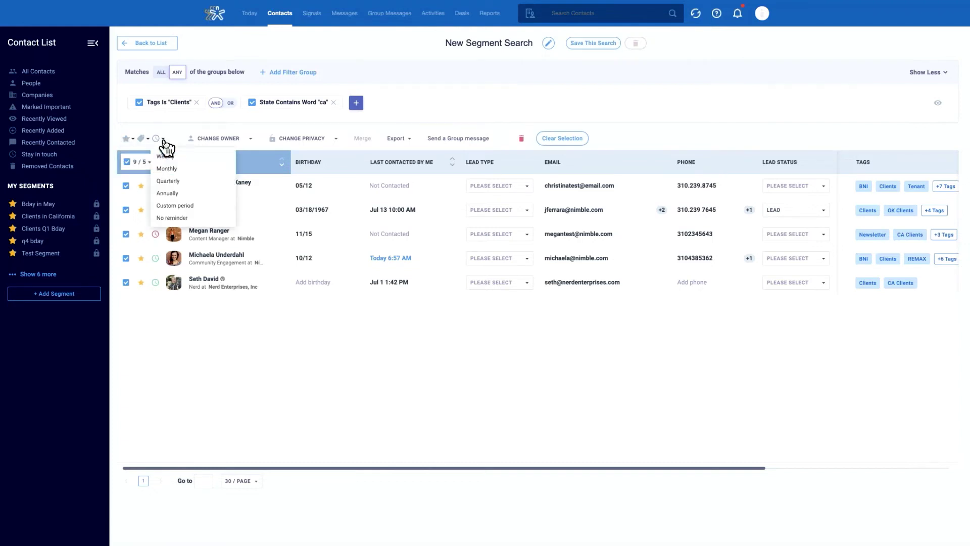
- Look over the bulk privacy options for the selected contacts without applying any
{"action": "left_click", "coordinate": [200, 129]}
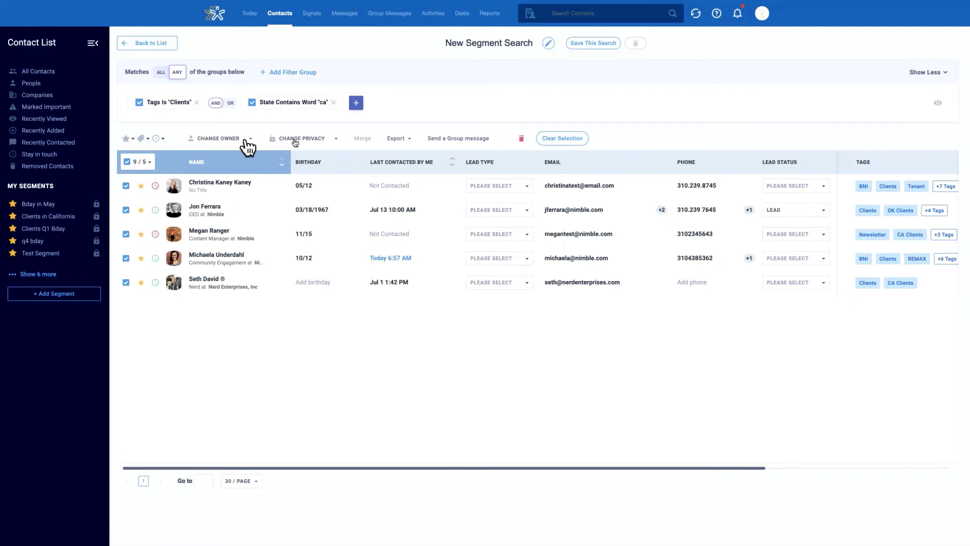
{"action": "left_click", "coordinate": [334, 140]}
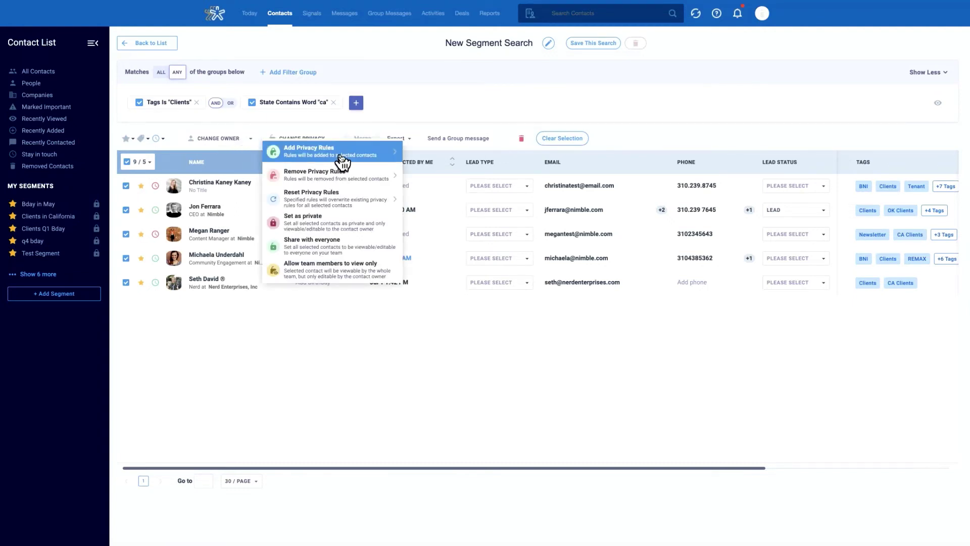
{"action": "left_click", "coordinate": [621, 139]}
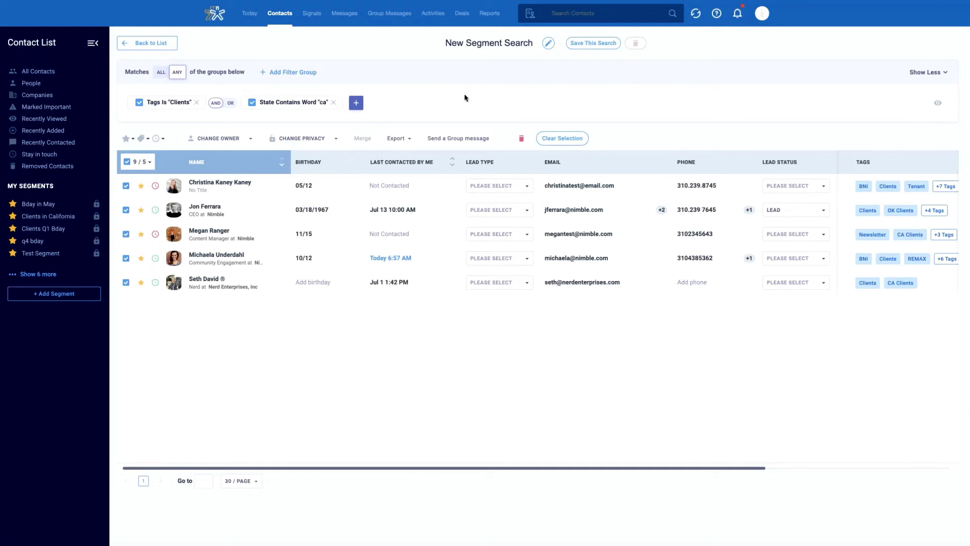
- Save the segment search under the name CA Clients 2021 and star it in the full list of saved segments
{"action": "left_click", "coordinate": [493, 45]}
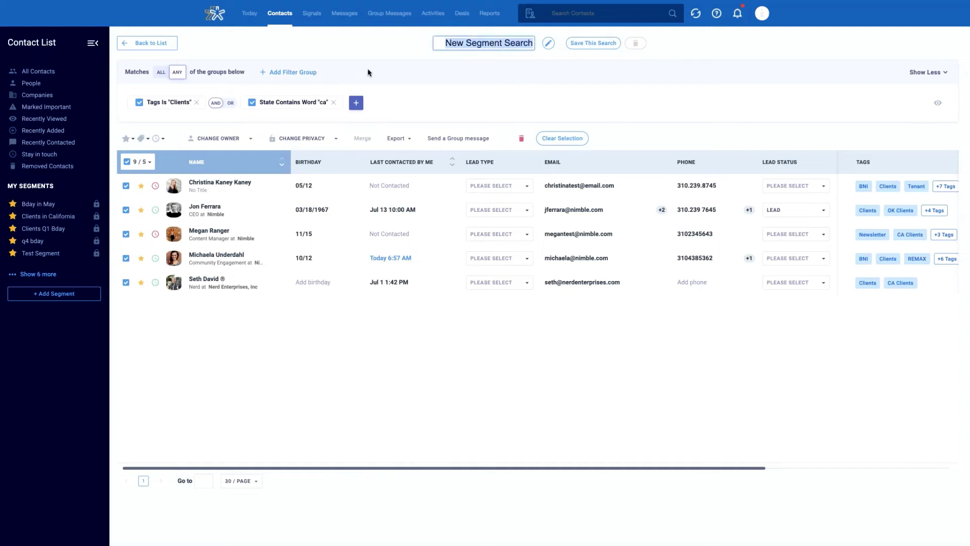
{"action": "type", "text": "CA Clients"}
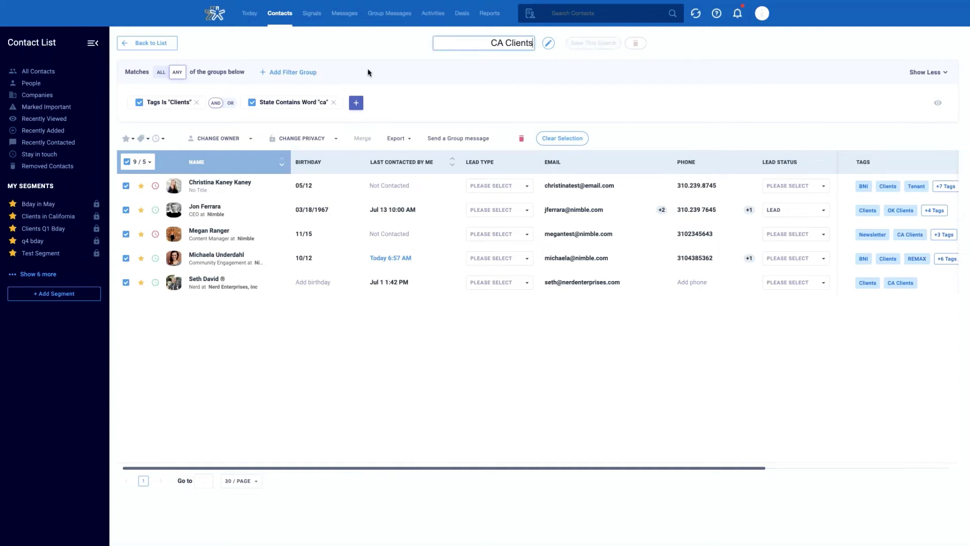
{"action": "type", "text": " 2021"}
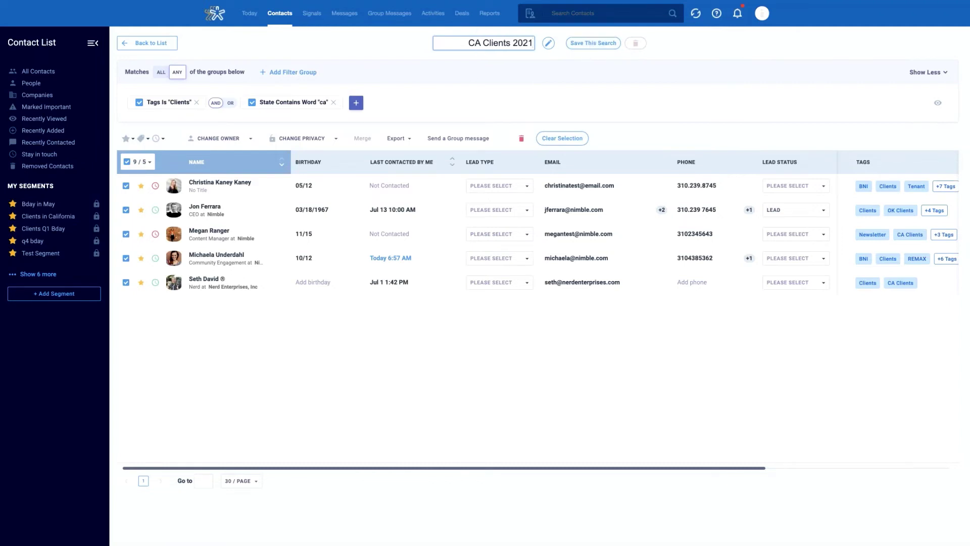
{"action": "left_click", "coordinate": [575, 44]}
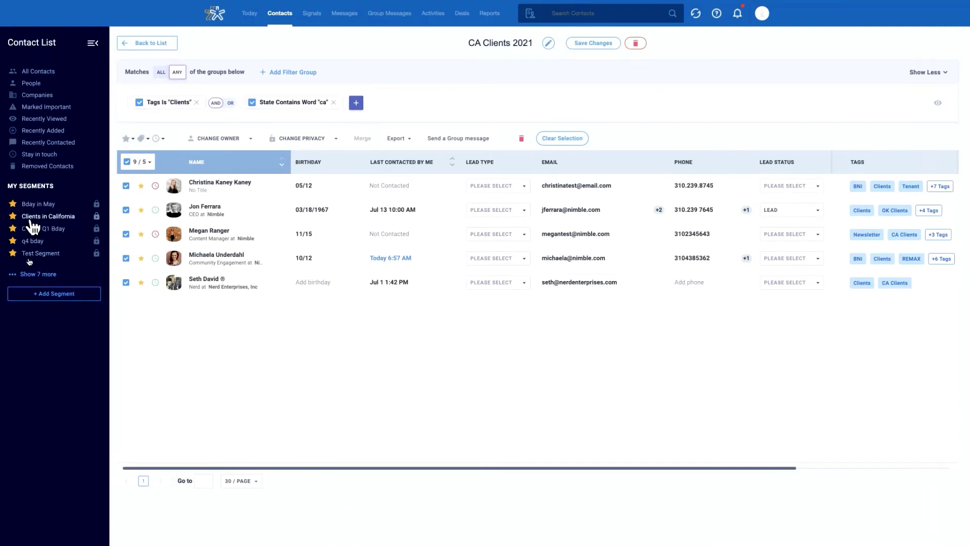
{"action": "left_click", "coordinate": [50, 276]}
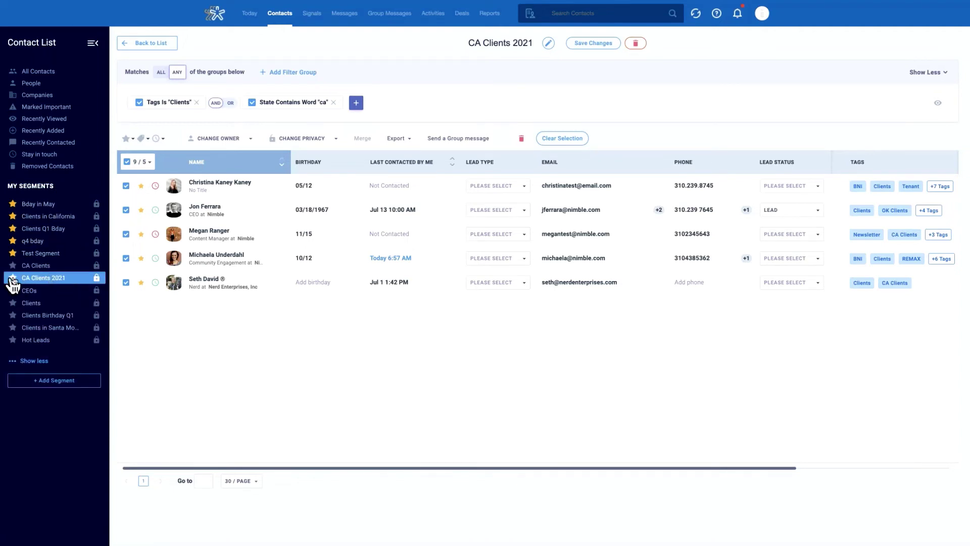
{"action": "left_click", "coordinate": [13, 278]}
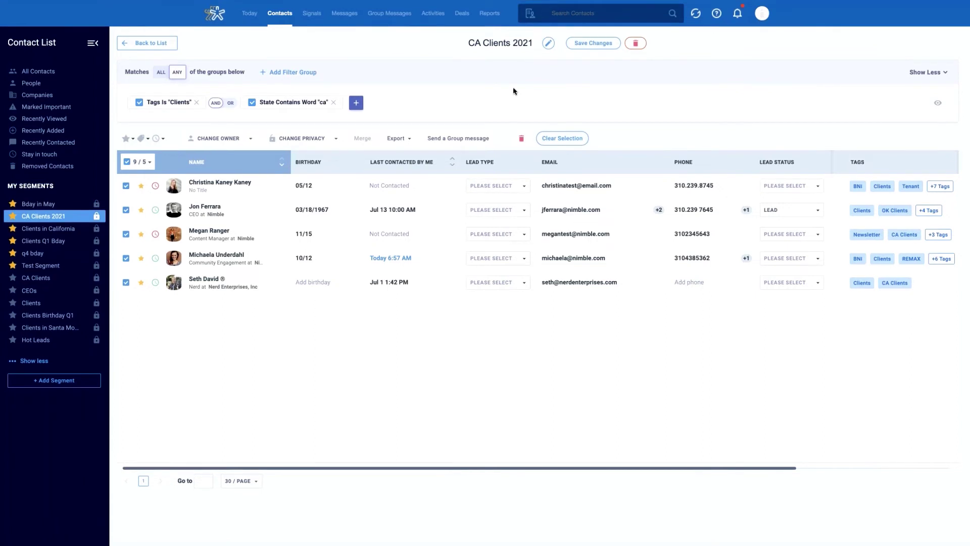
- Replace the Tags and State filters of the CA Clients 2021 search with an Industry Info Is Finance filter
{"action": "left_click", "coordinate": [196, 102]}
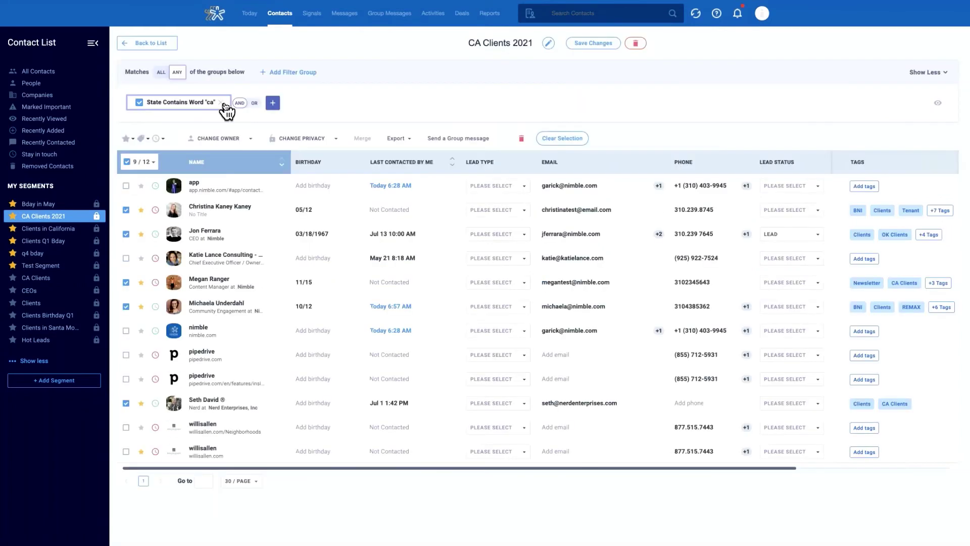
{"action": "left_click", "coordinate": [223, 102]}
{"action": "left_click", "coordinate": [162, 103]}
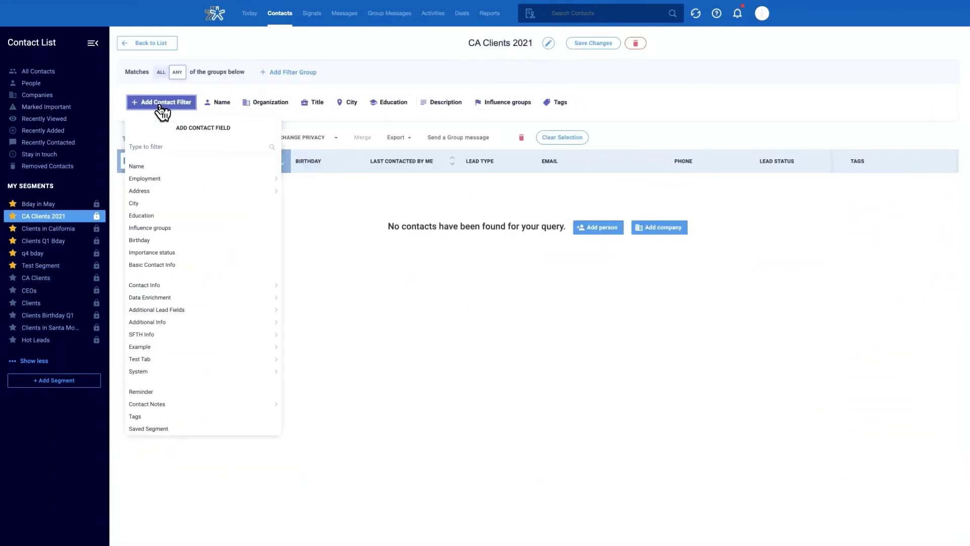
{"action": "left_click", "coordinate": [162, 146]}
{"action": "type", "text": "indu"}
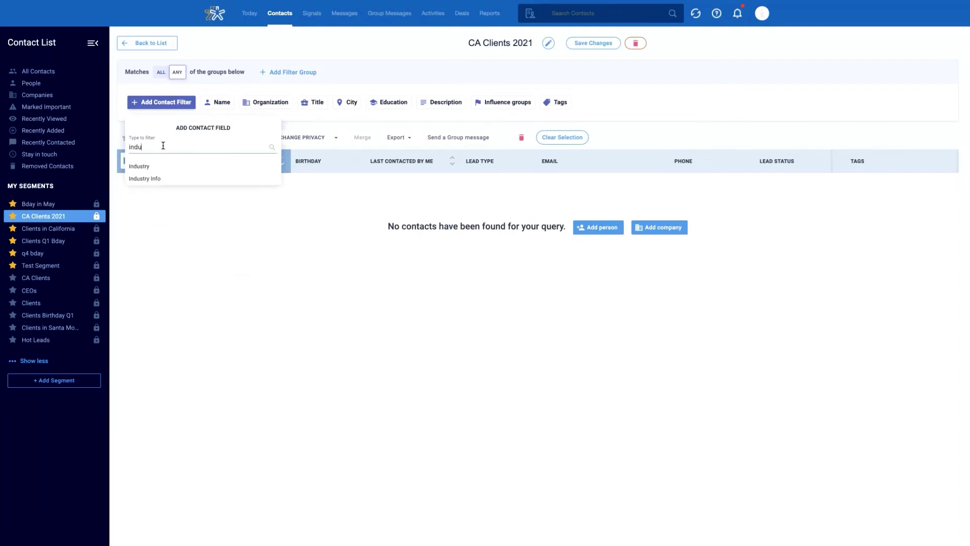
{"action": "left_click", "coordinate": [147, 179]}
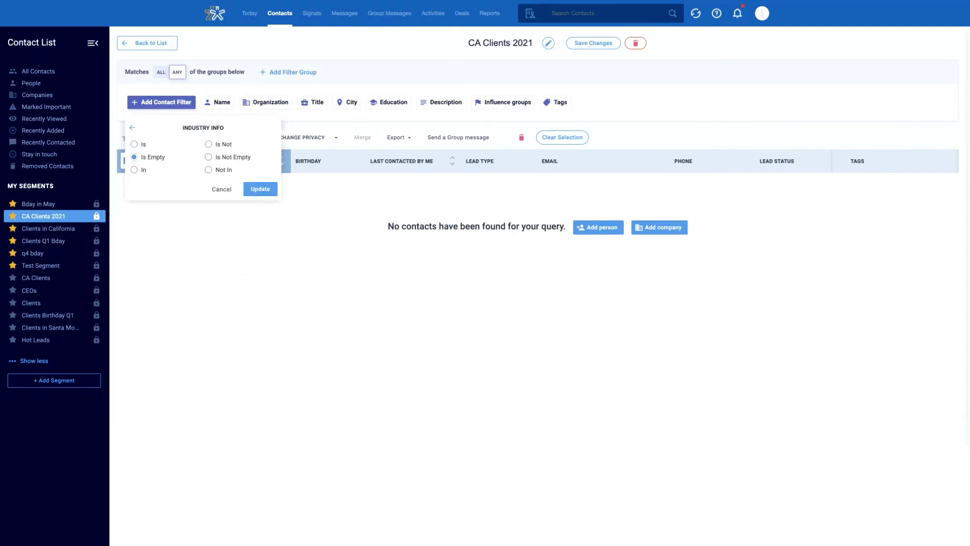
{"action": "left_click", "coordinate": [134, 145]}
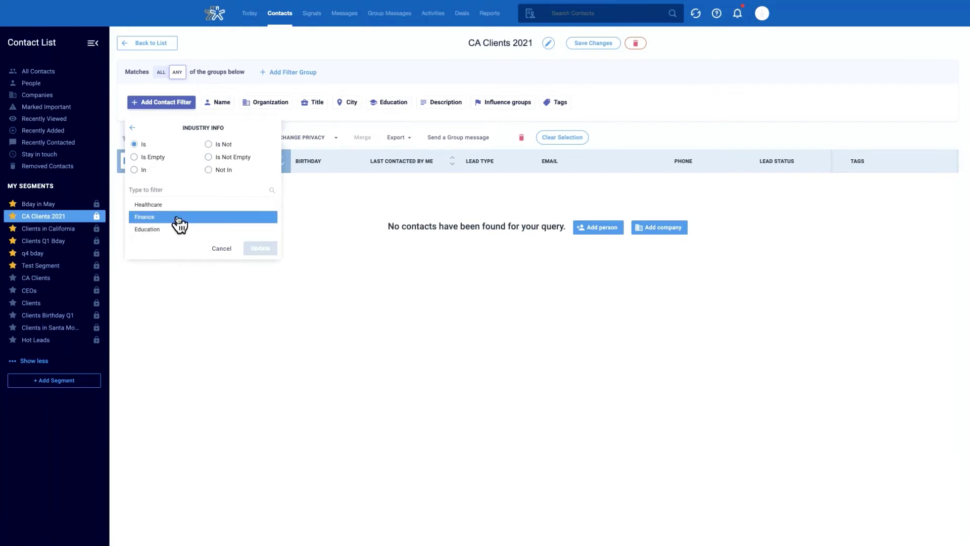
{"action": "left_click", "coordinate": [178, 221]}
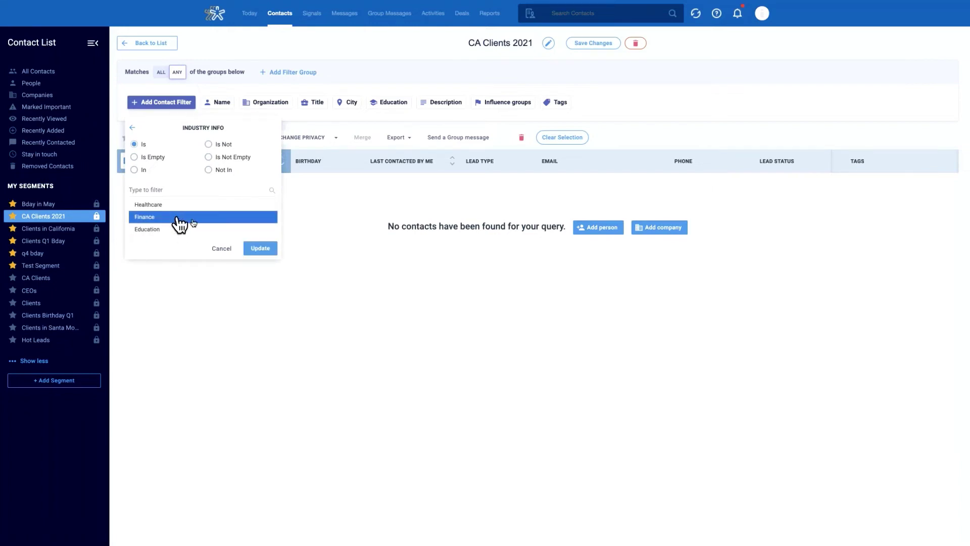
{"action": "left_click", "coordinate": [263, 253]}
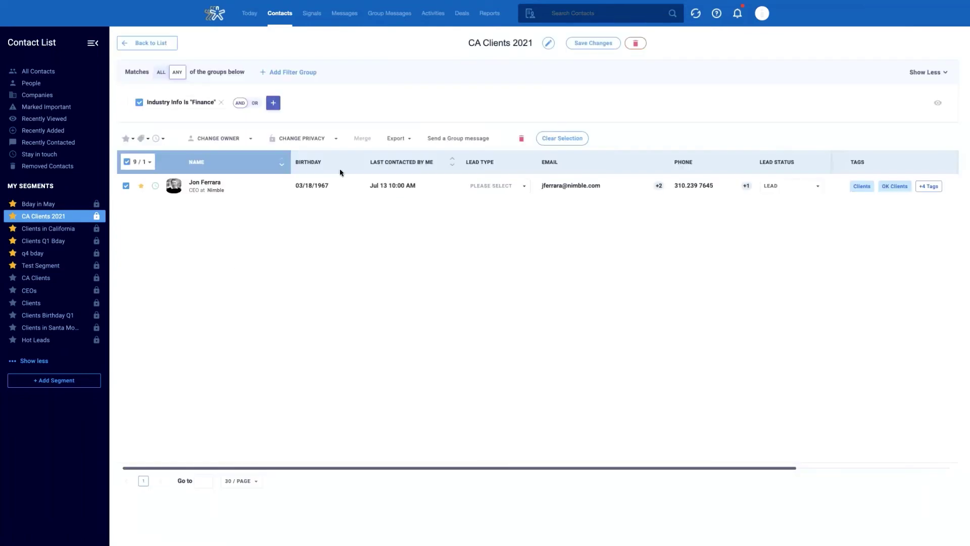
- Examine the number conditions of the Kred Influence filter, including More Than, without adding the filter
{"action": "left_click", "coordinate": [274, 104]}
{"action": "type", "text": "kred"}
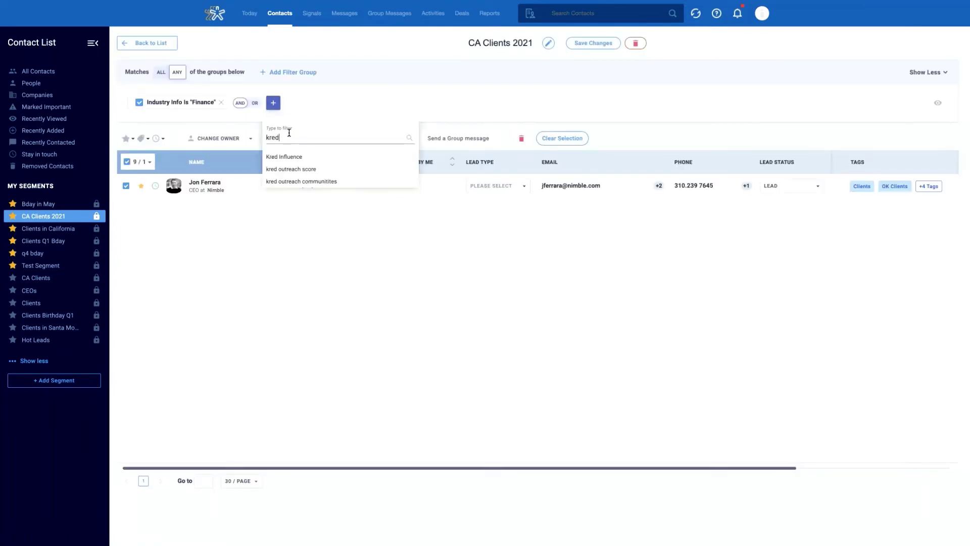
{"action": "left_click", "coordinate": [343, 158]}
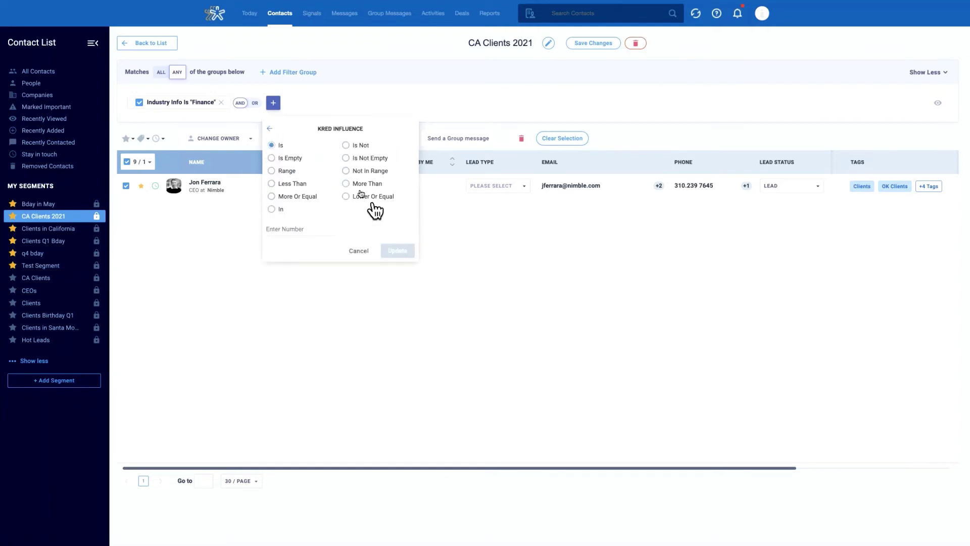
{"action": "left_click", "coordinate": [347, 184]}
{"action": "left_click", "coordinate": [275, 106]}
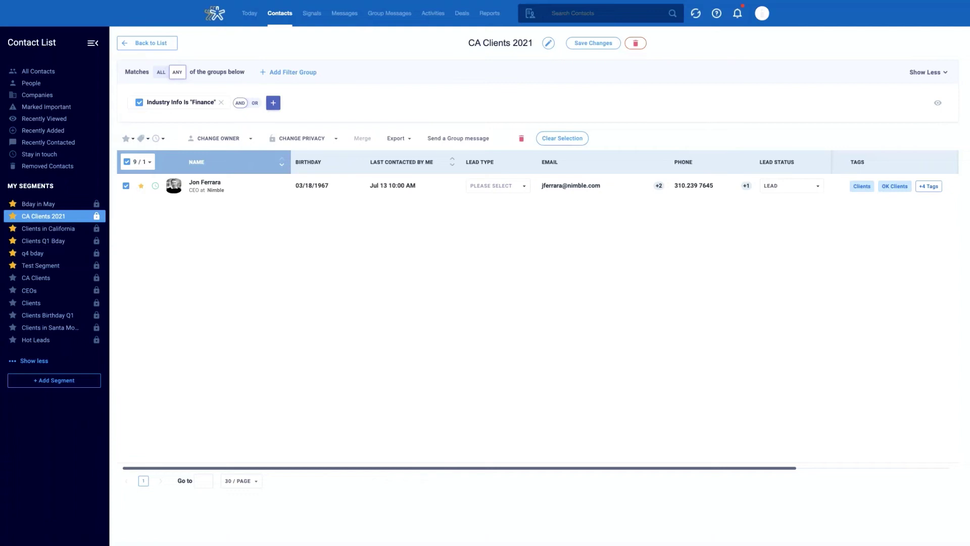
- Find the twitter followers count filter and look over its conditions without adding it
{"action": "left_click", "coordinate": [275, 107]}
{"action": "type", "text": "twu"}
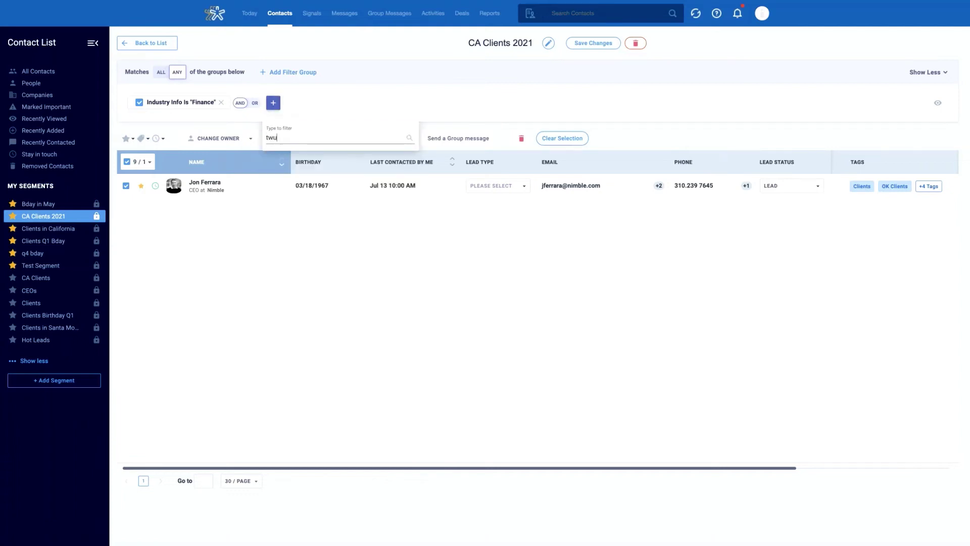
{"action": "key", "text": "BackSpace"}
{"action": "type", "text": "itter"}
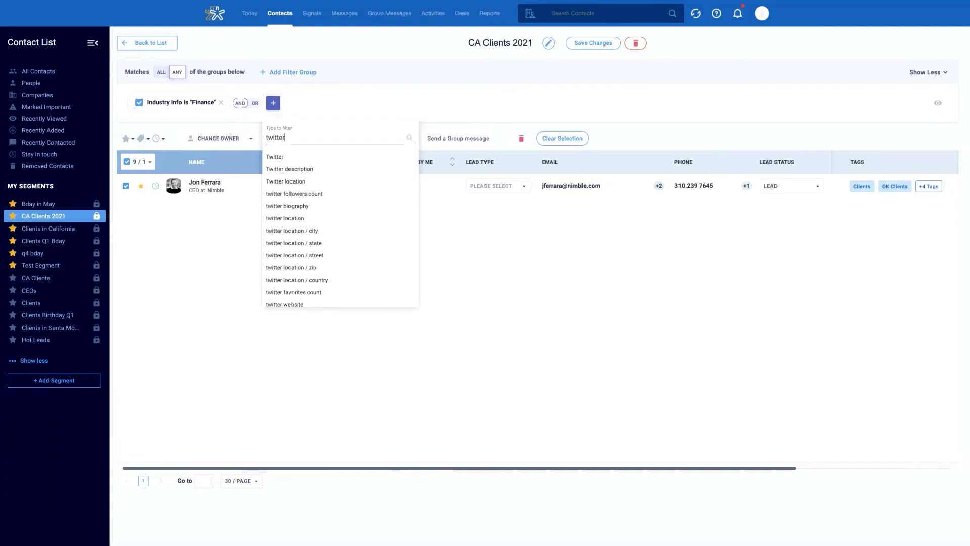
{"action": "type", "text": " fol"}
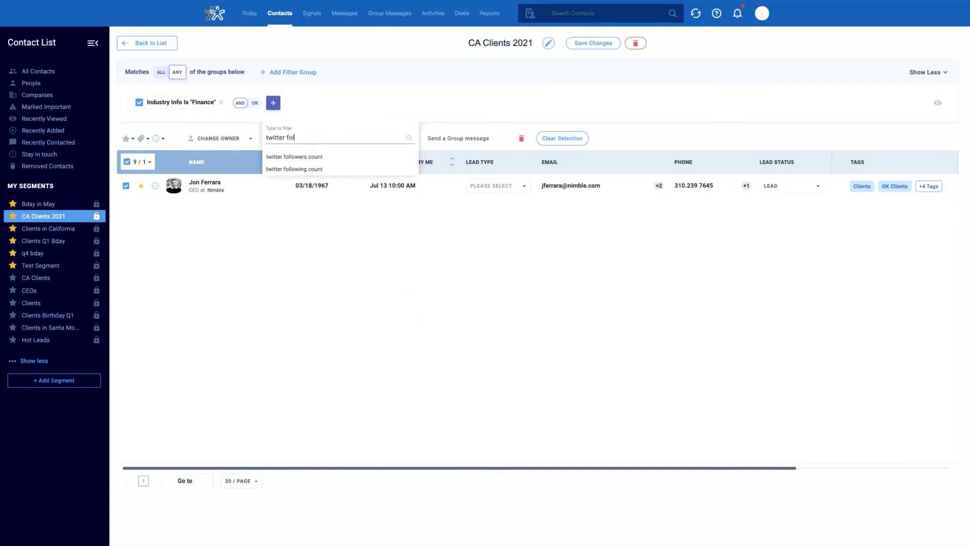
{"action": "left_click", "coordinate": [336, 158]}
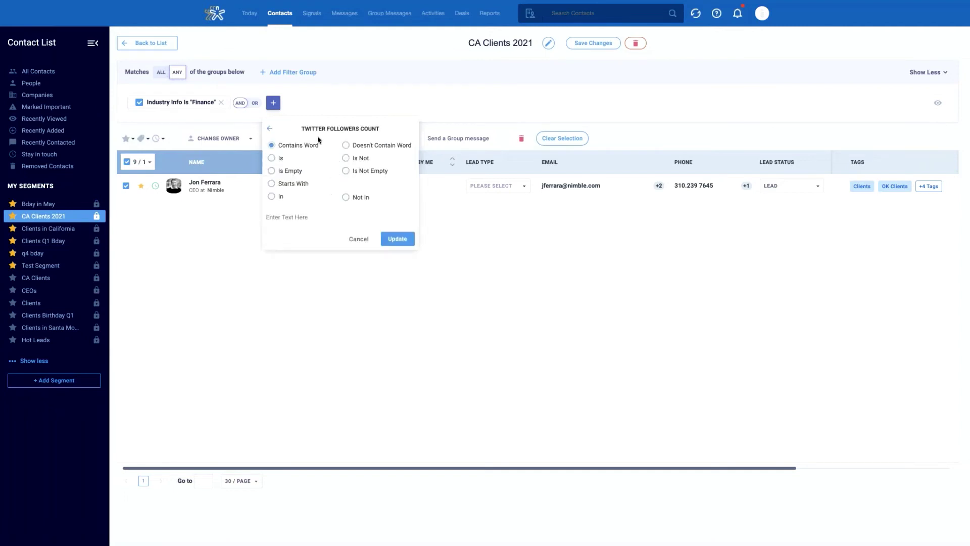
{"action": "left_click", "coordinate": [357, 104]}
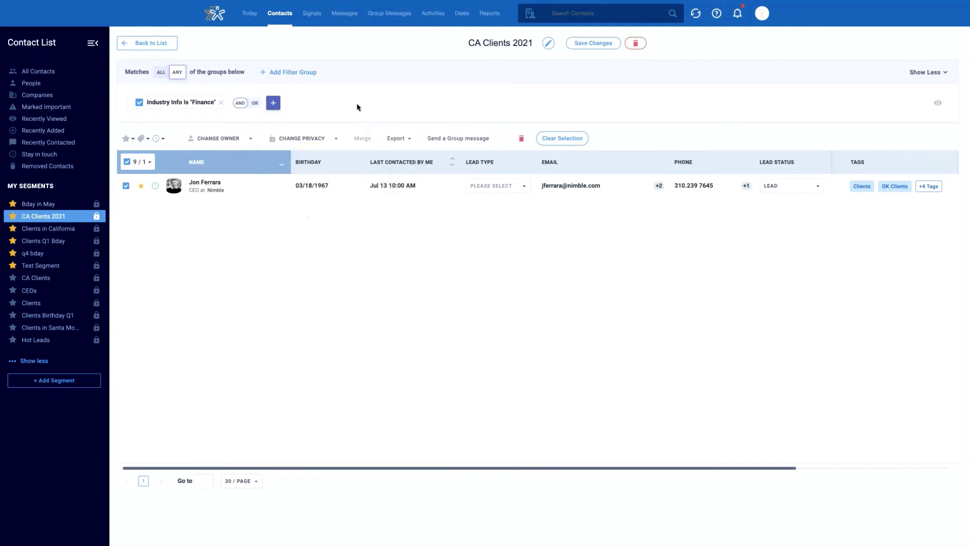
- Add a Birthday filter with the Day Month Range set to 3rd Quarter, and remove the Industry Info filter
{"action": "left_click", "coordinate": [275, 105]}
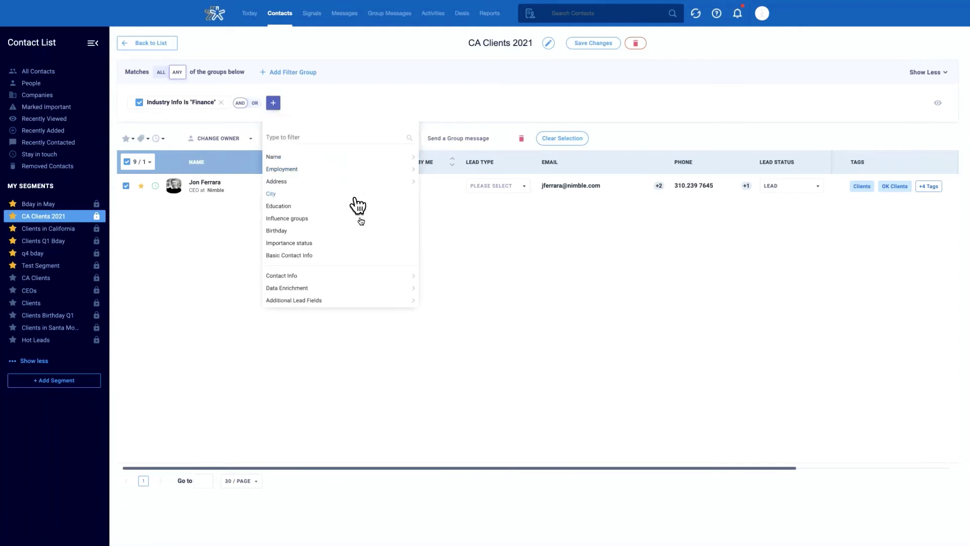
{"action": "left_click", "coordinate": [328, 231]}
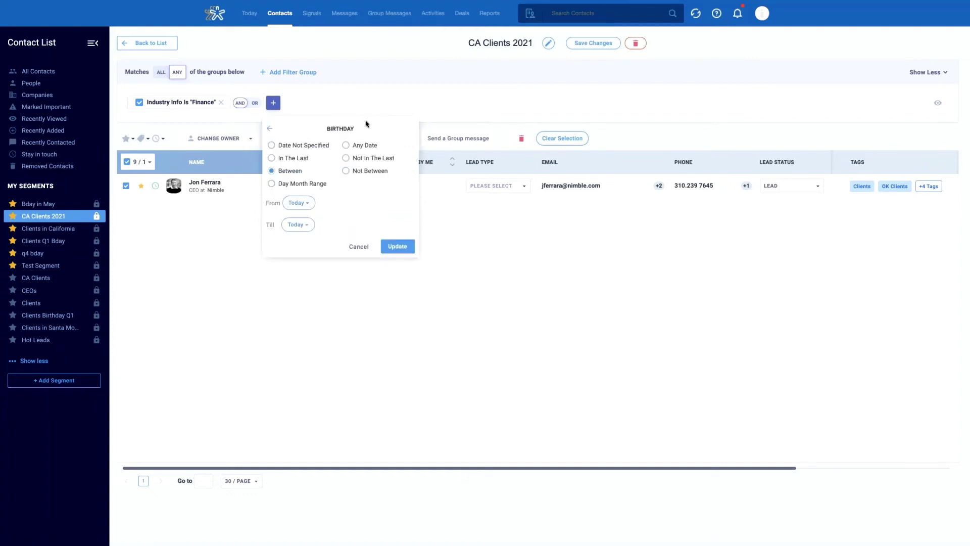
{"action": "left_click", "coordinate": [312, 185]}
{"action": "left_click", "coordinate": [320, 203]}
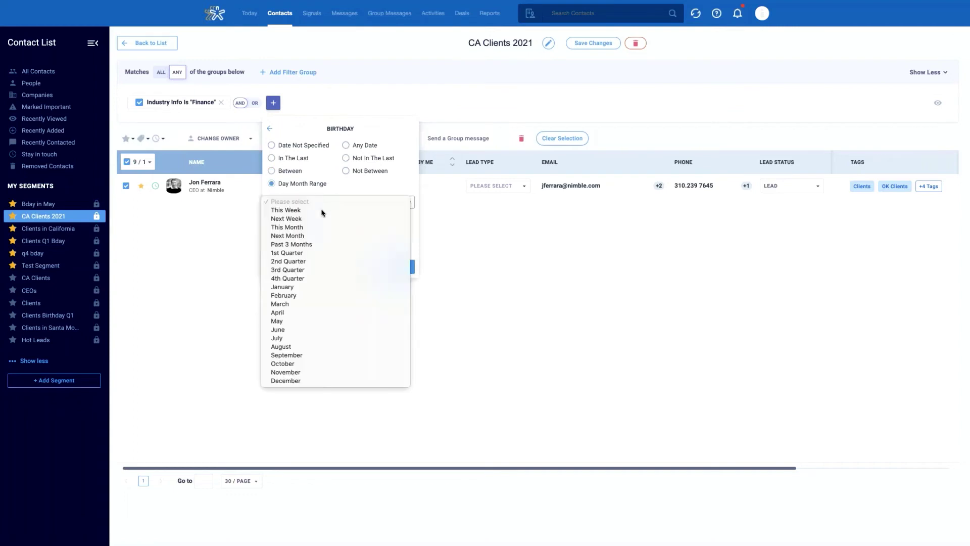
{"action": "left_click", "coordinate": [310, 271]}
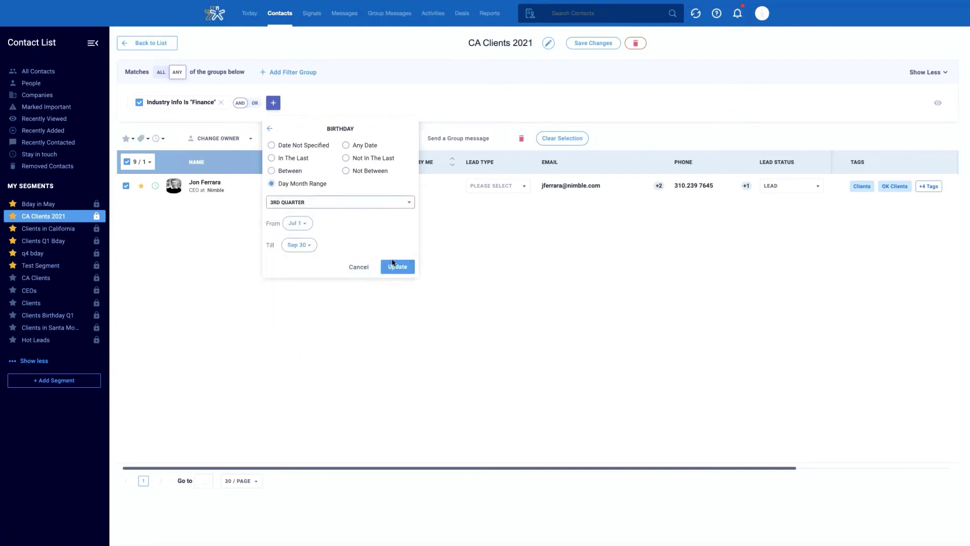
{"action": "left_click", "coordinate": [398, 266]}
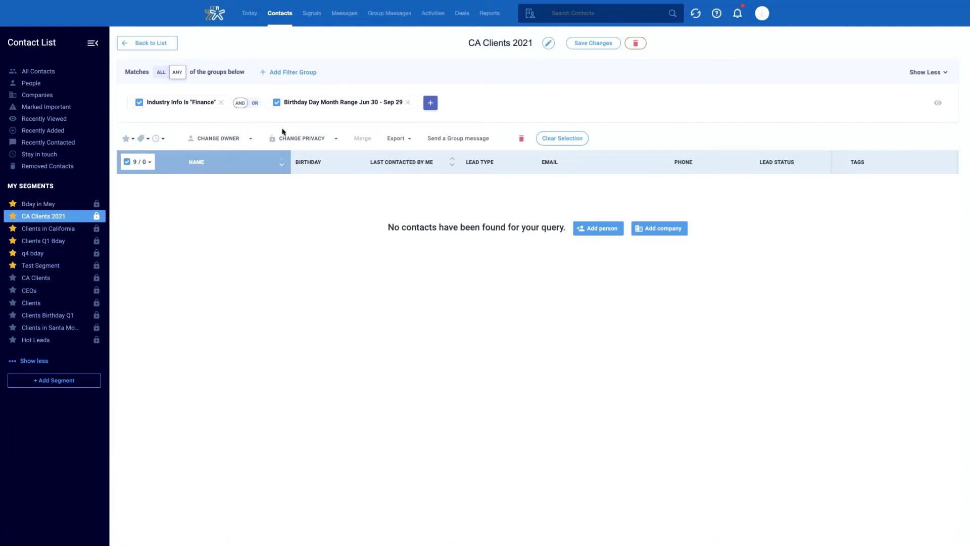
{"action": "left_click", "coordinate": [223, 103]}
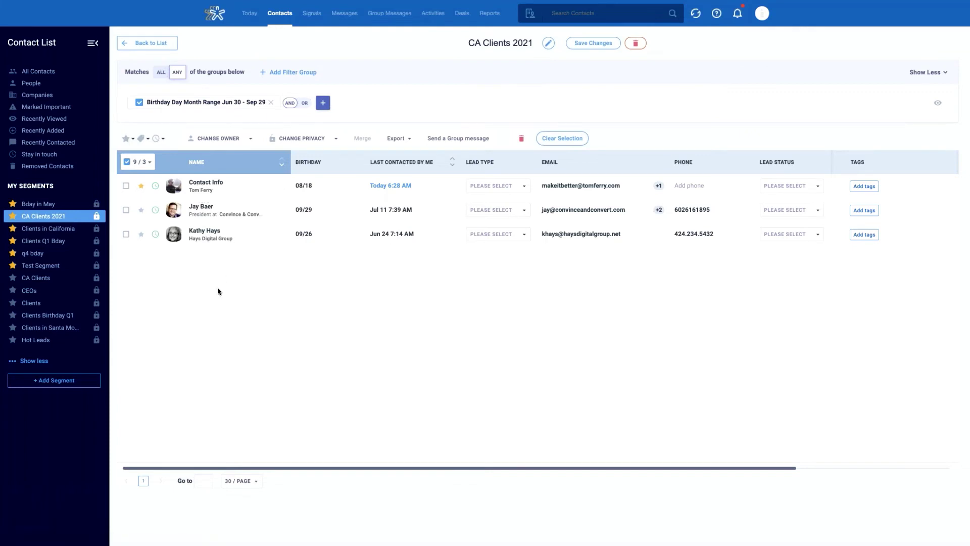
- Select all the contacts listed for the birthday range and start a group message to the selection
{"action": "left_click", "coordinate": [128, 162]}
{"action": "left_click", "coordinate": [128, 162]}
{"action": "left_click", "coordinate": [460, 141]}
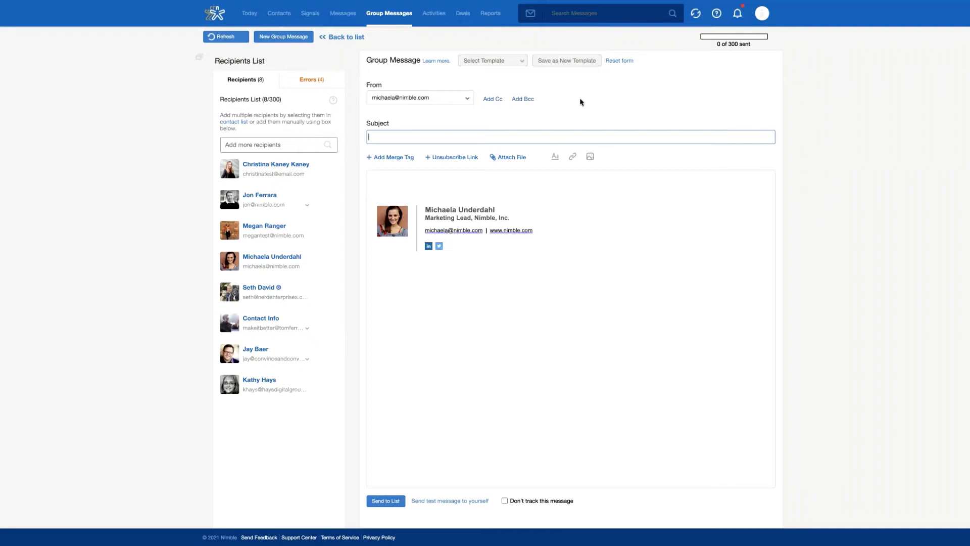
- Look over the sender addresses available for the group message without changing the sender
{"action": "left_click", "coordinate": [385, 178]}
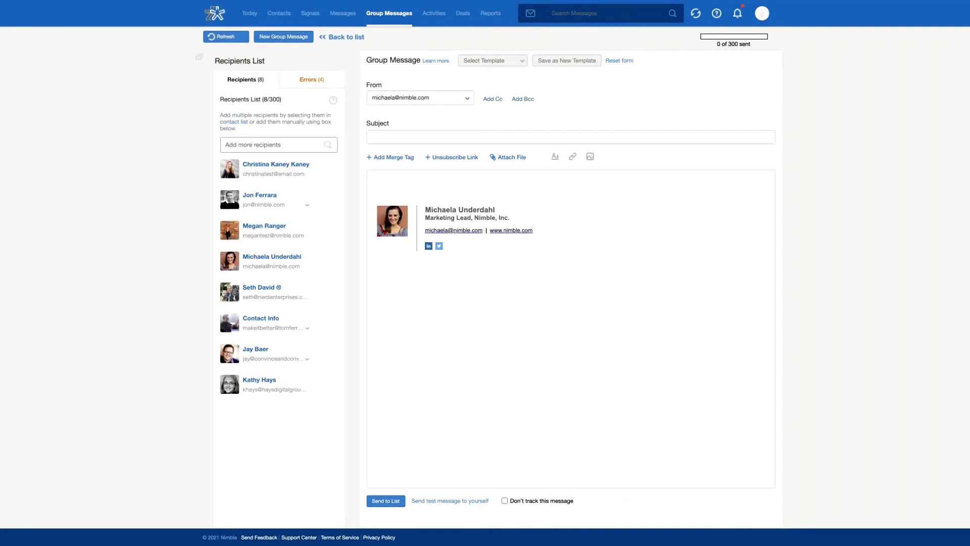
{"action": "left_click", "coordinate": [411, 101]}
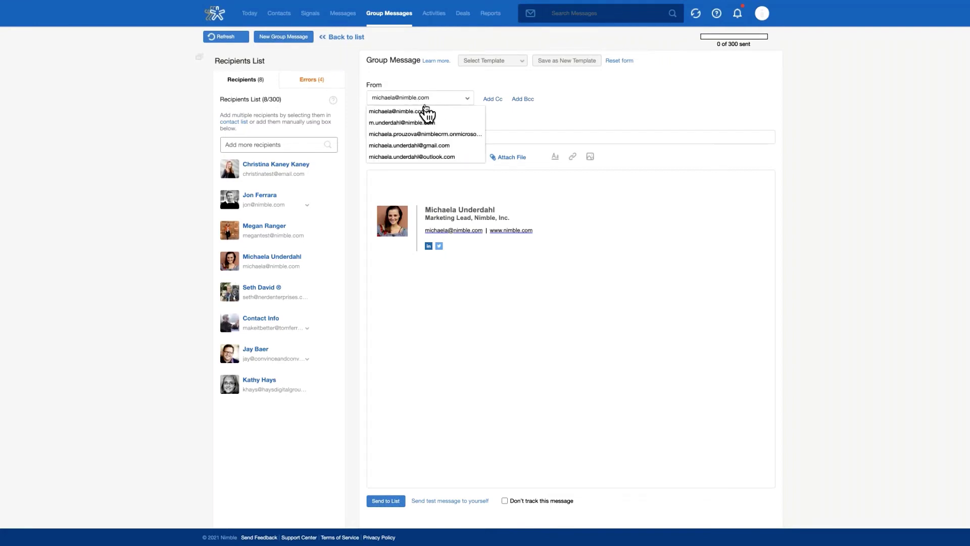
{"action": "left_click", "coordinate": [437, 80]}
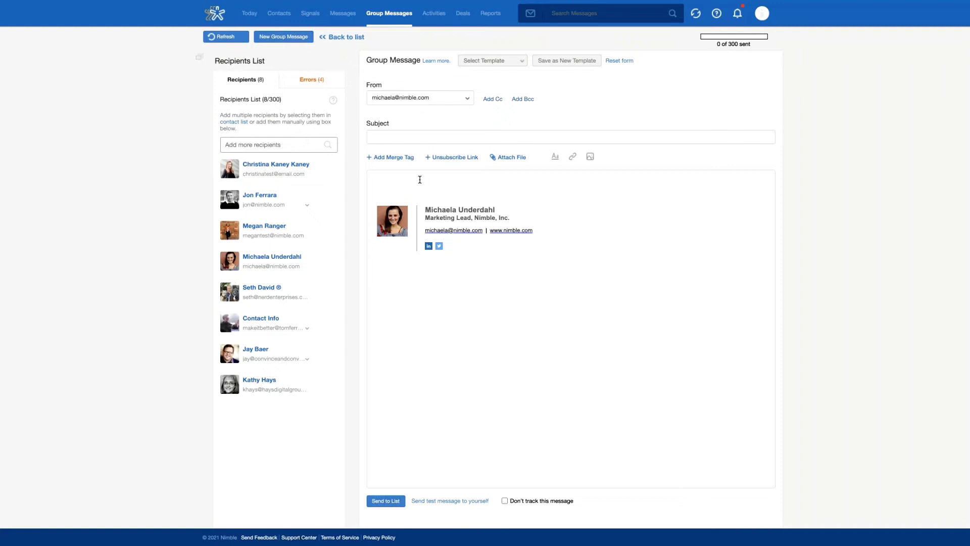
- Insert the First Name and Last Name merge tags in the message body and delete the last name tag
{"action": "left_click", "coordinate": [397, 158]}
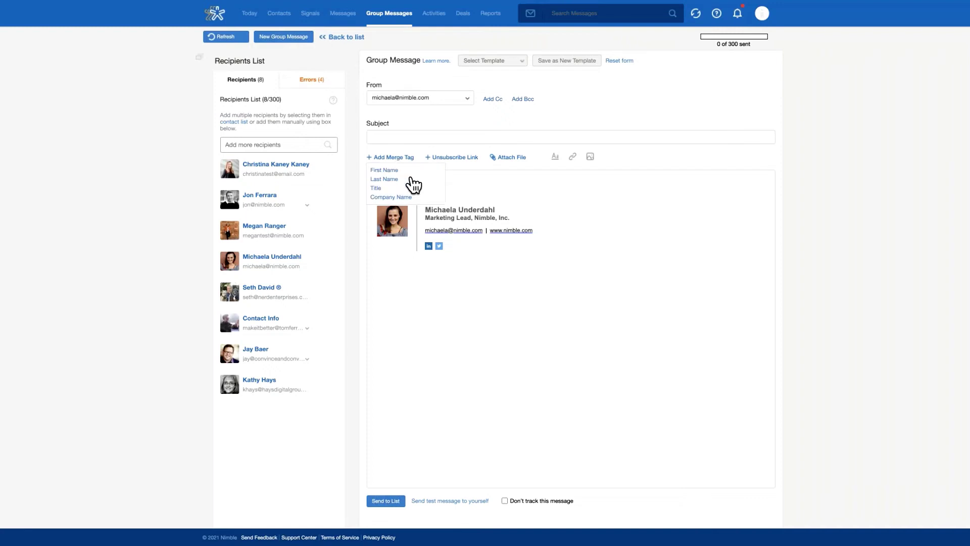
{"action": "left_click", "coordinate": [394, 171]}
{"action": "left_click", "coordinate": [409, 161]}
{"action": "left_click", "coordinate": [384, 179]}
{"action": "left_click_drag", "start_coordinate": [416, 192], "coordinate": [354, 193]}
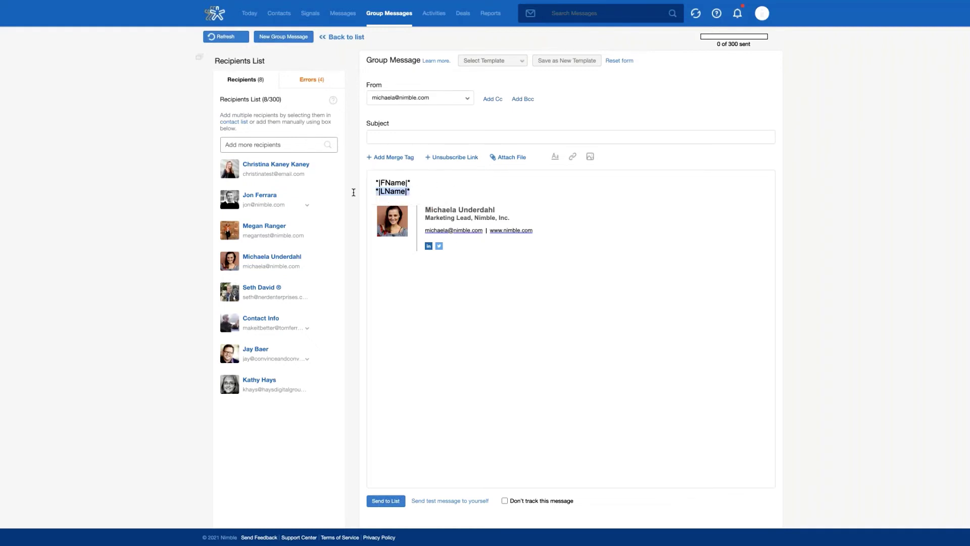
{"action": "key", "text": "BackSpace"}
{"action": "key", "text": "BackSpace"}
{"action": "left_click", "coordinate": [374, 182]}
- Apply the Birthday Template to the group message, replacing the existing content
{"action": "left_click", "coordinate": [520, 62]}
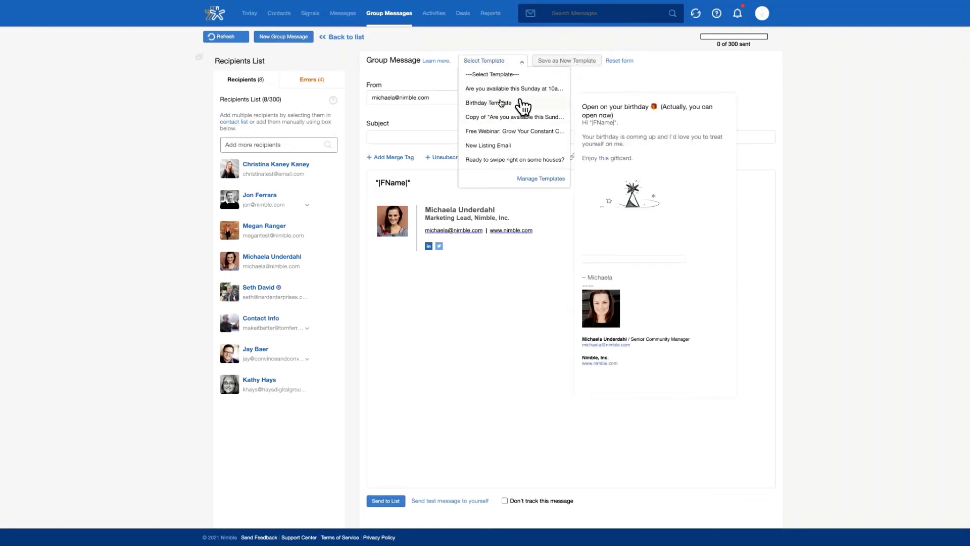
{"action": "left_click", "coordinate": [502, 104]}
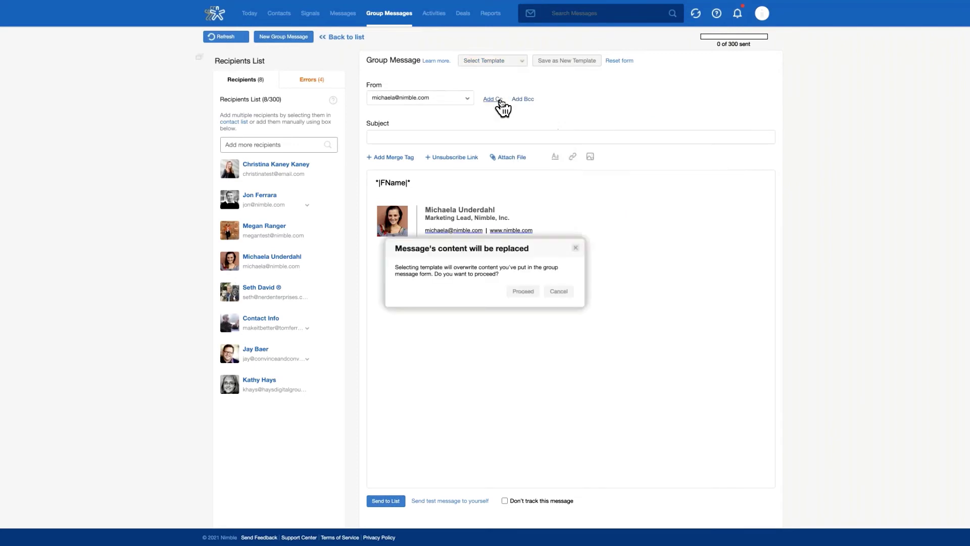
{"action": "left_click", "coordinate": [524, 292]}
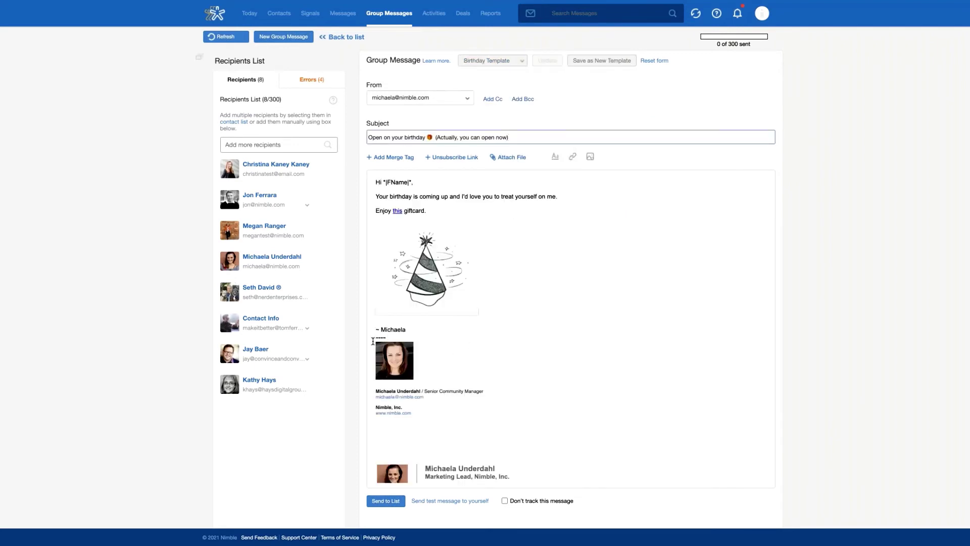
- Delete the template's old signature block and the spare blank lines beneath the closing name, keeping the current signature
{"action": "mouse_move", "coordinate": [375, 335]}
{"action": "left_mouse_down"}
{"action": "mouse_move", "coordinate": [418, 394]}
{"action": "mouse_move", "coordinate": [421, 419]}
{"action": "left_mouse_up"}
{"action": "key", "text": "BackSpace"}
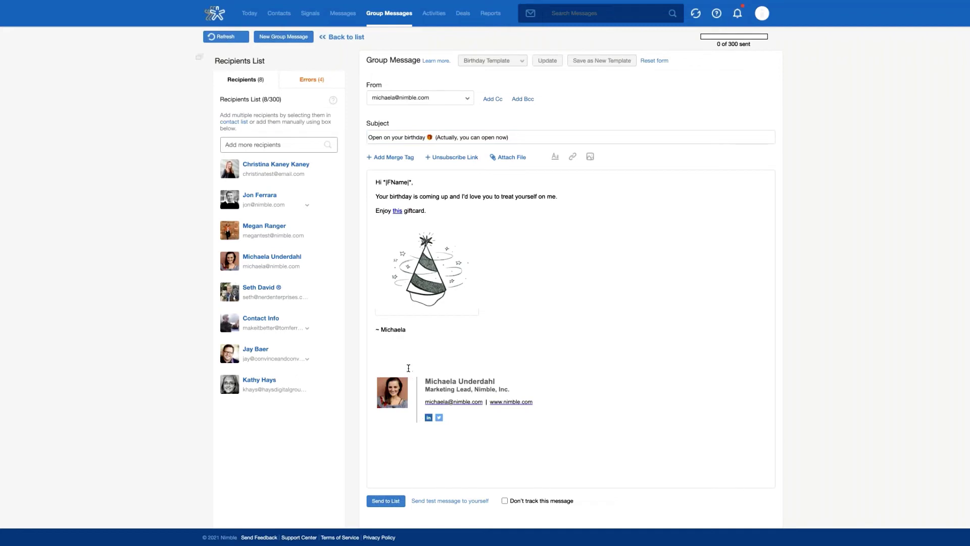
{"action": "key", "text": "BackSpace"}
{"action": "key", "text": "BackSpace"}
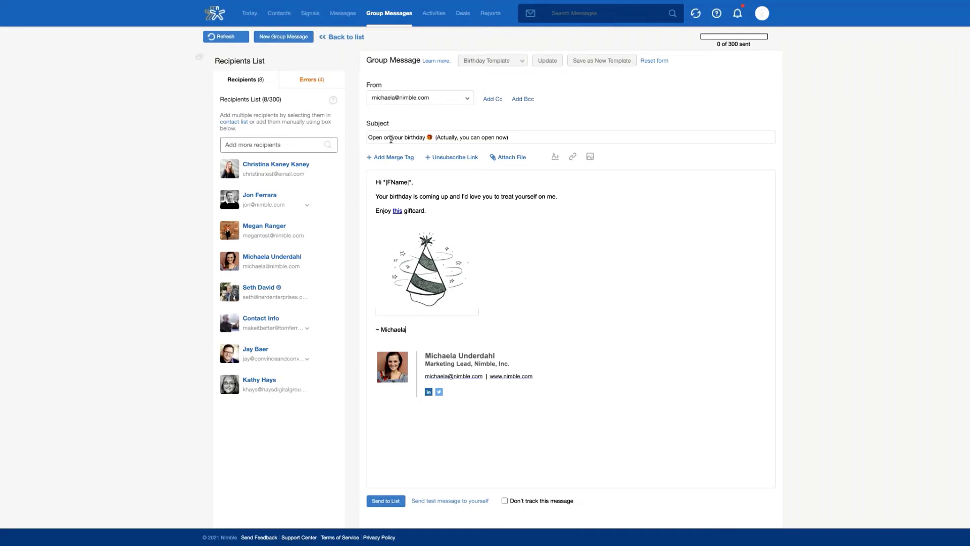
- Review the sent statistics of the group message "Are you available this Sunday at 10am PST?" and return to the birthday message draft
{"action": "left_click", "coordinate": [394, 20]}
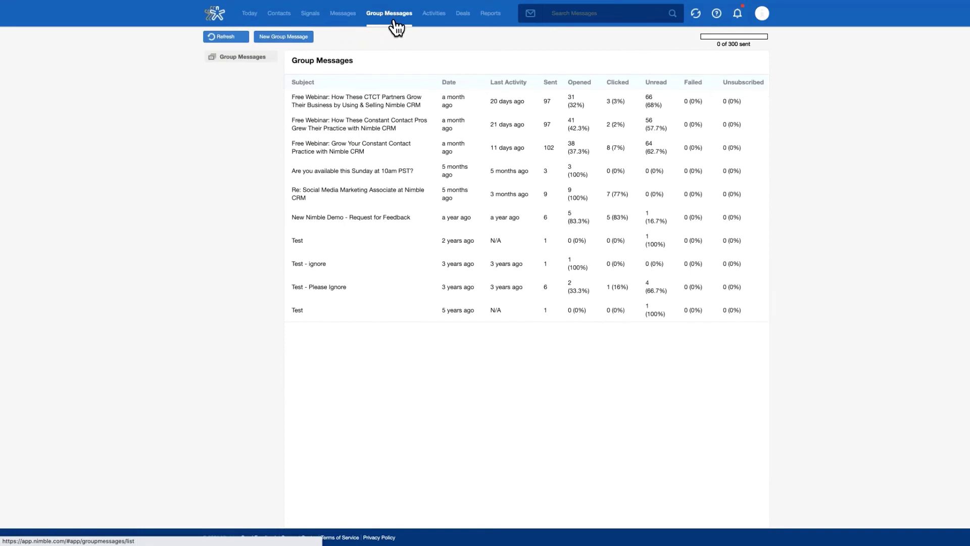
{"action": "left_click", "coordinate": [405, 174]}
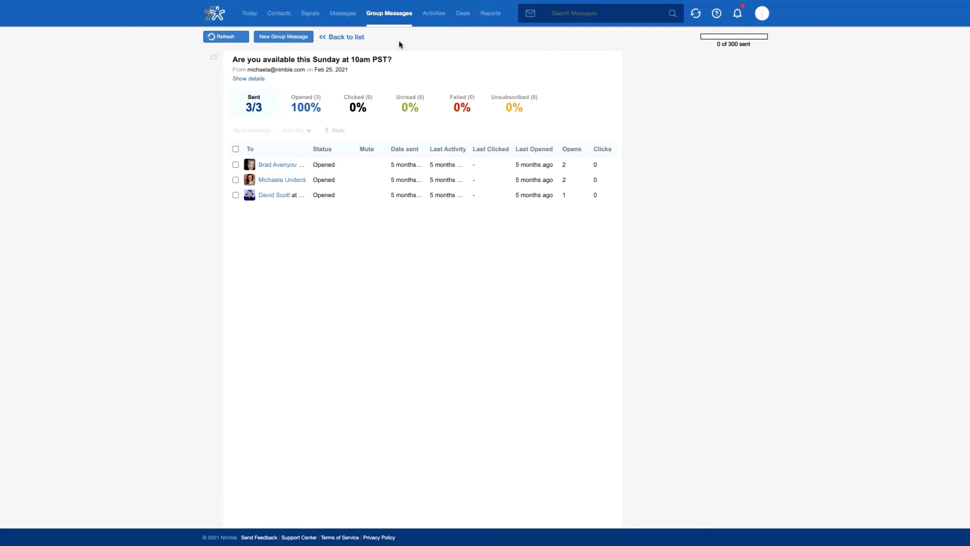
{"action": "left_click", "coordinate": [349, 39]}
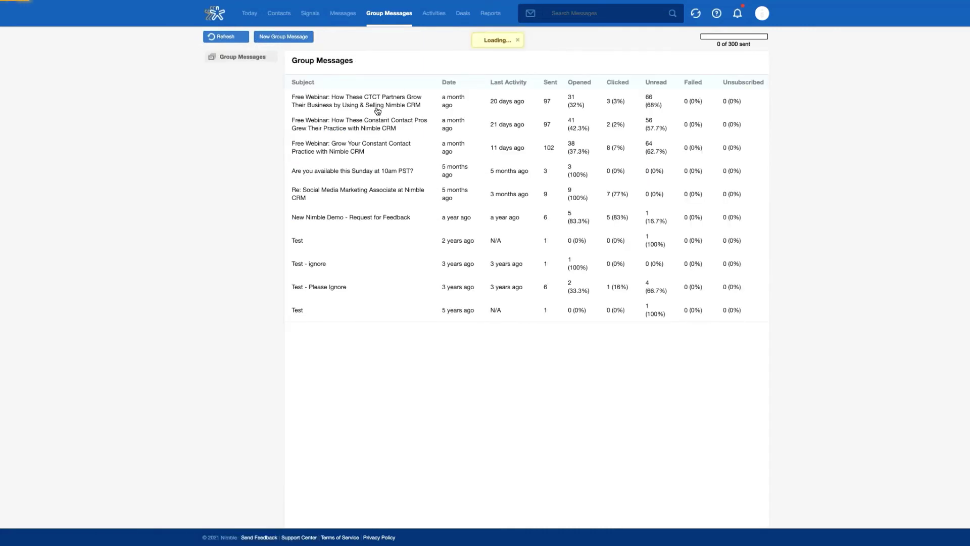
{"action": "left_click", "coordinate": [276, 37]}
{"action": "left_click", "coordinate": [577, 245]}
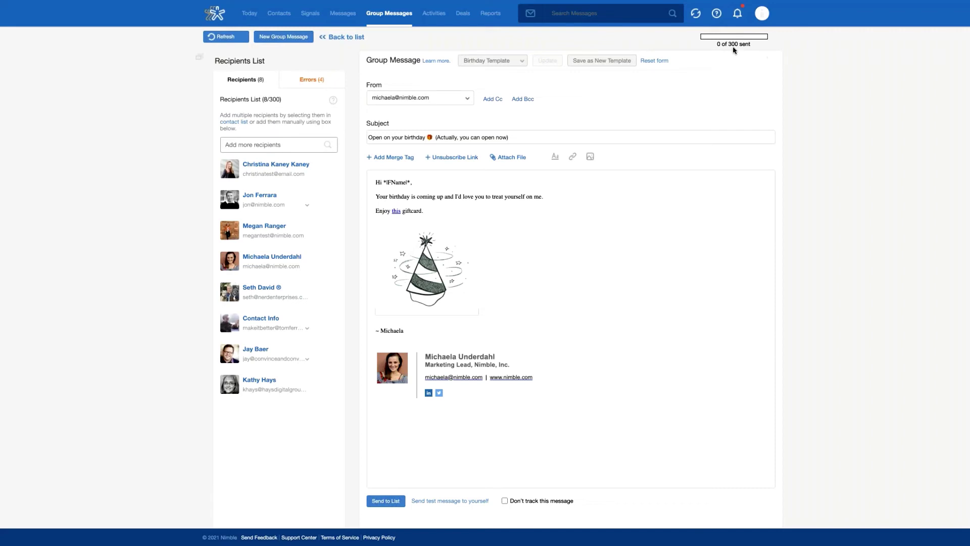
- Check the daily sent message counter and look over the list of saved templates without choosing another one
{"action": "triple_click", "coordinate": [755, 49]}
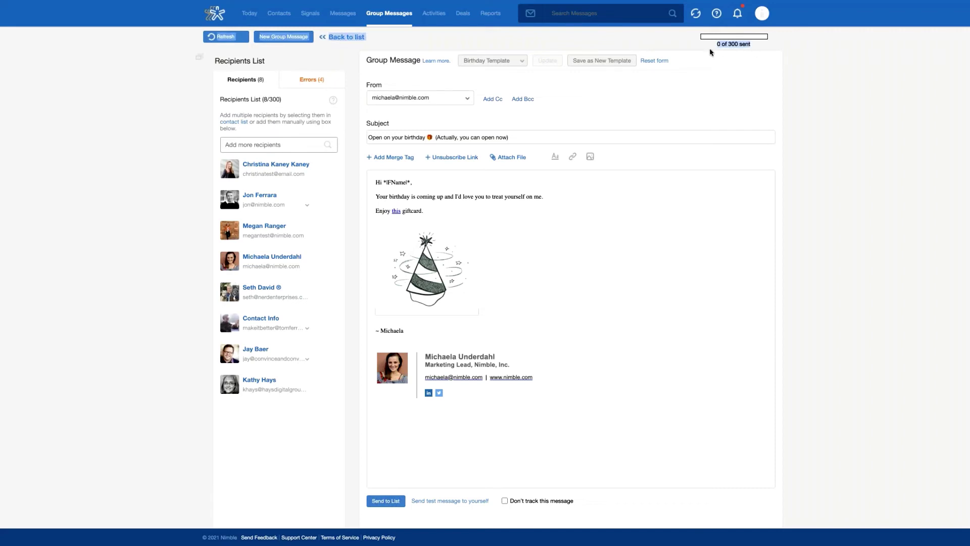
{"action": "left_click", "coordinate": [764, 48]}
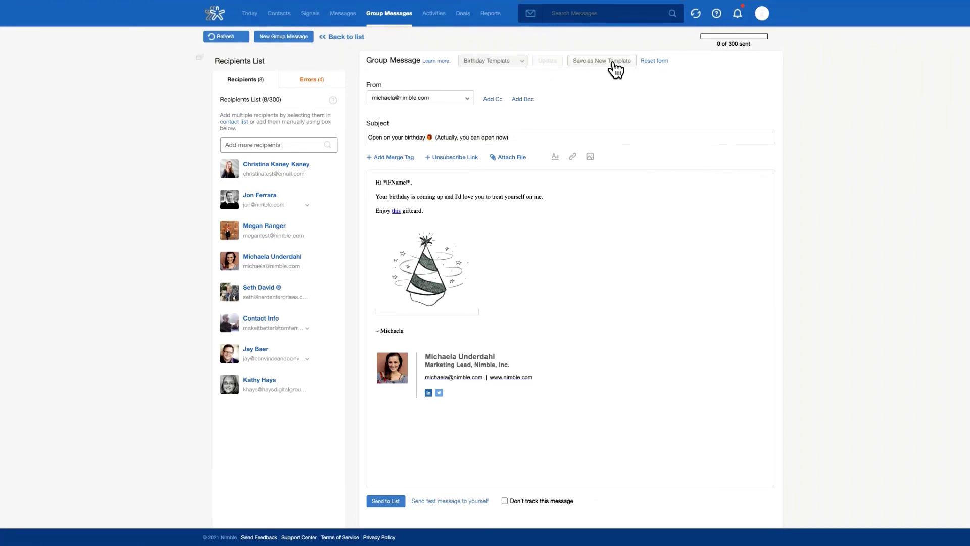
{"action": "left_click", "coordinate": [522, 64]}
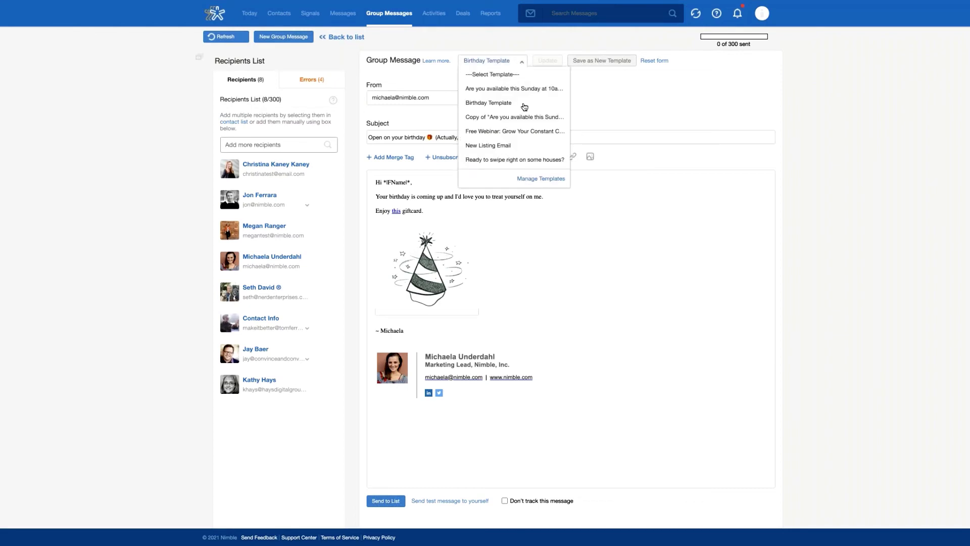
{"action": "left_click", "coordinate": [601, 101]}
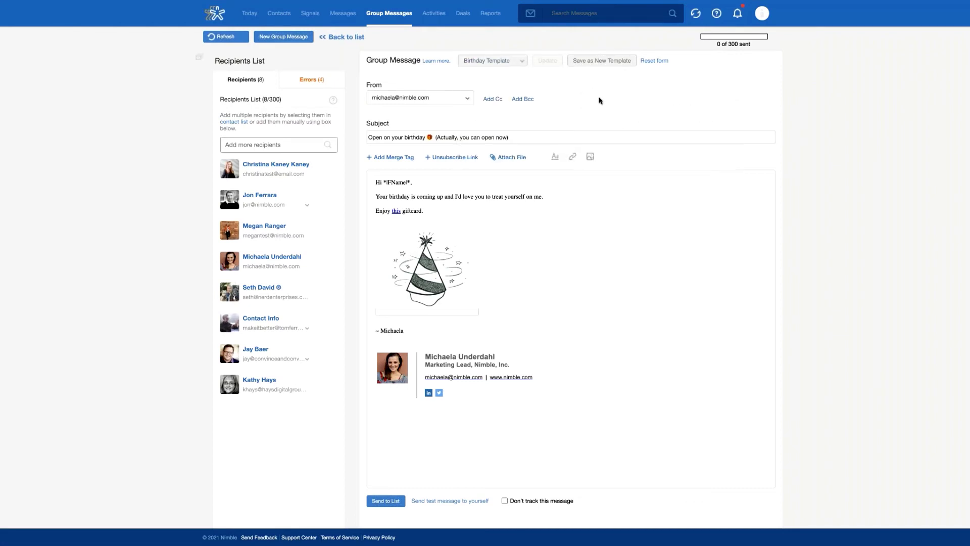
- Open the email signature in the account's Email Settings, review its content and save it
{"action": "left_click", "coordinate": [764, 16]}
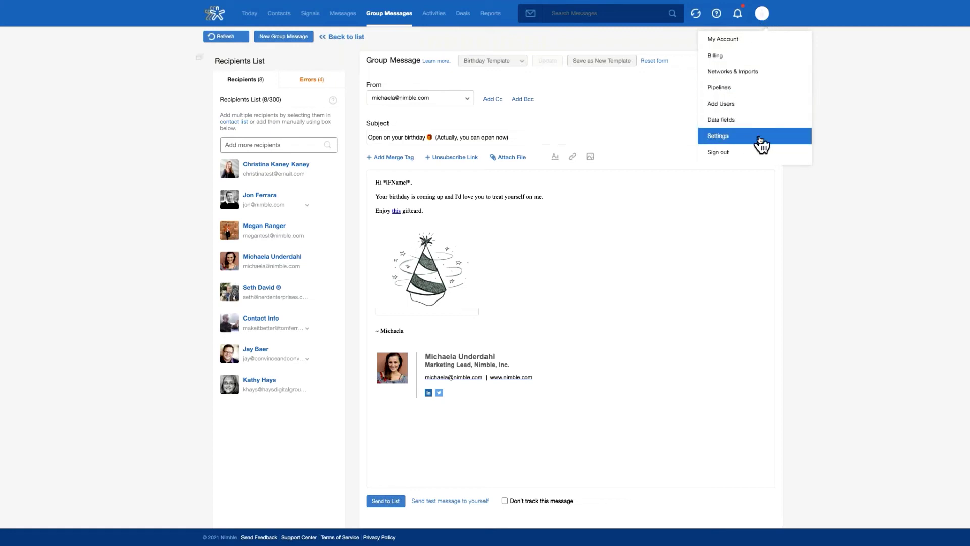
{"action": "left_click", "coordinate": [764, 12]}
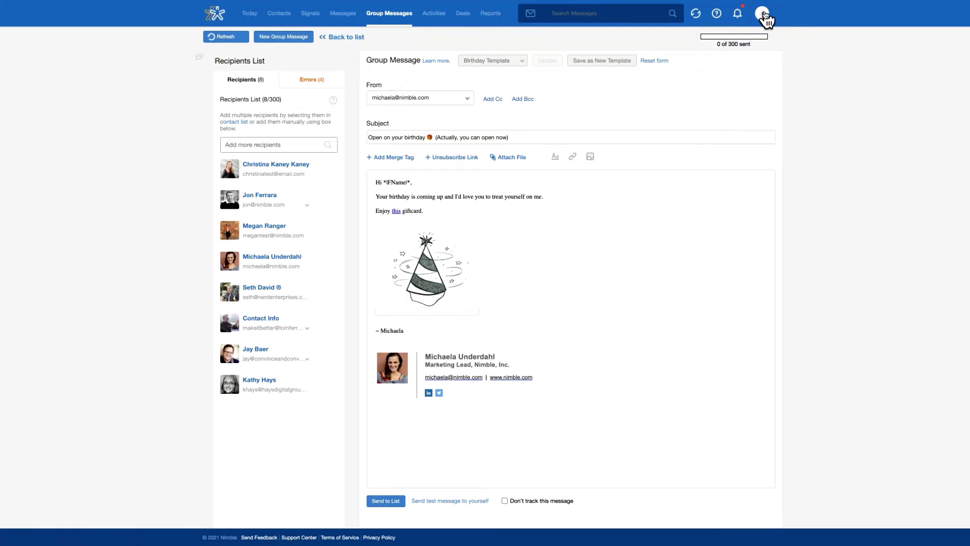
{"action": "left_click", "coordinate": [764, 16]}
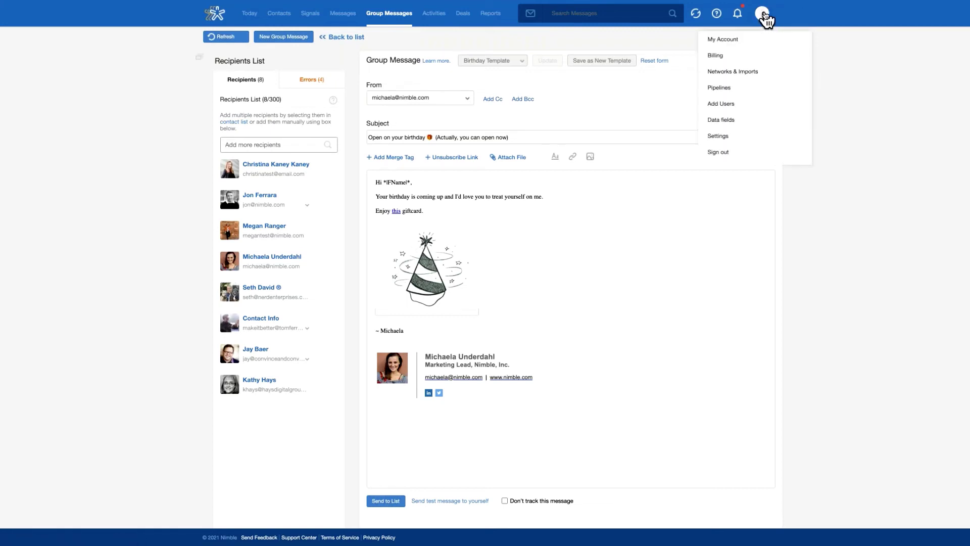
{"action": "left_click", "coordinate": [770, 138]}
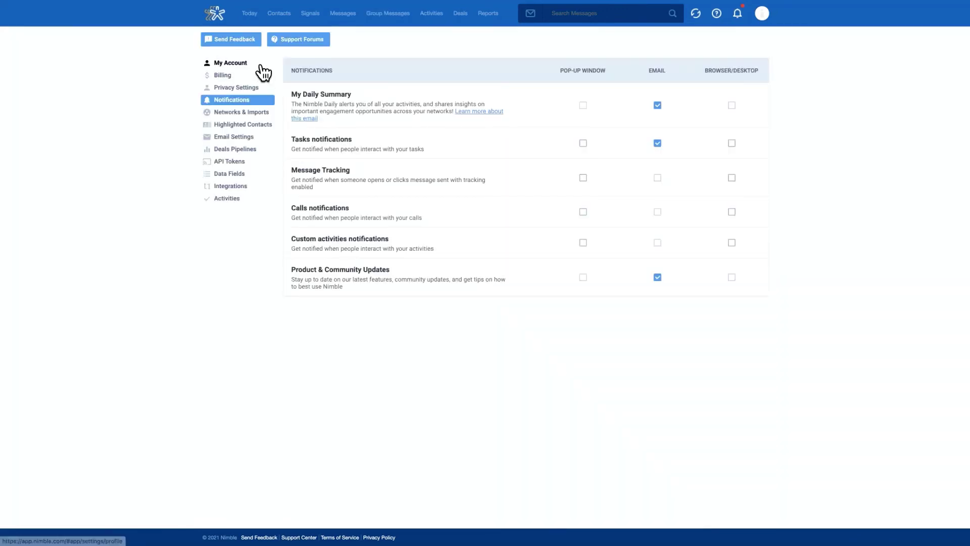
{"action": "left_click", "coordinate": [235, 141]}
{"action": "left_click", "coordinate": [472, 66]}
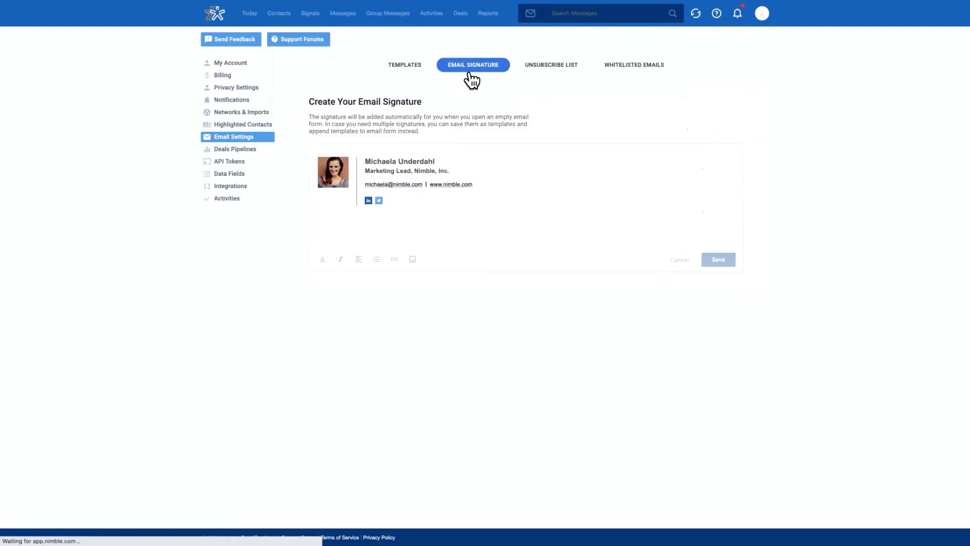
{"action": "left_click", "coordinate": [403, 201]}
{"action": "key", "text": "ctrl+a"}
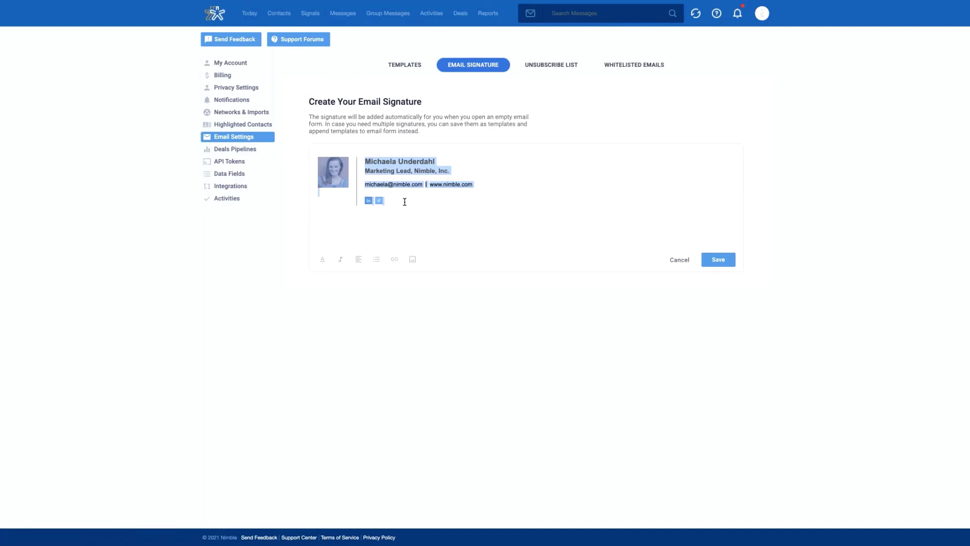
{"action": "left_click", "coordinate": [406, 201]}
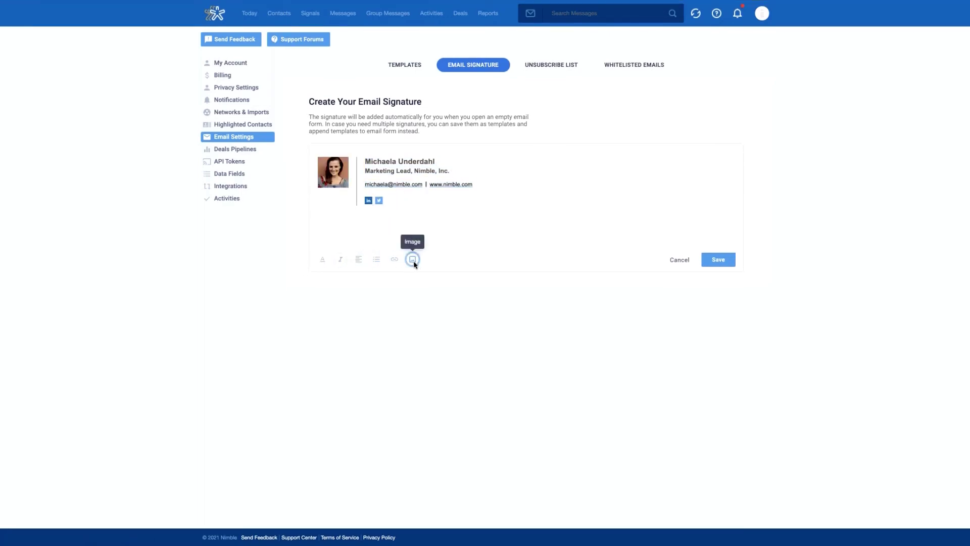
{"action": "left_click", "coordinate": [716, 264]}
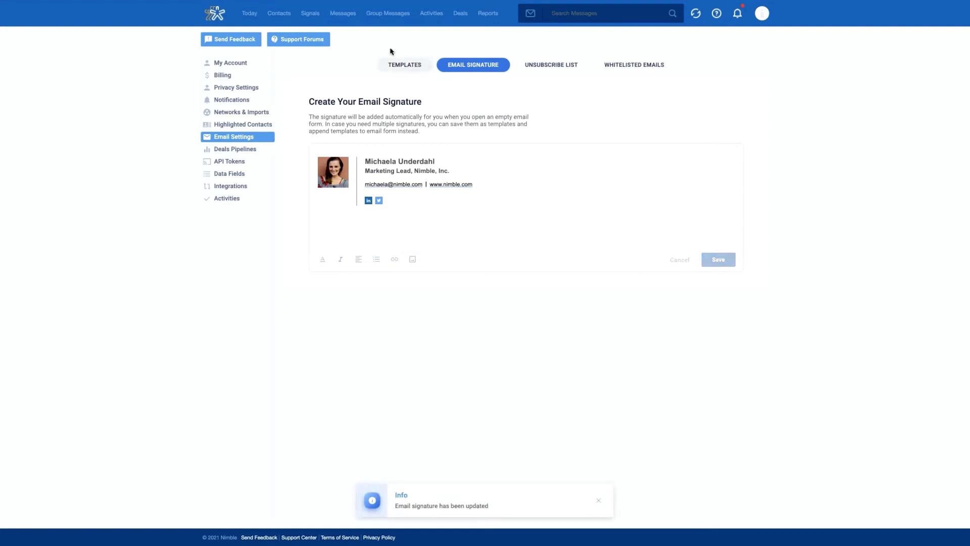
- Look over the saved email templates and view "Are you available this Sunday at 10am PST?" in its editor, closing it without changes
{"action": "left_click", "coordinate": [403, 70]}
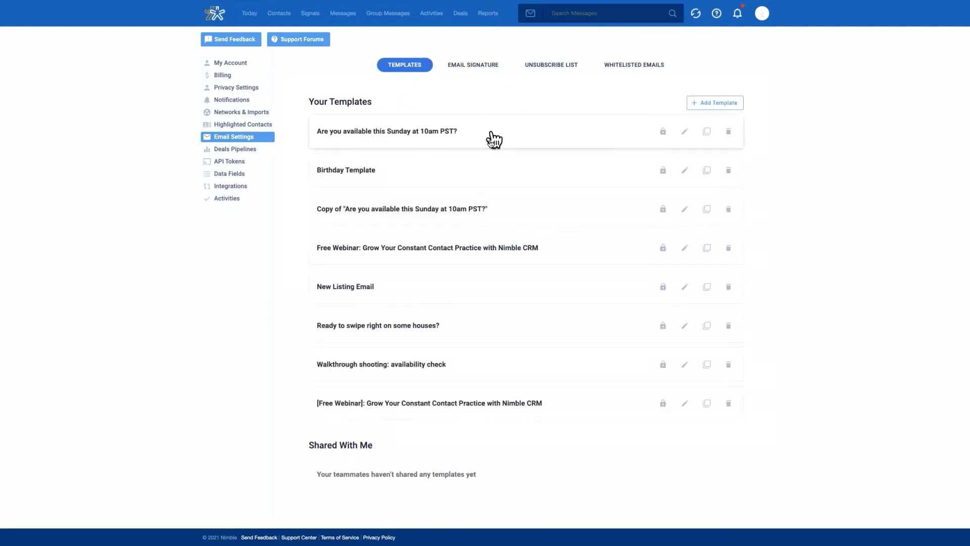
{"action": "scroll", "coordinate": [470, 427], "scroll_direction": "down", "scroll_amount": 1}
{"action": "scroll", "coordinate": [485, 273], "scroll_direction": "up", "scroll_amount": 1}
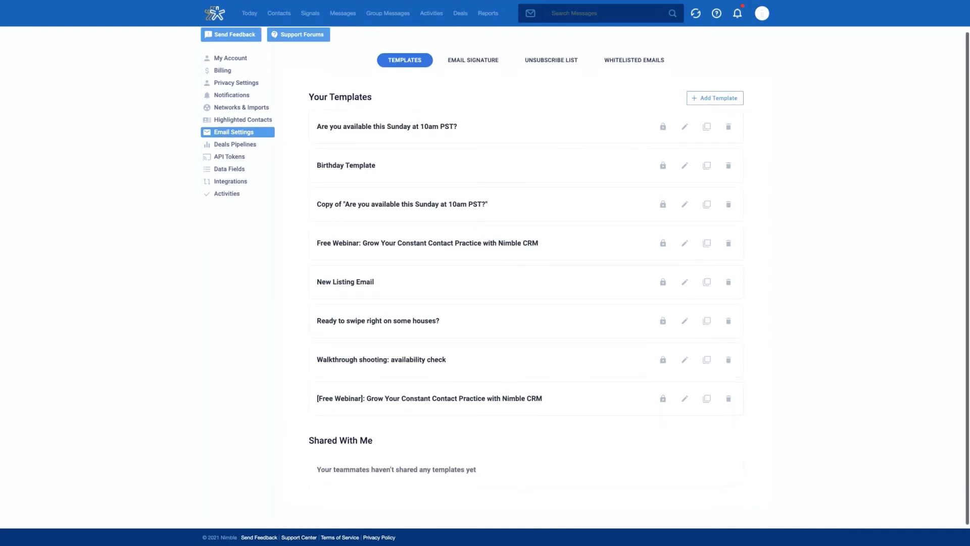
{"action": "scroll", "coordinate": [418, 485], "scroll_direction": "up", "scroll_amount": 1}
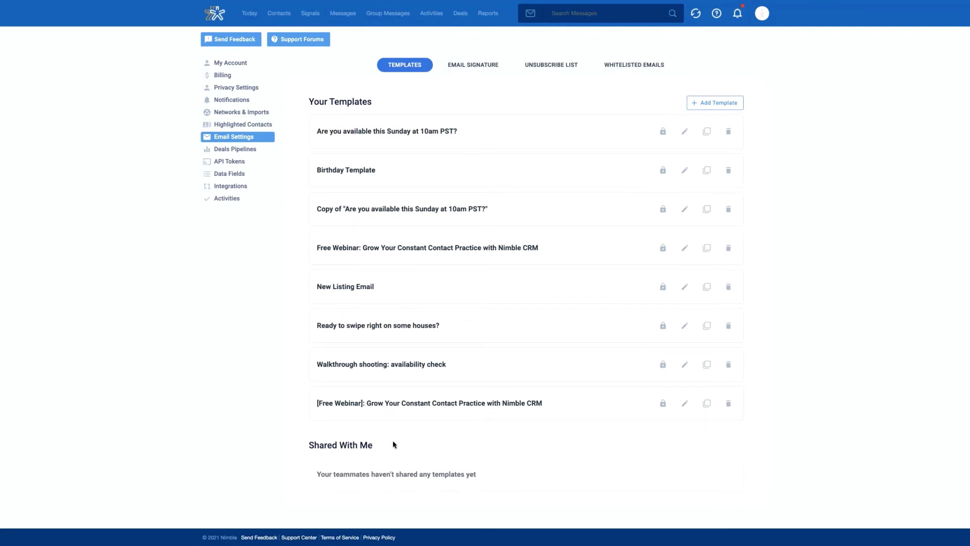
{"action": "scroll", "coordinate": [395, 444], "scroll_direction": "down", "scroll_amount": 1}
{"action": "scroll", "coordinate": [395, 445], "scroll_direction": "up", "scroll_amount": 1}
{"action": "left_click", "coordinate": [686, 134]}
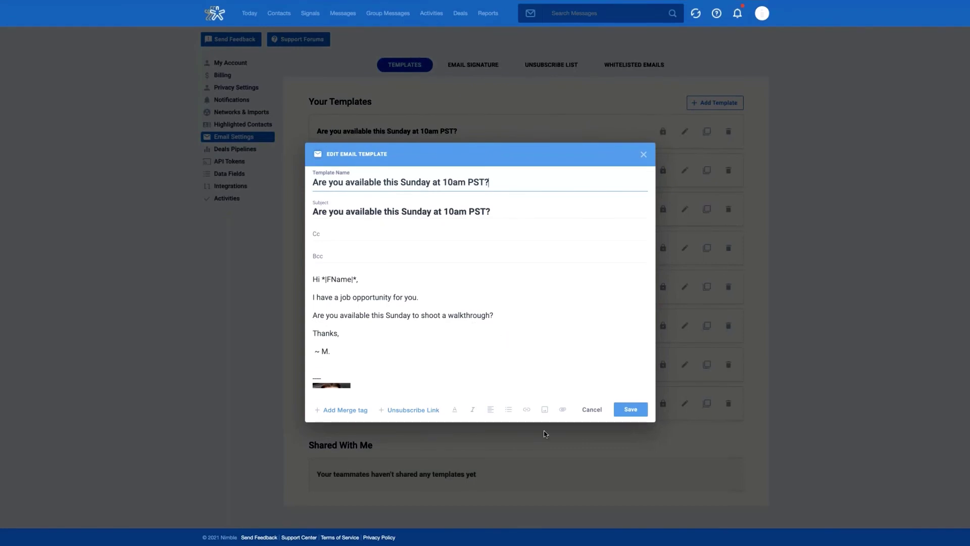
{"action": "left_click", "coordinate": [644, 154]}
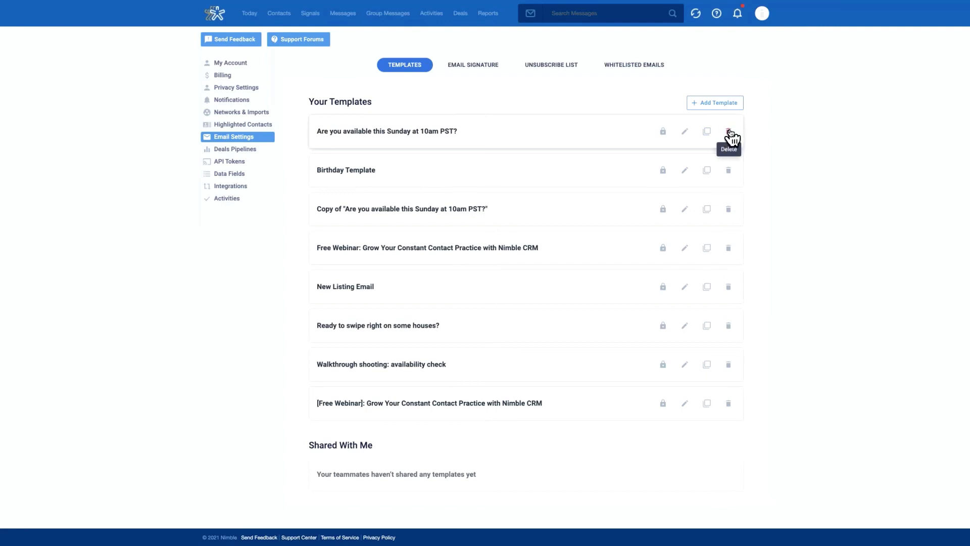
- View the unsubscribe list and the whitelisted emails in the email settings
{"action": "left_click", "coordinate": [576, 68]}
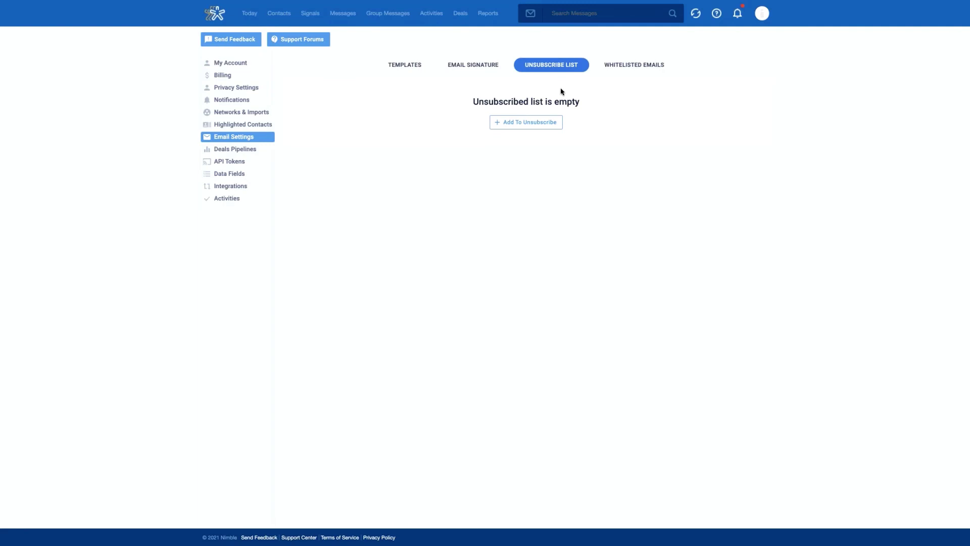
{"action": "left_click", "coordinate": [639, 71]}
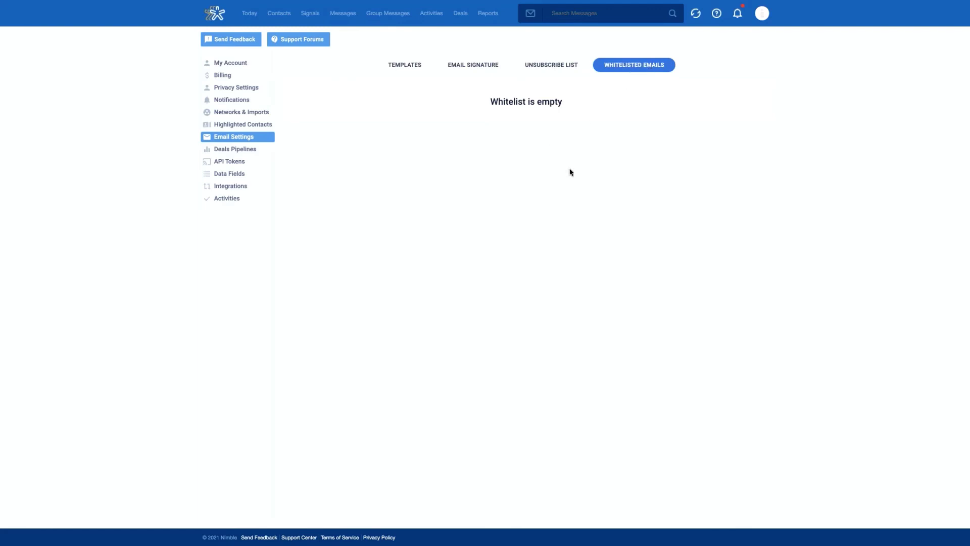
- Leave the full-screen browser view, switch to the Google Slides webinar deck and present it from the Next Webinars slide
{"action": "mouse_move", "coordinate": [374, 1]}
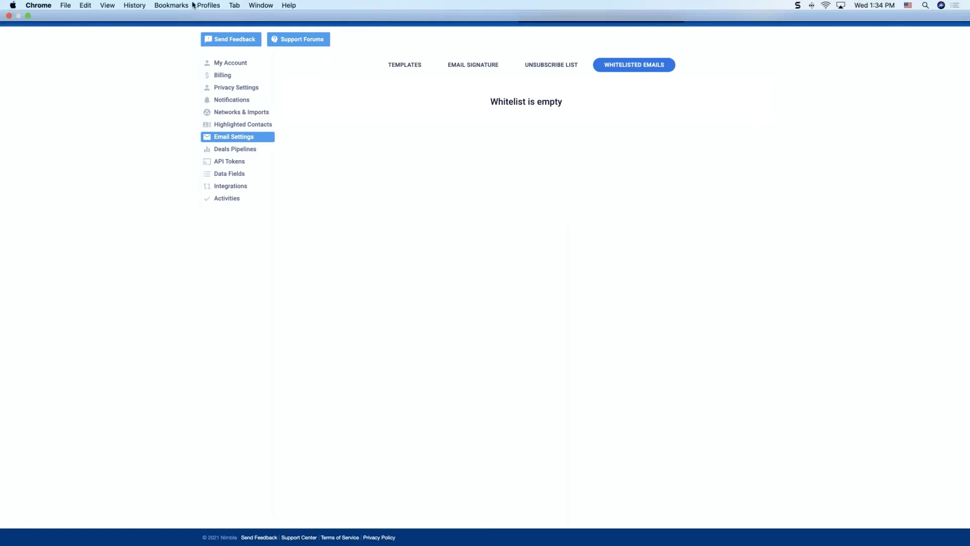
{"action": "left_click", "coordinate": [28, 17]}
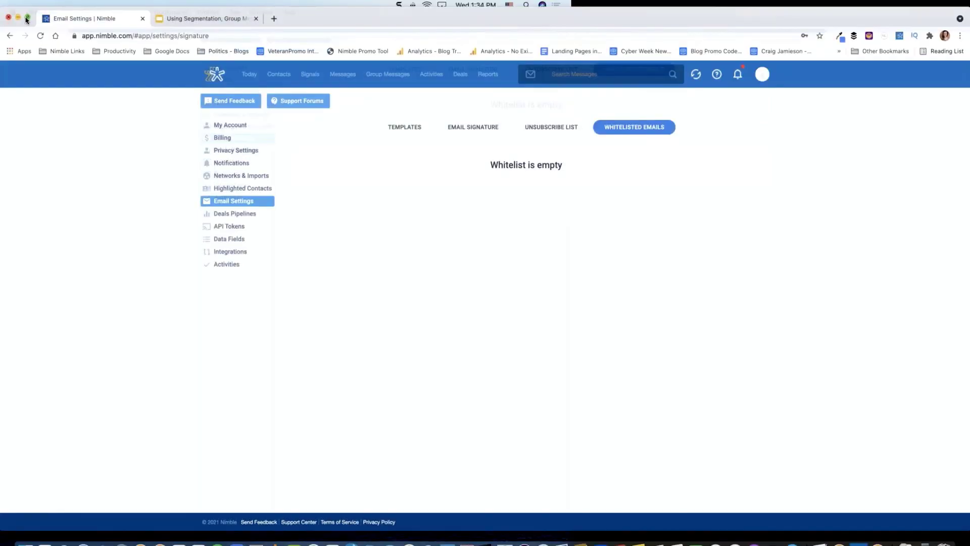
{"action": "left_click", "coordinate": [202, 23]}
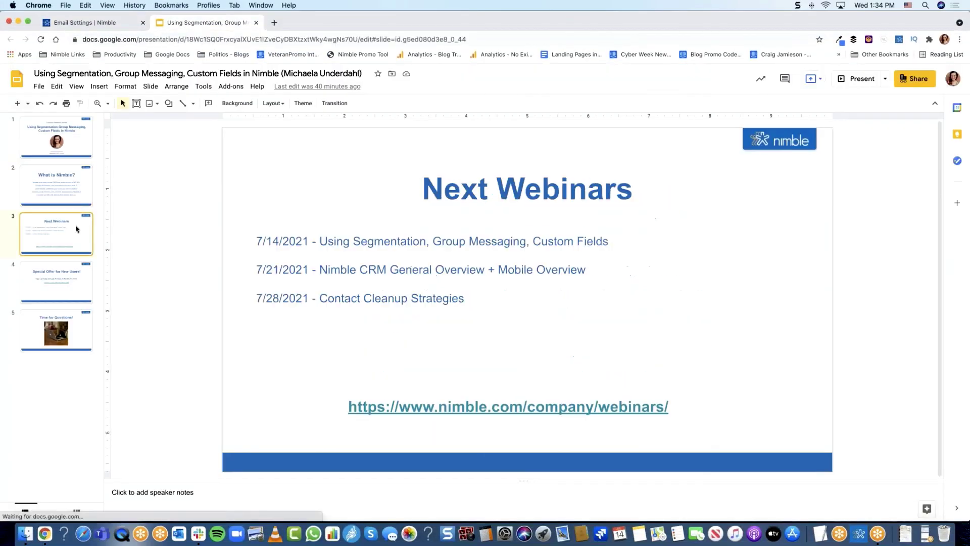
{"action": "left_click", "coordinate": [861, 79]}
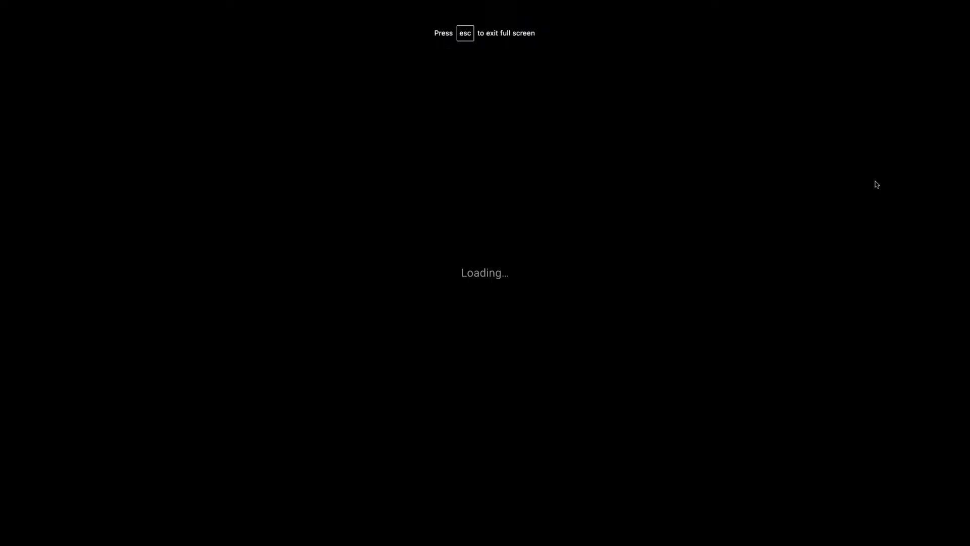